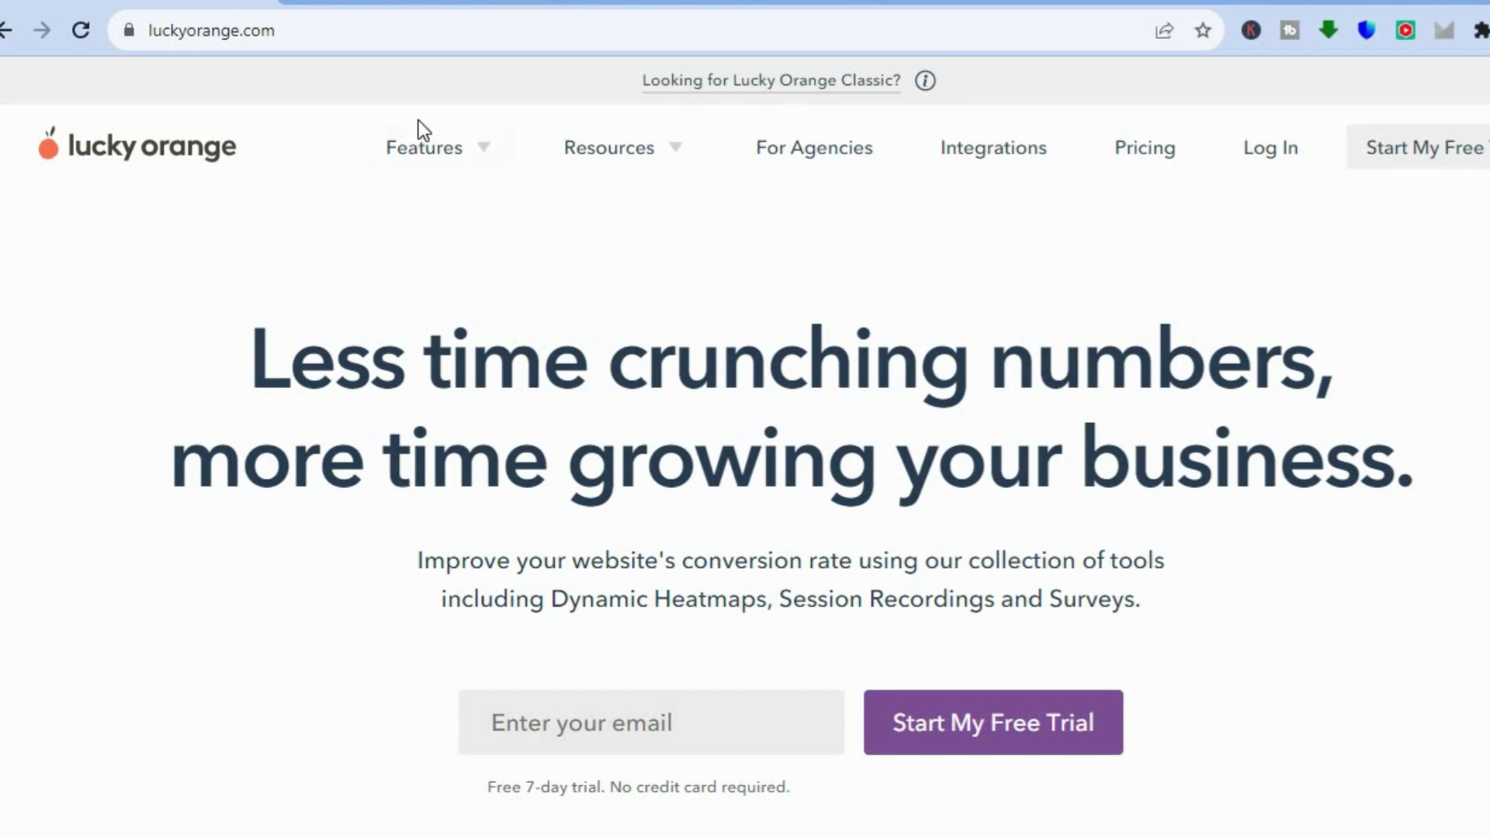
# Step: Look through the Lucky Orange homepage, from the headline offer down to the integrations and customer testimonials
pyautogui.click(454, 152)
pyautogui.scroll(-20, 745, 513)
pyautogui.scroll(-10, 746, 512)
pyautogui.scroll(-10, 745, 512)
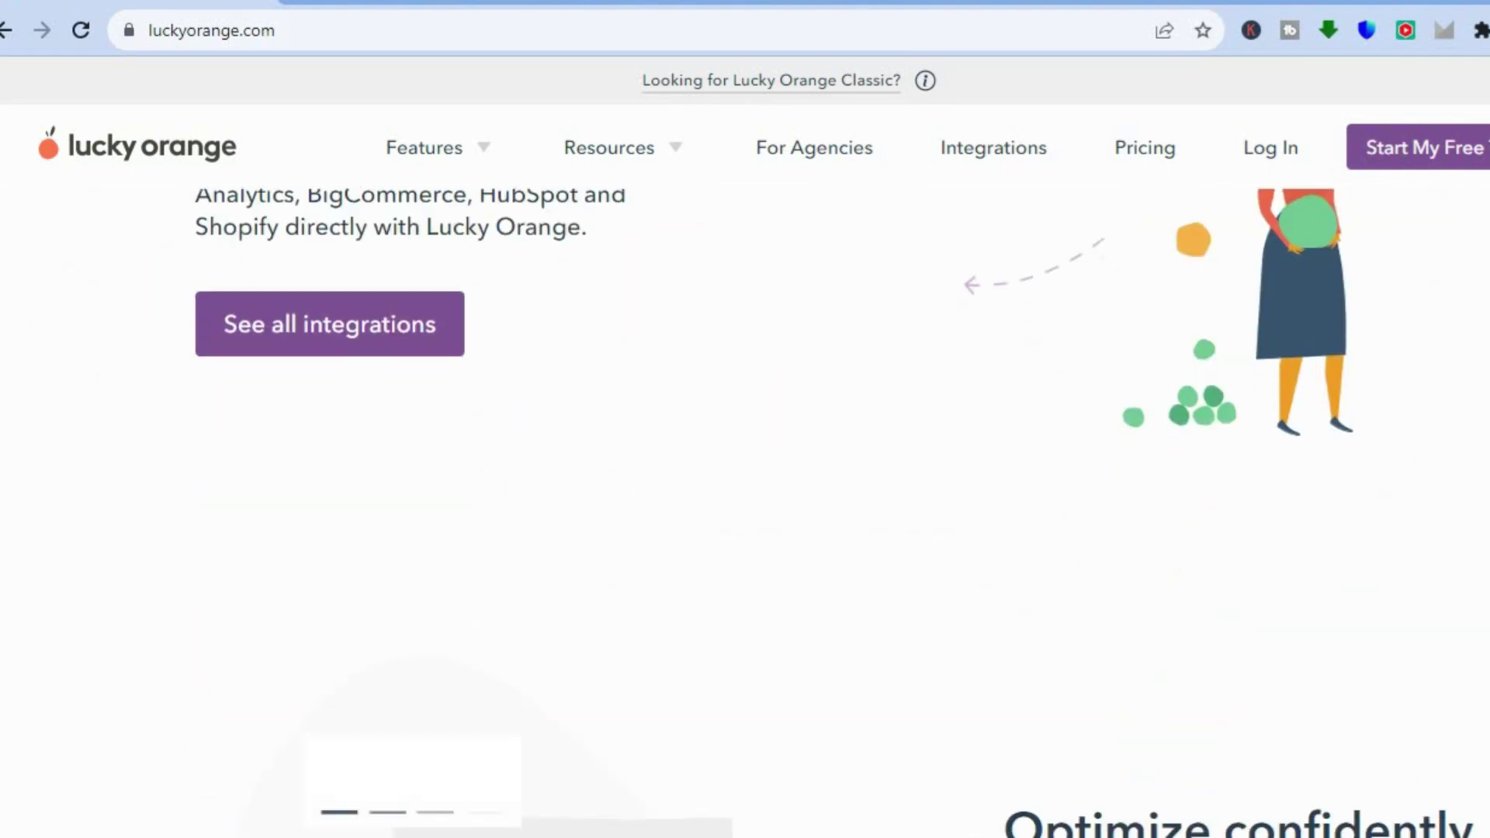
pyautogui.scroll(-5, 746, 513)
pyautogui.scroll(-15, 746, 512)
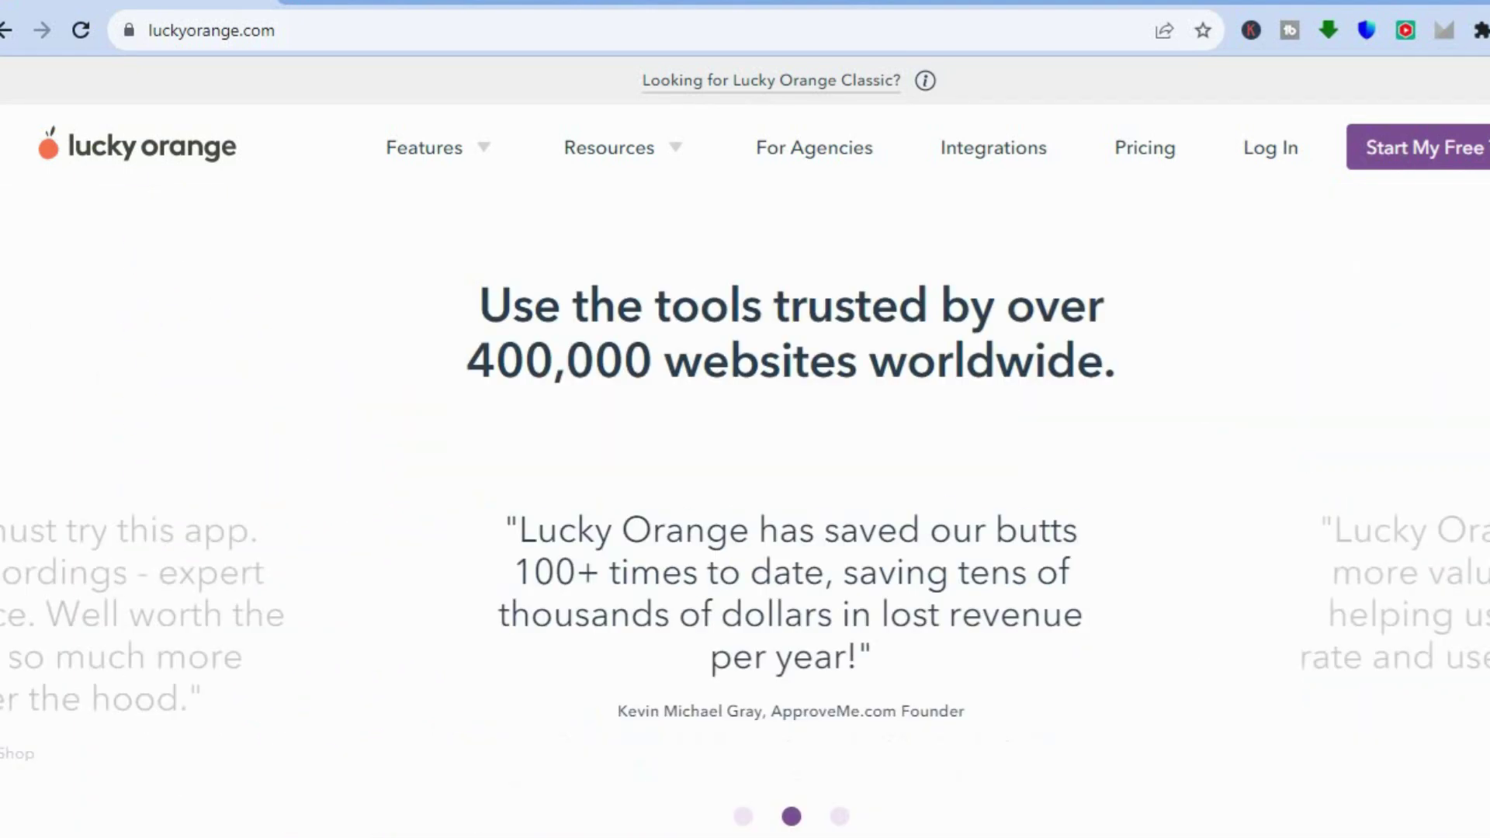
pyautogui.scroll(12, 844, 503)
pyautogui.scroll(-6, 844, 503)
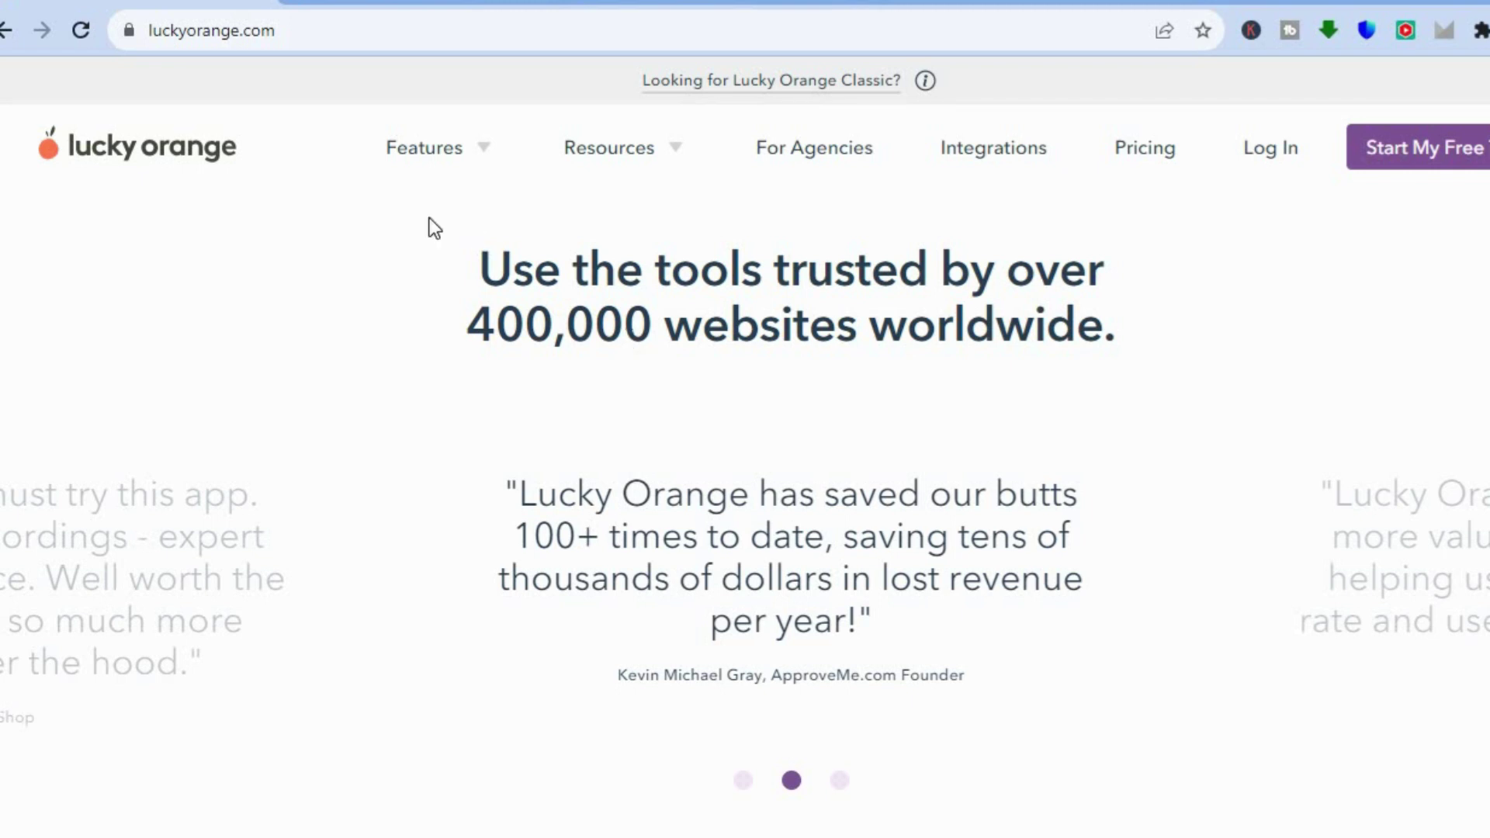
# Step: Choose Marketing as the primary role in the Lucky Orange onboarding and continue the set-up
pyautogui.click(411, 6)
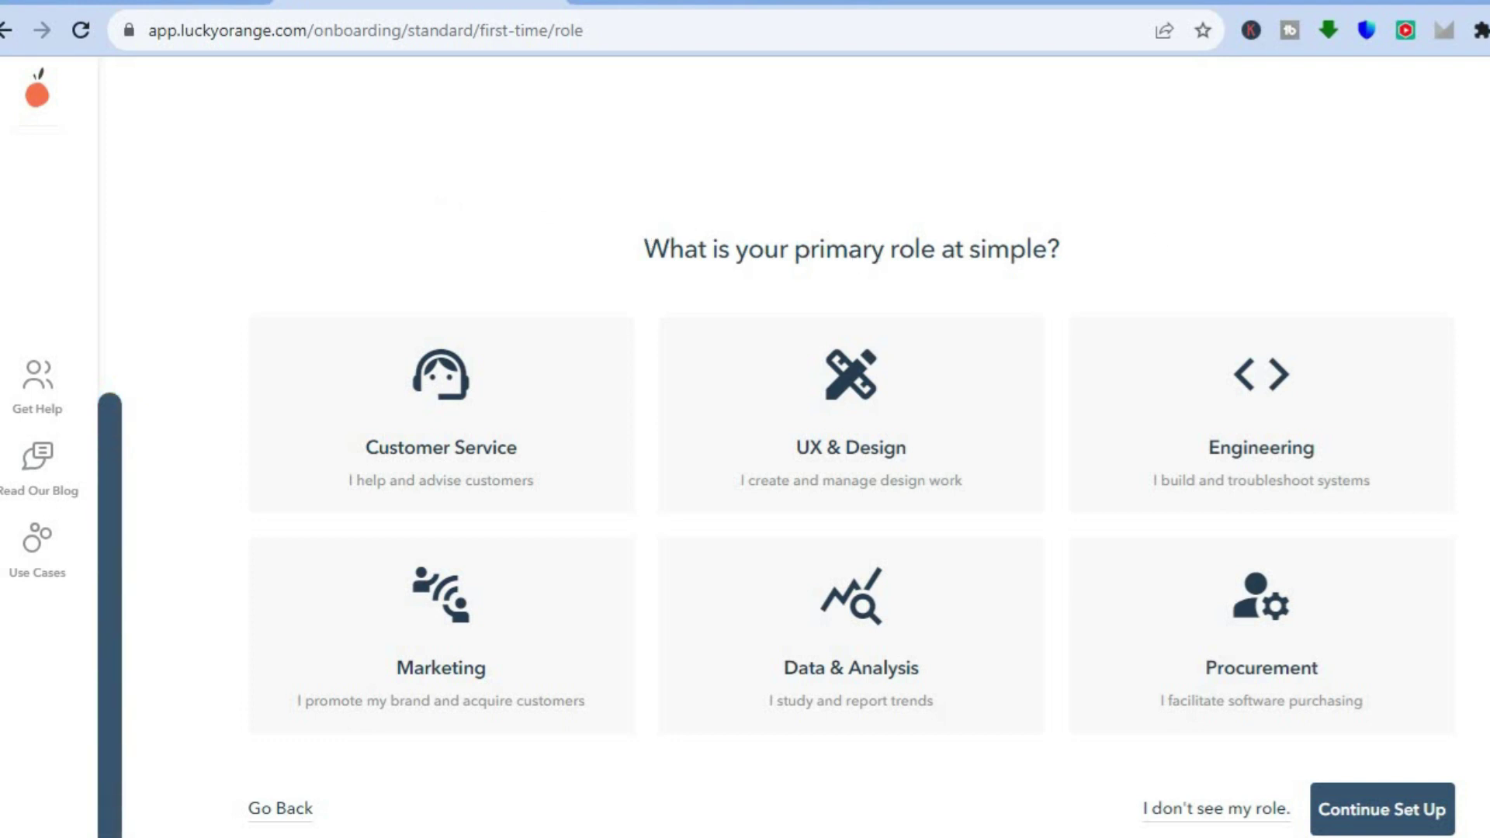
pyautogui.scroll(-1, 777, 528)
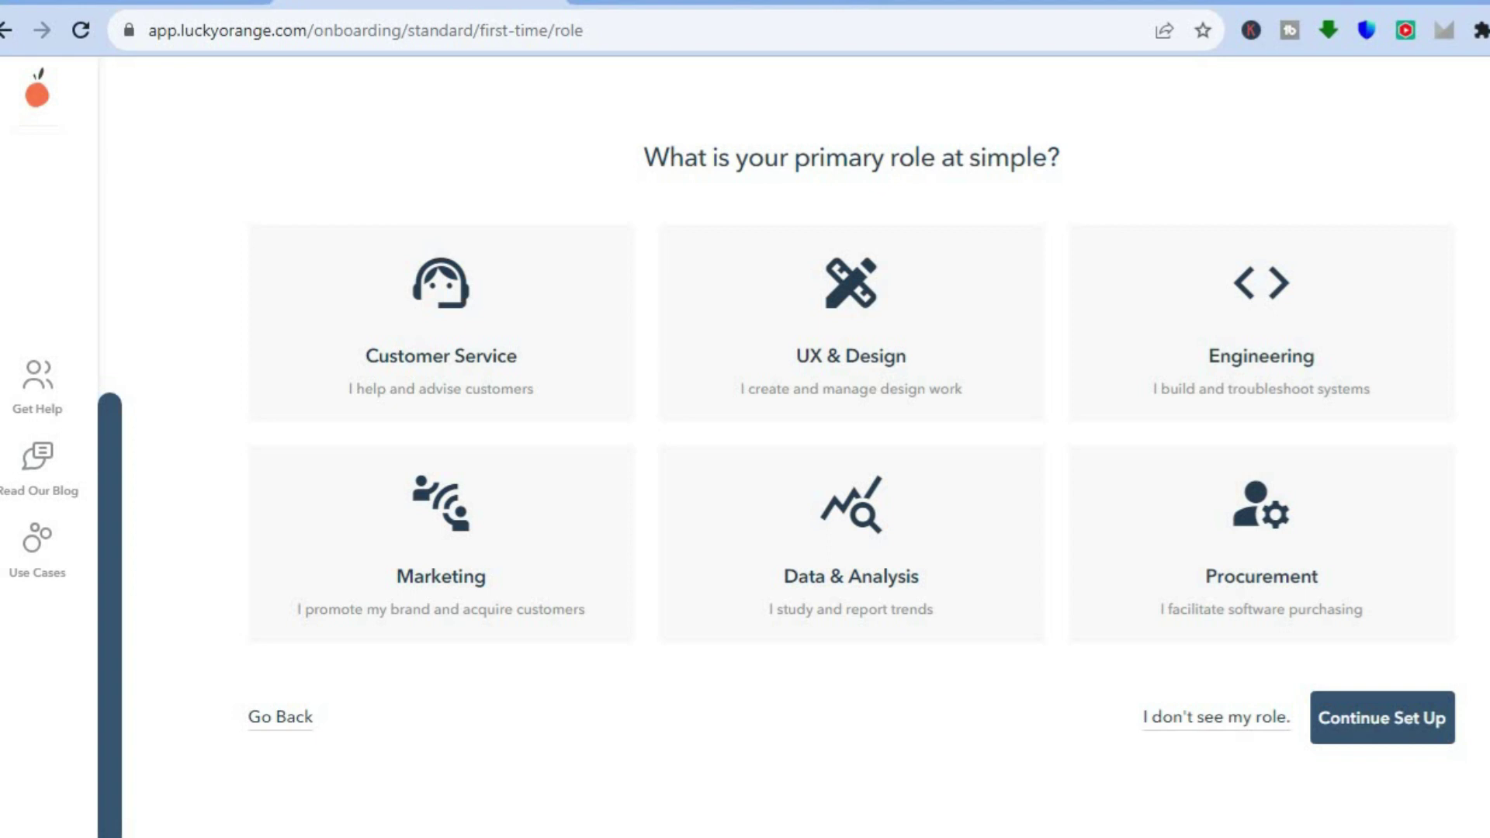
pyautogui.click(511, 596)
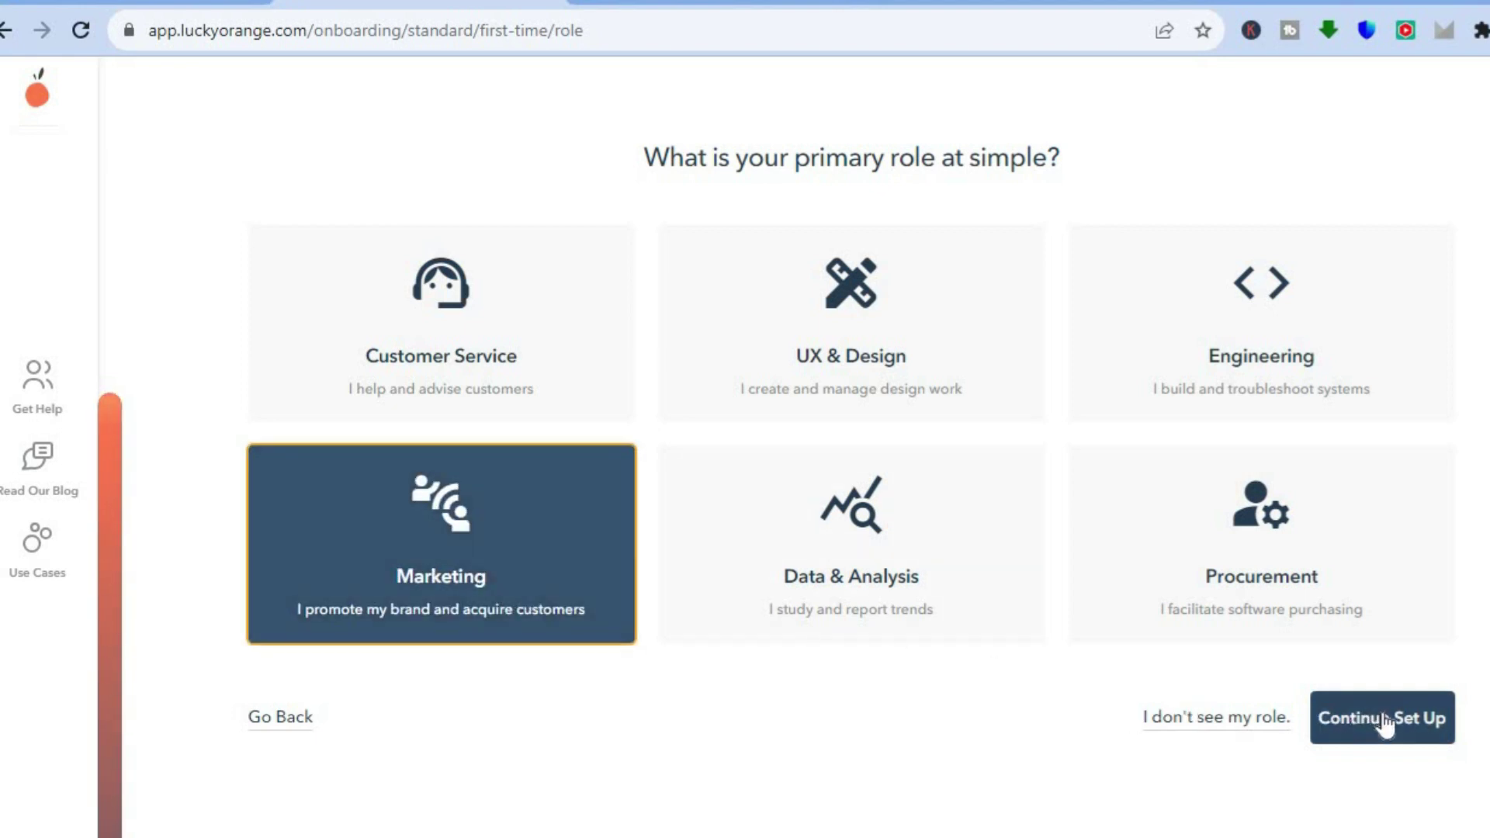
pyautogui.click(993, 610)
pyautogui.click(483, 569)
pyautogui.click(1350, 715)
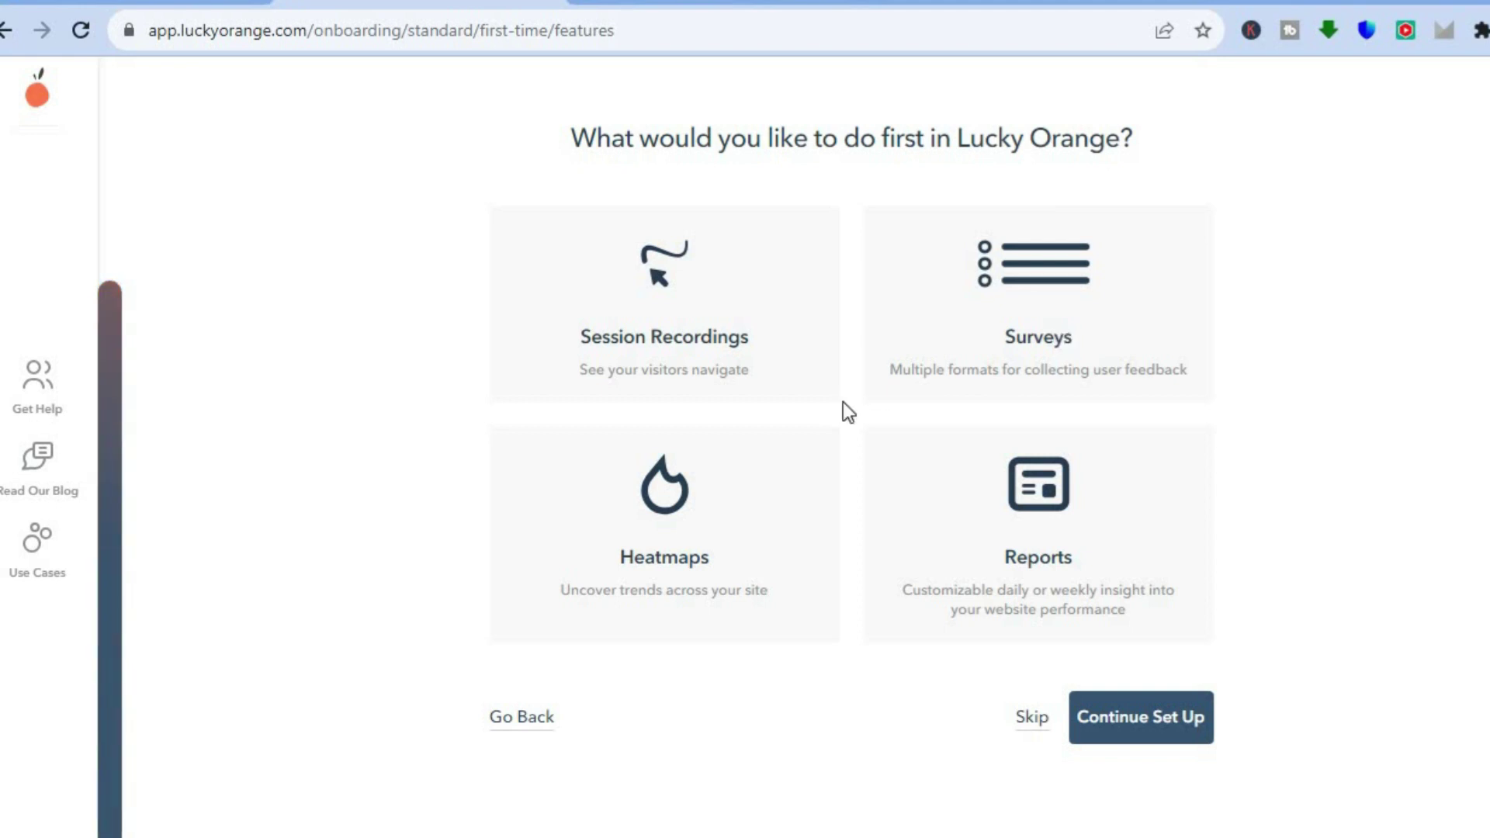
# Step: Pick Surveys as the first feature and finish the onboarding without entering a website domain
pyautogui.click(1065, 301)
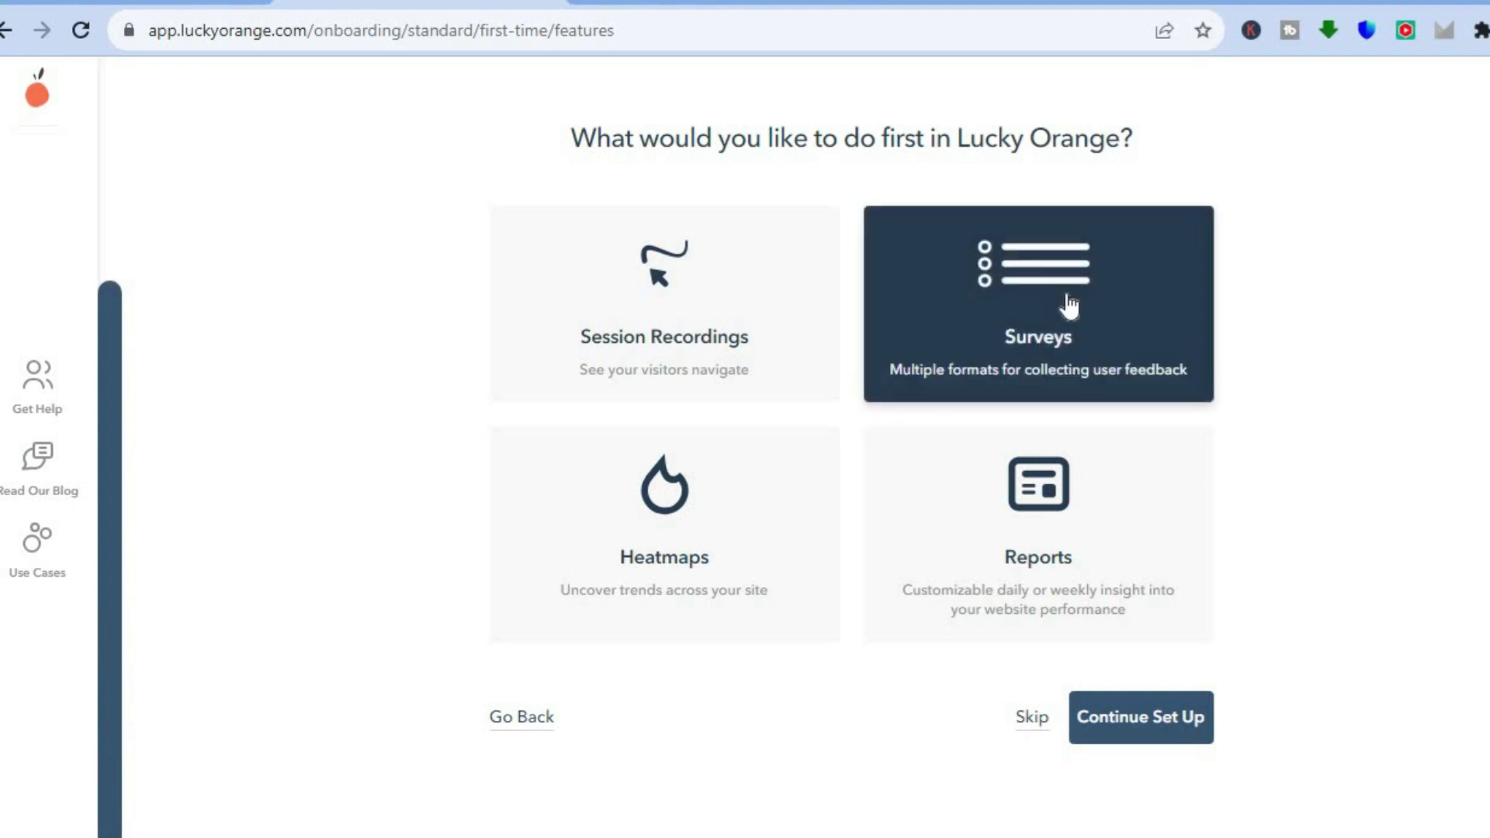
pyautogui.click(1145, 714)
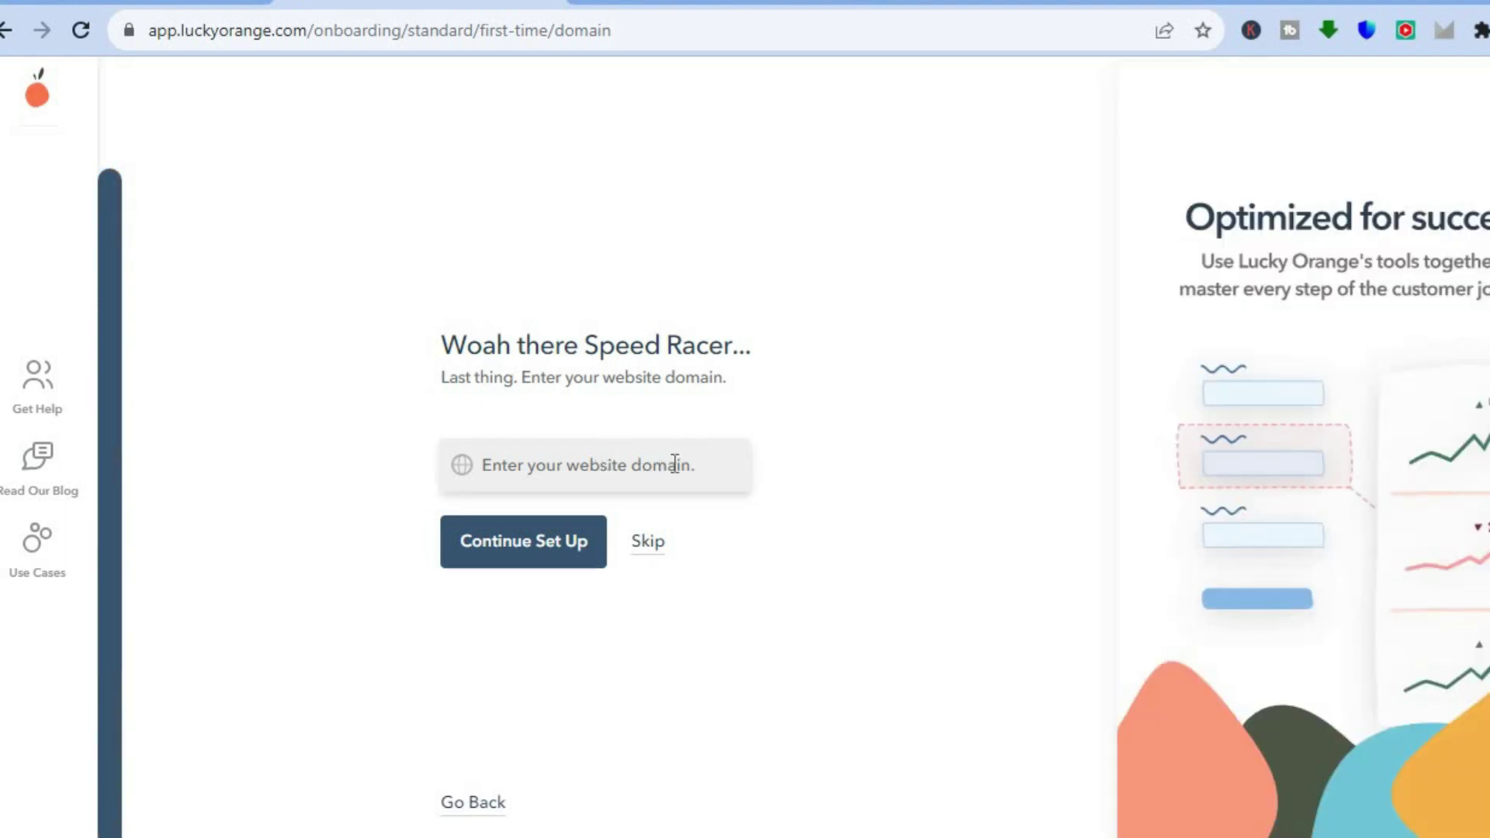
pyautogui.click(644, 540)
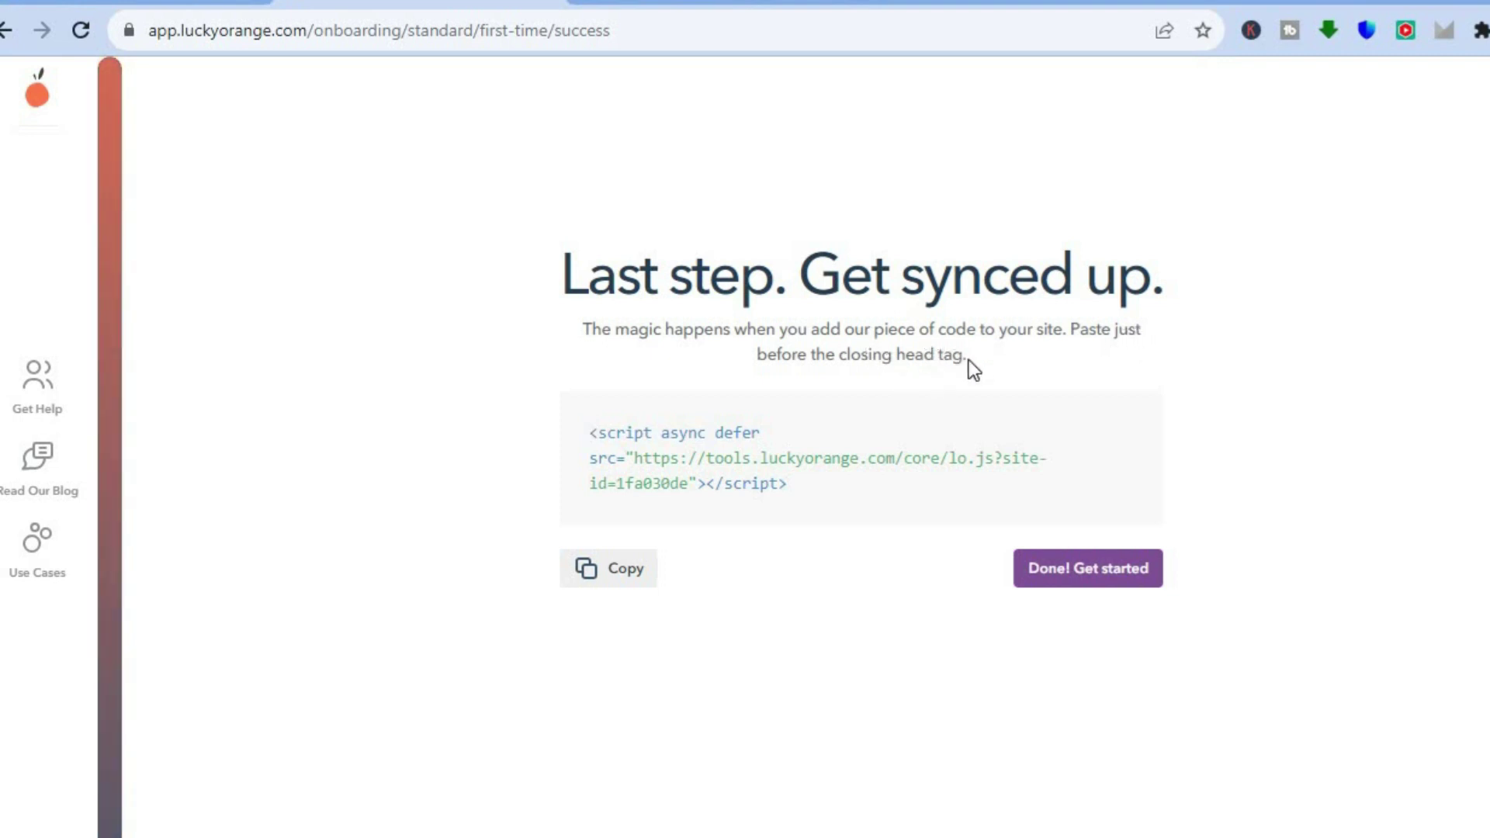
pyautogui.click(1081, 577)
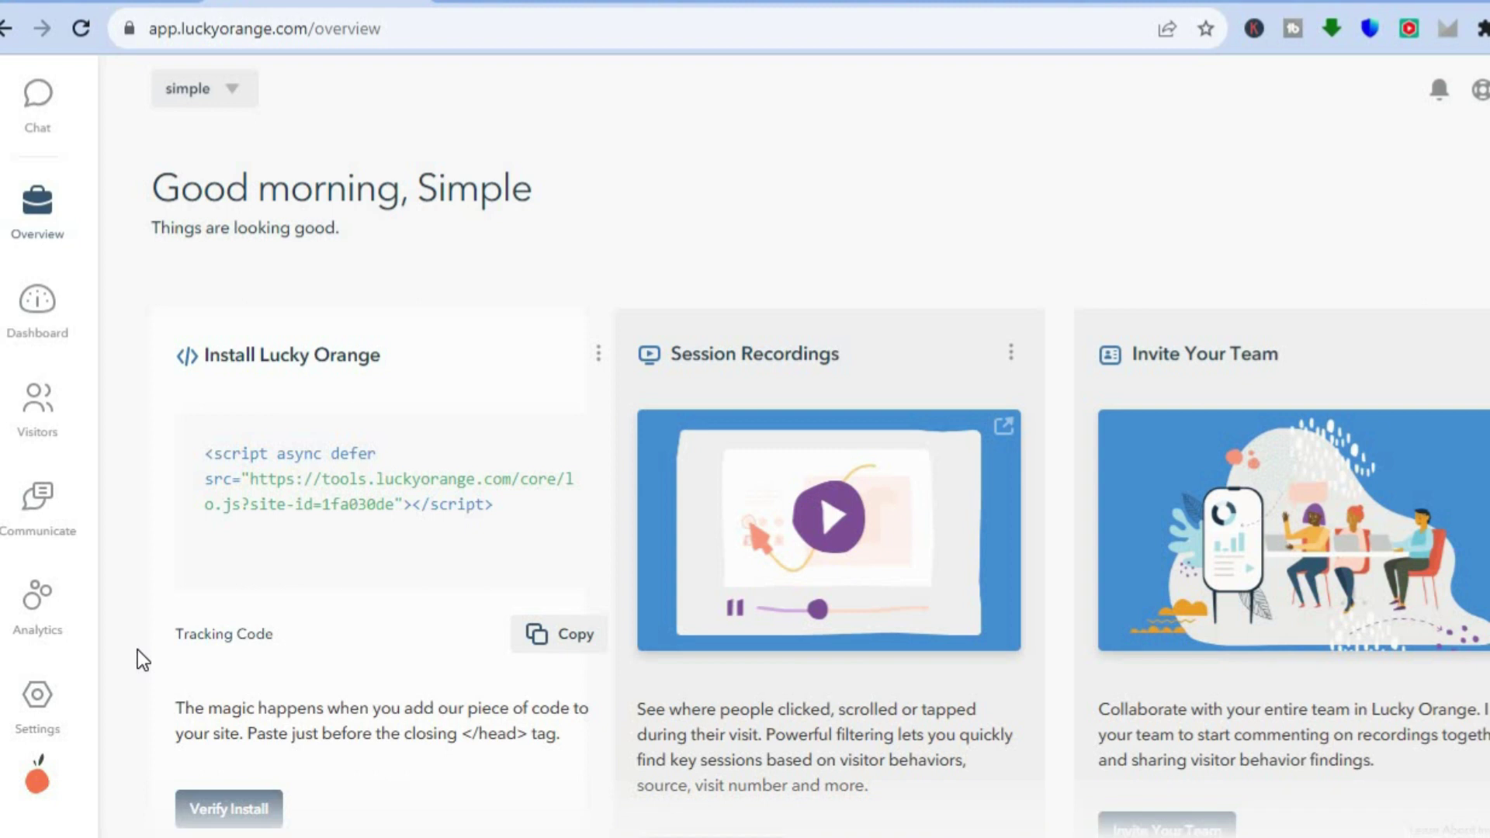
# Step: Open the details of the site "simple" in the account's site settings
pyautogui.click(48, 706)
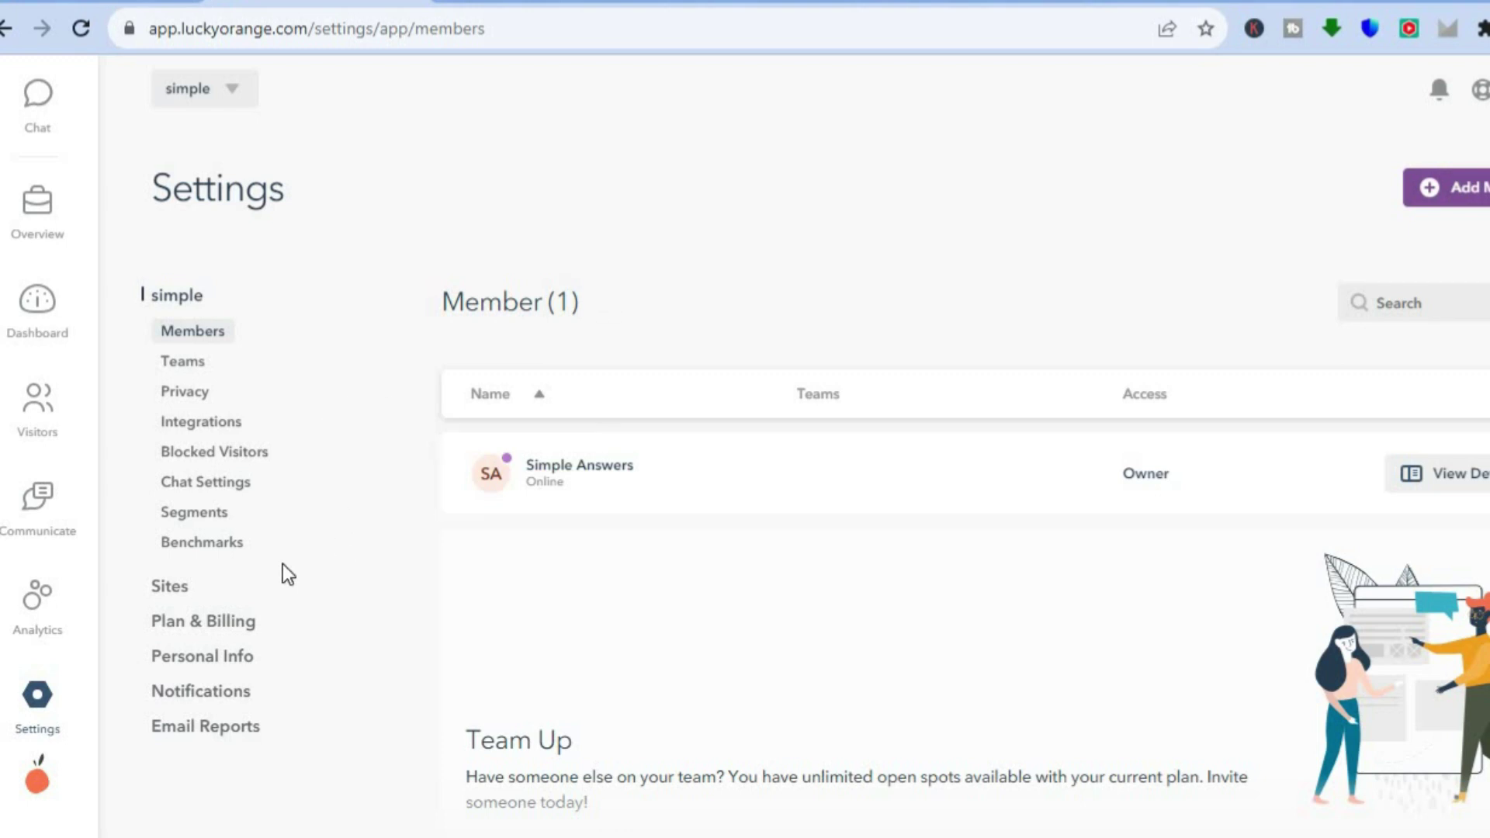
pyautogui.click(176, 590)
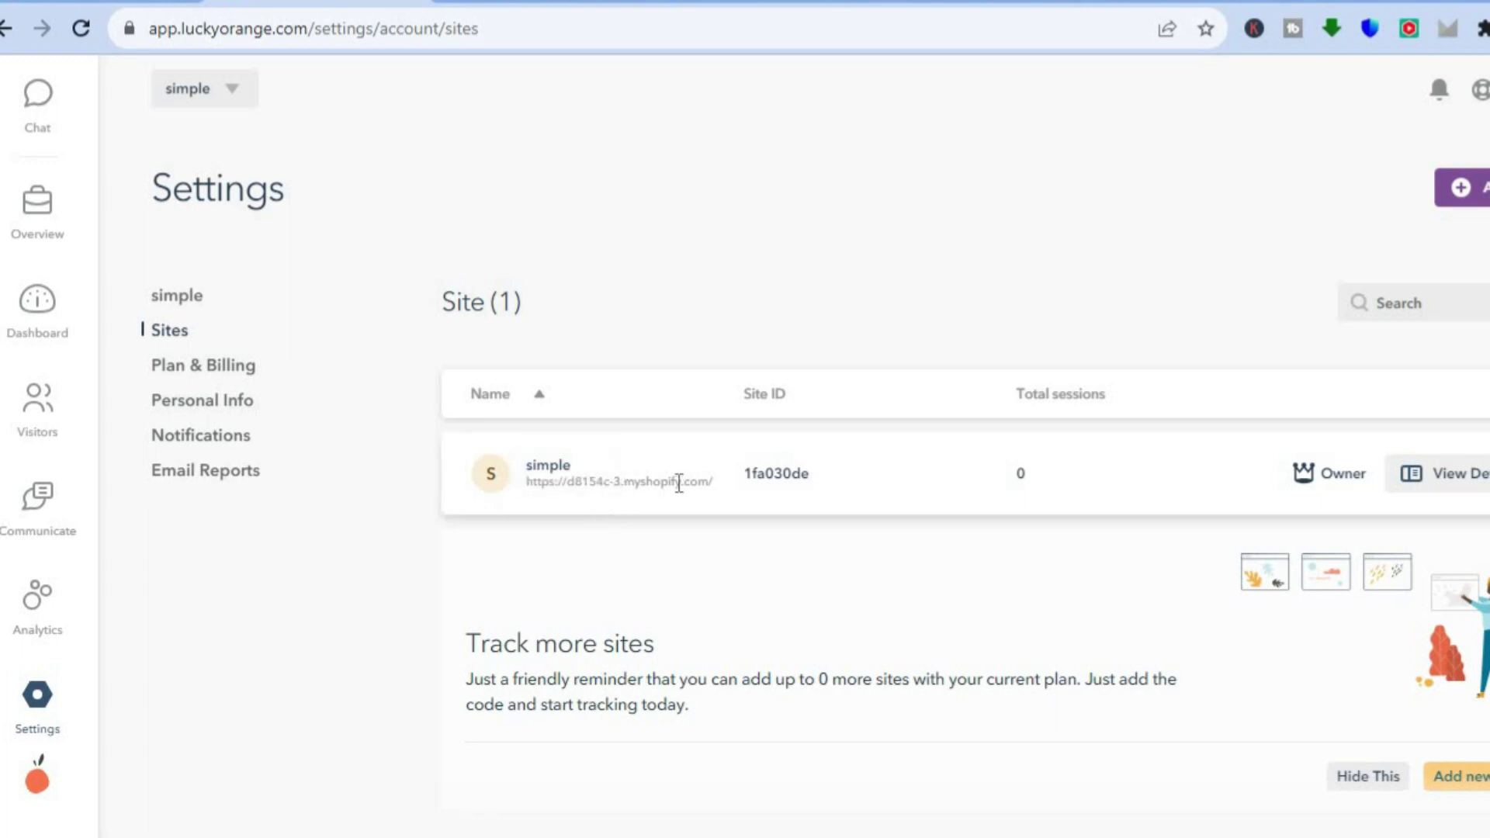
pyautogui.click(652, 482)
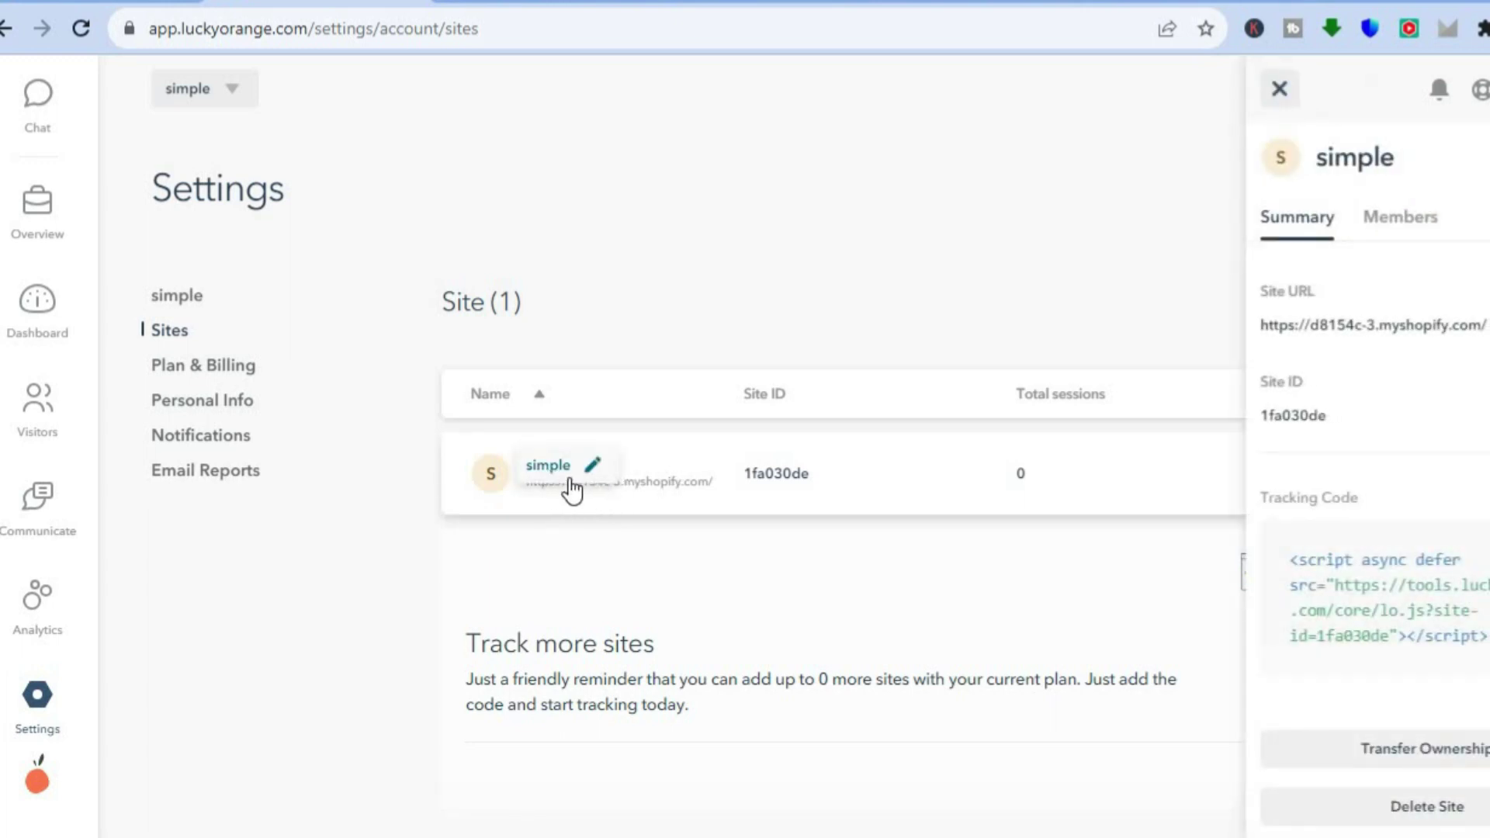
# Step: Check the site's URL setting against the address of the live Shopify store, without changing it
pyautogui.click(1370, 327)
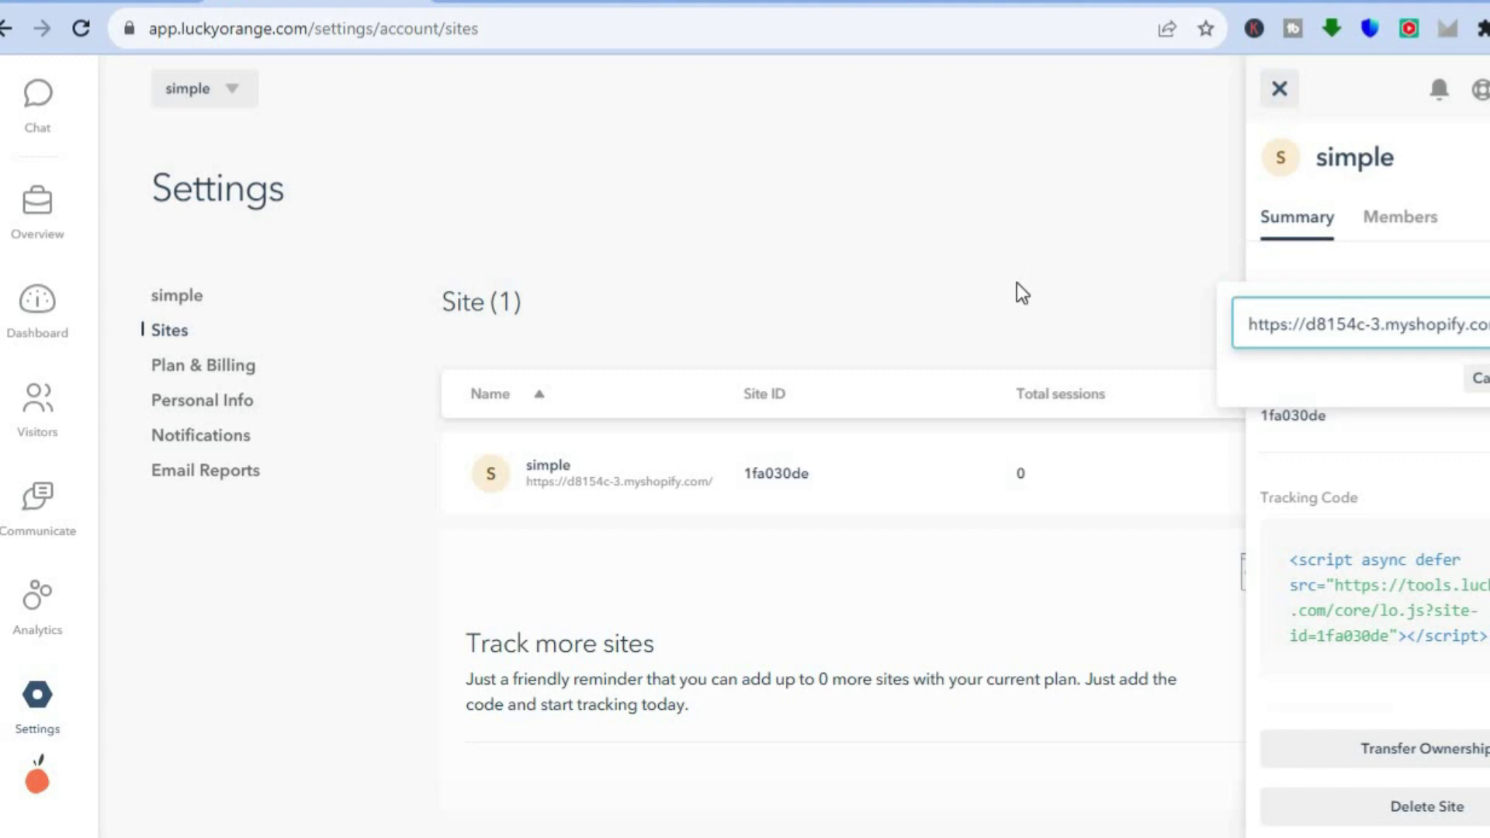
pyautogui.click(520, 2)
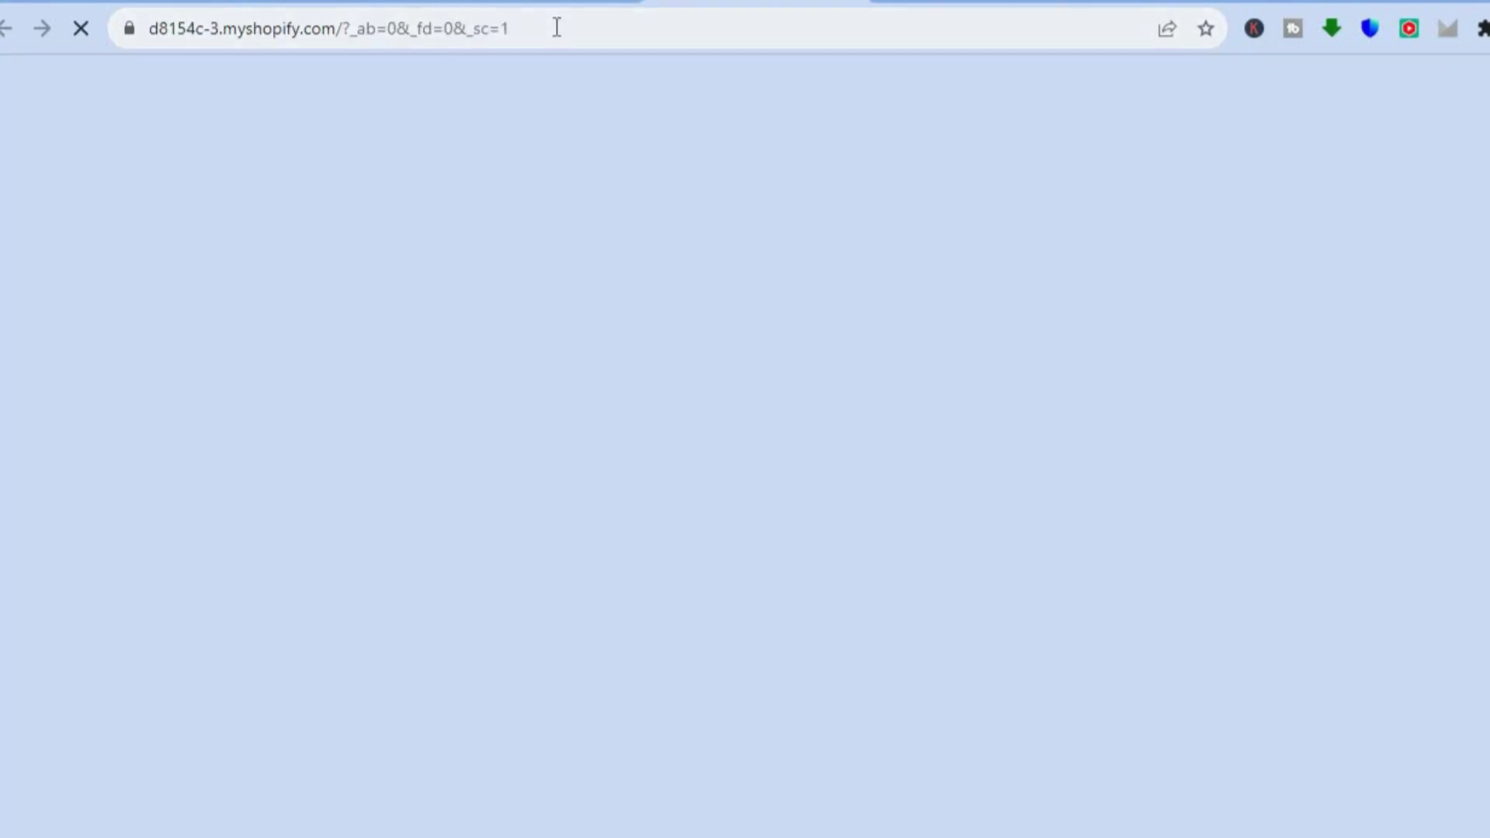
pyautogui.click(557, 28)
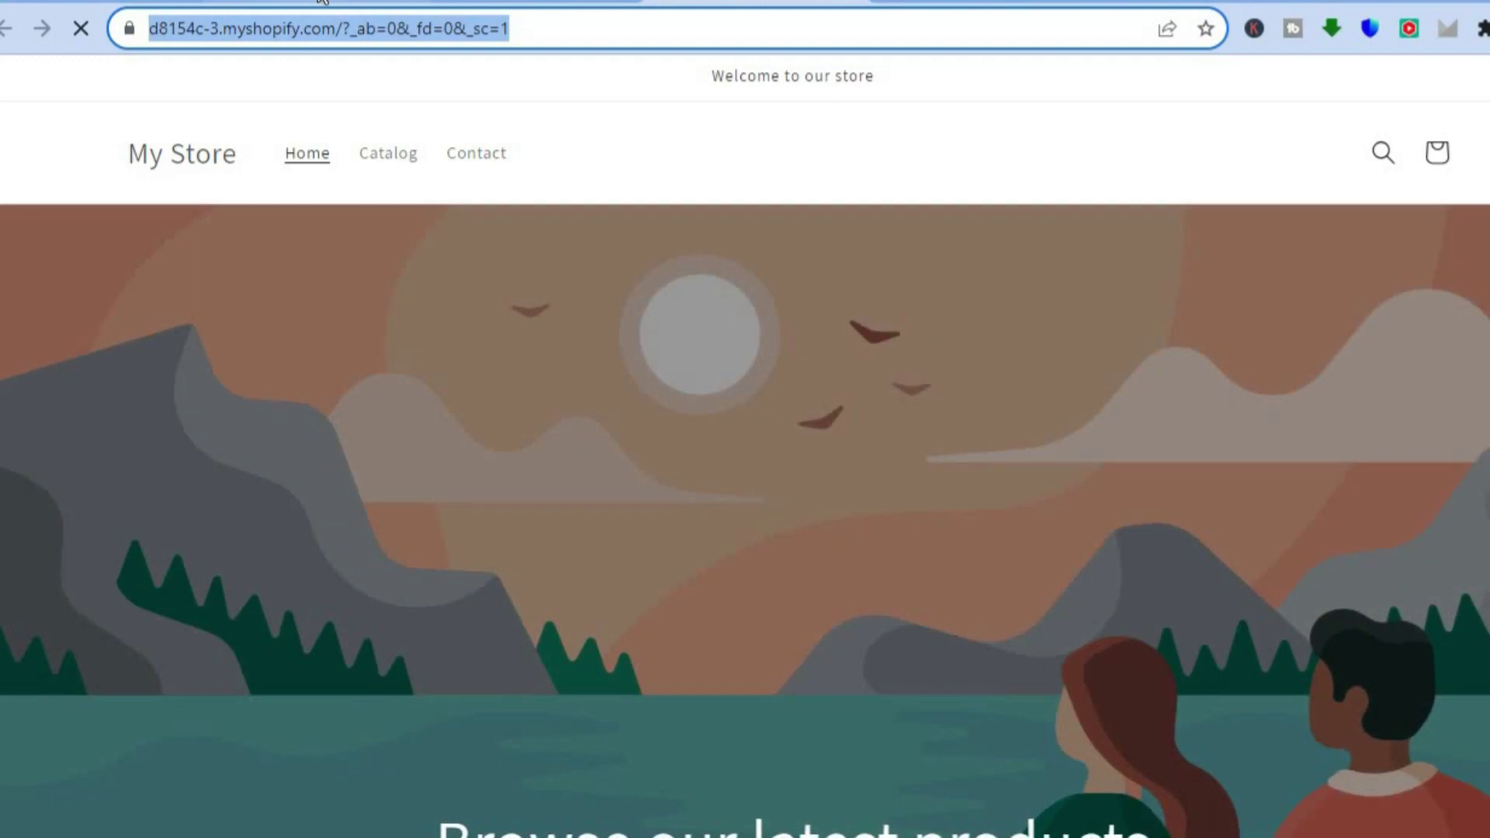
pyautogui.hotkey('ctrl', 'Tab')
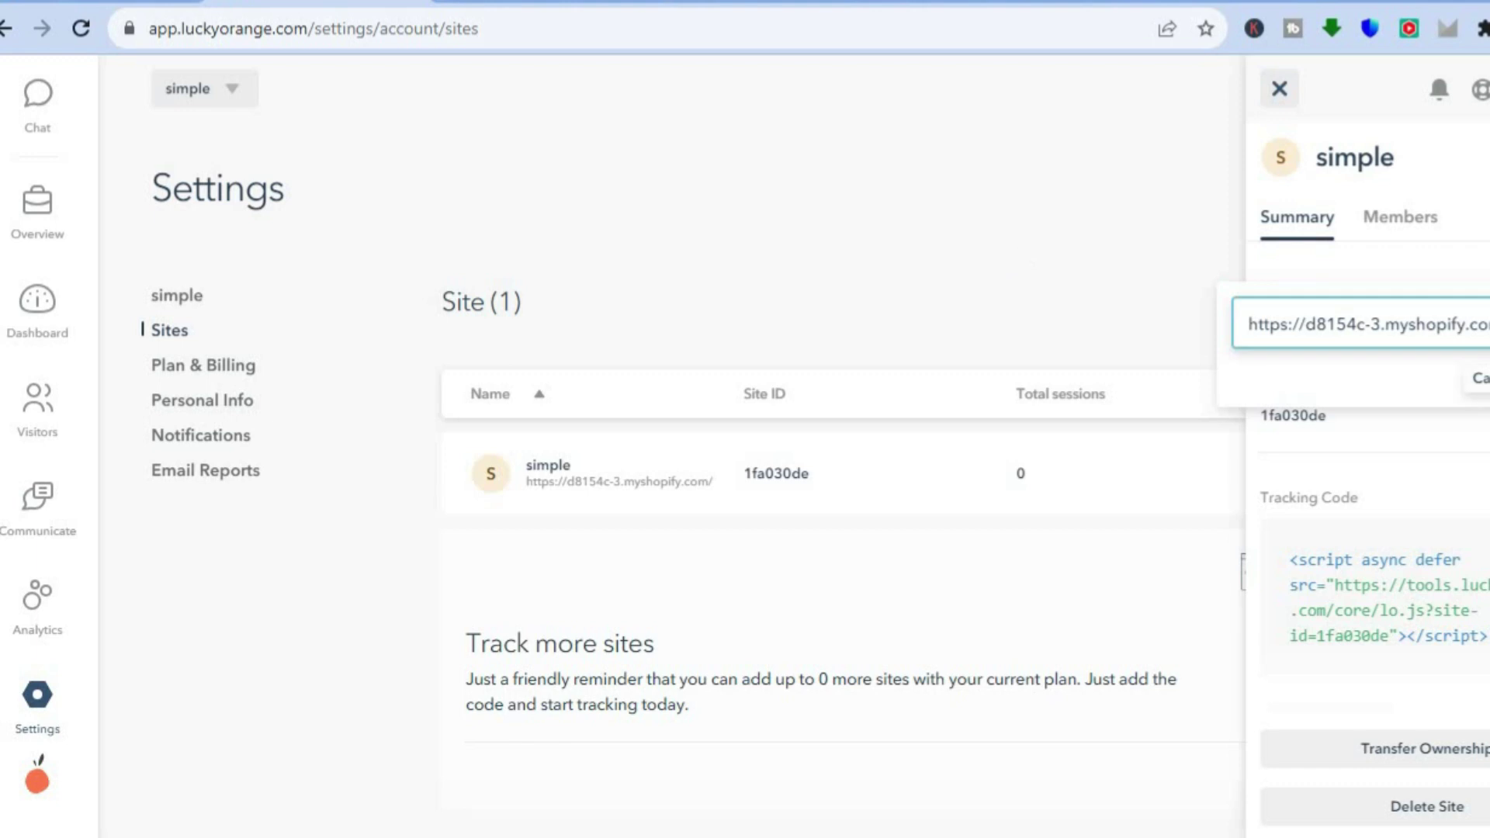
pyautogui.click(1481, 378)
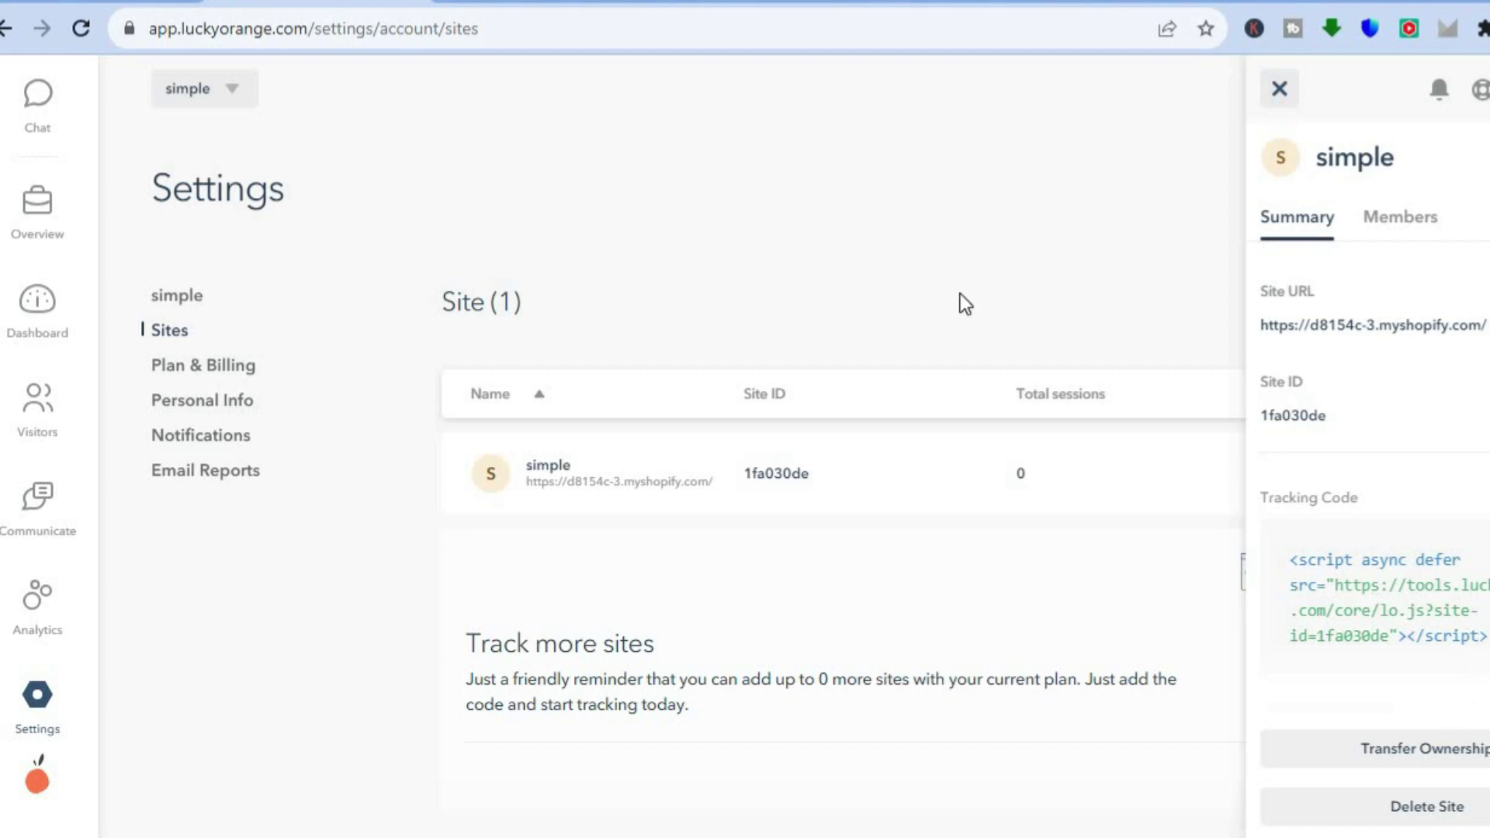
# Step: Switch to the WordPress admin and search the new plugins for "header"
pyautogui.click(1168, 3)
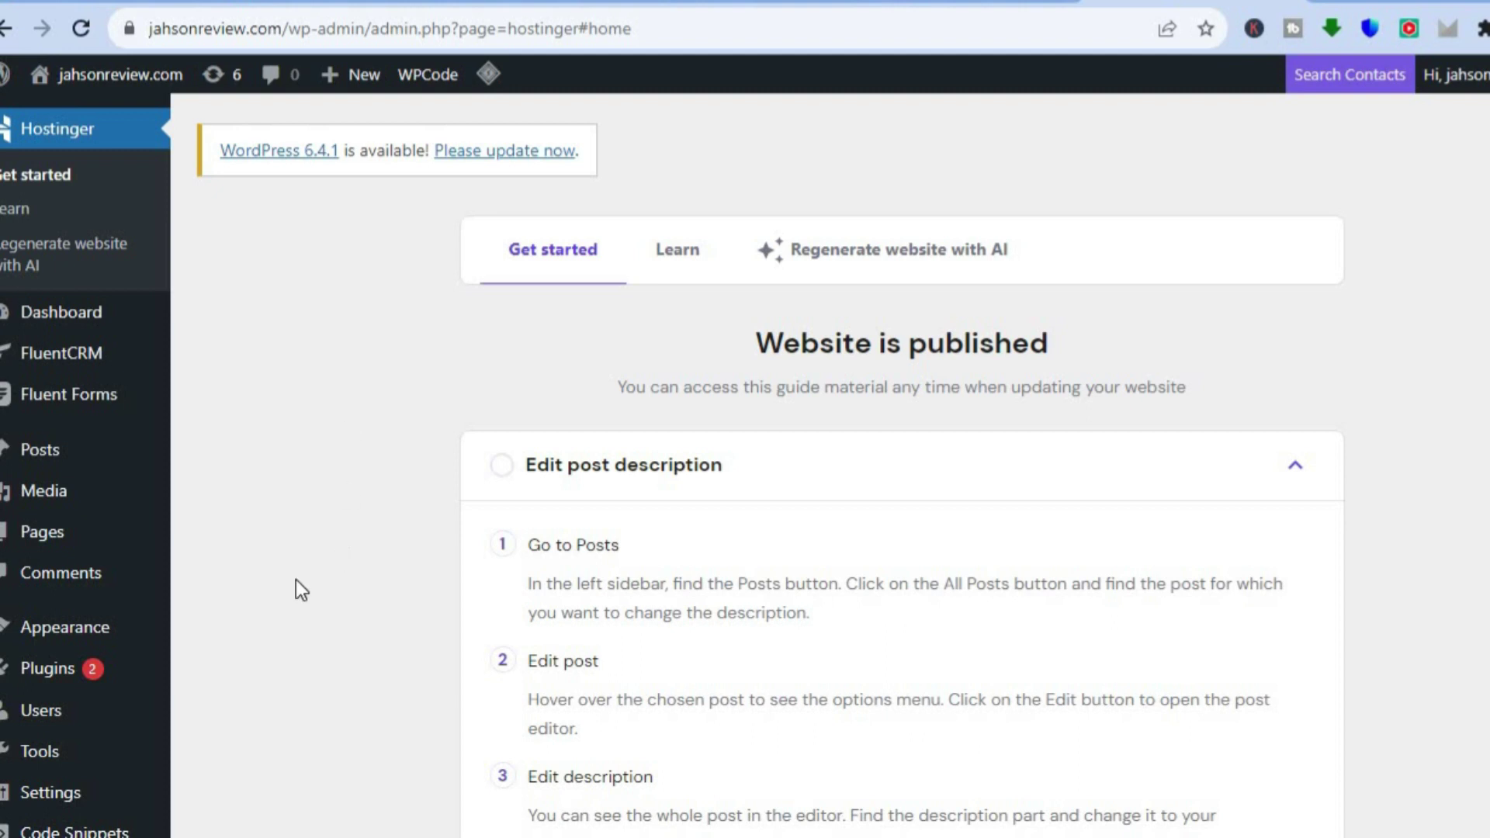
pyautogui.moveTo(48, 676)
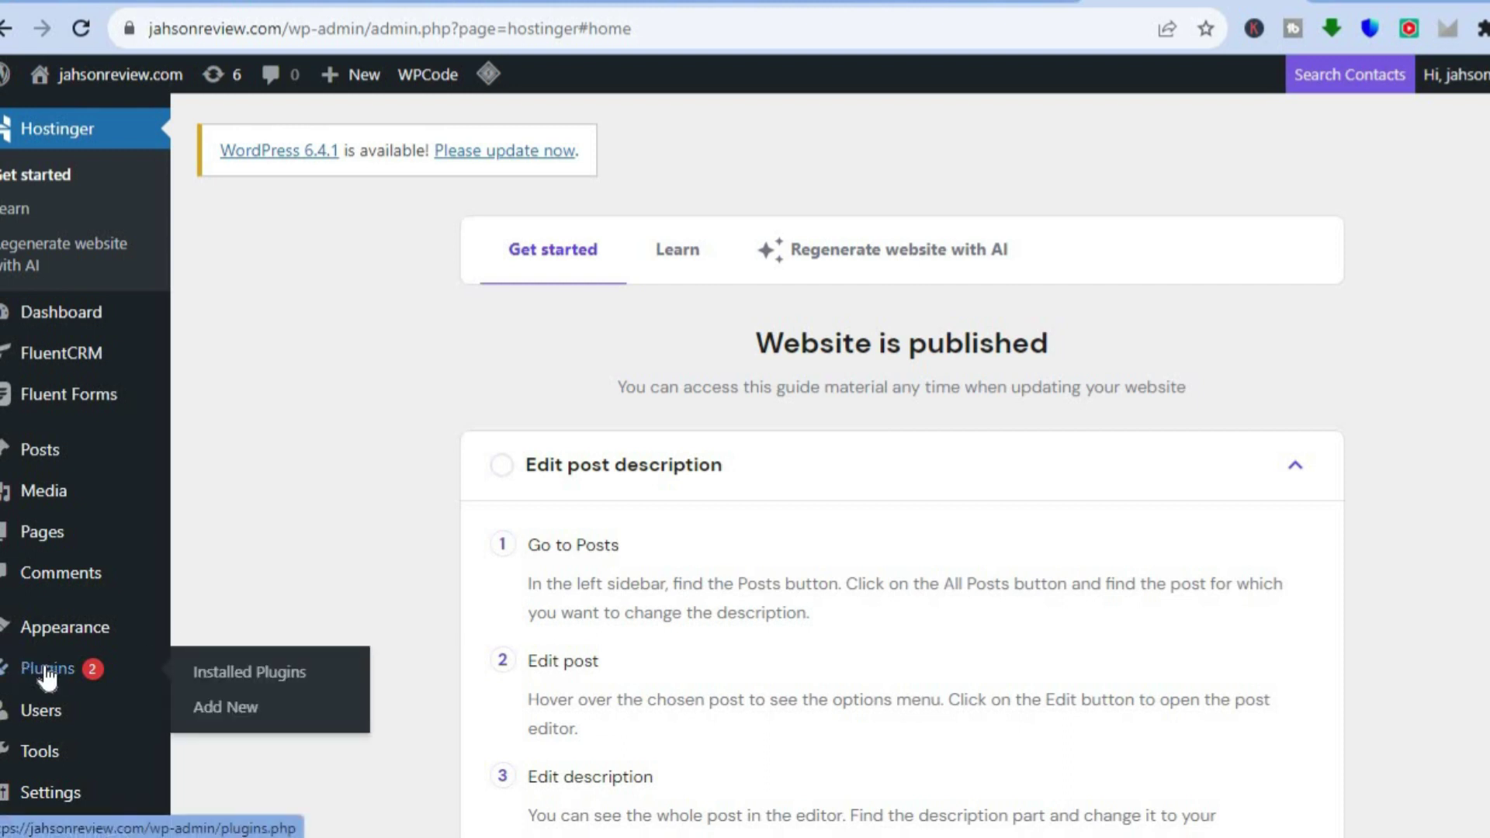
pyautogui.click(225, 713)
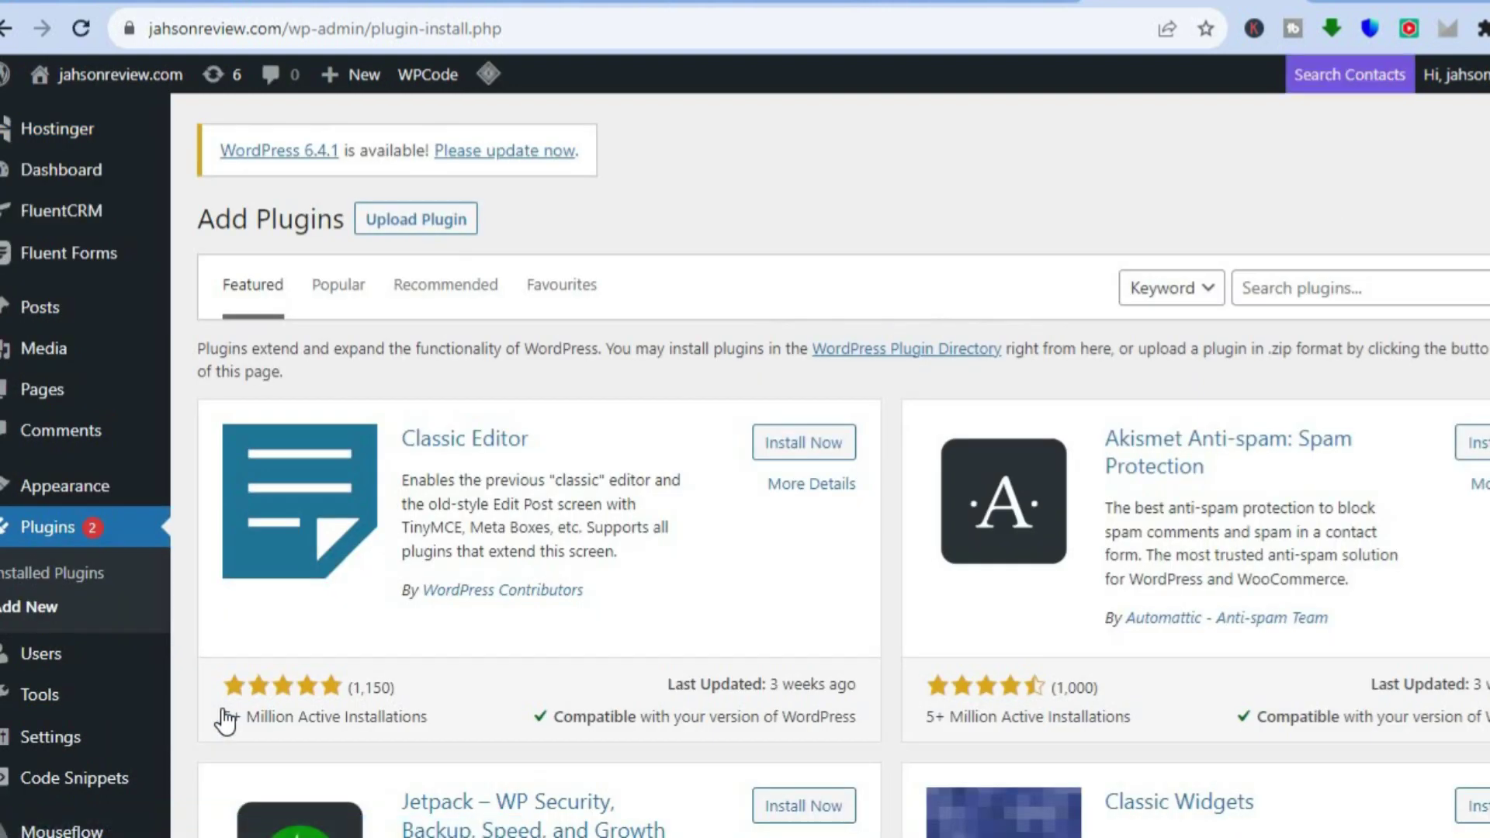
pyautogui.click(1301, 288)
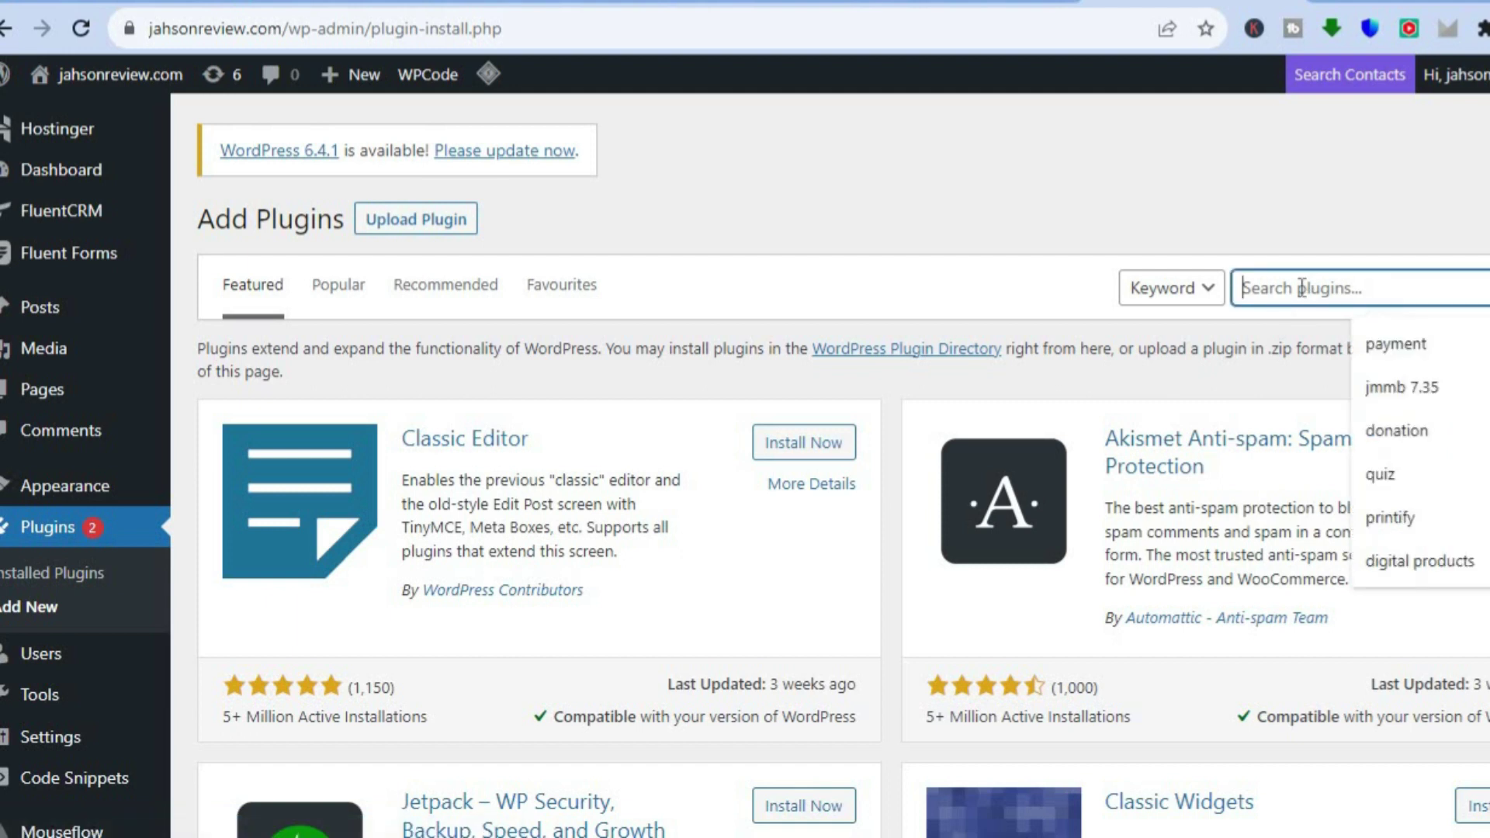
pyautogui.write('he')
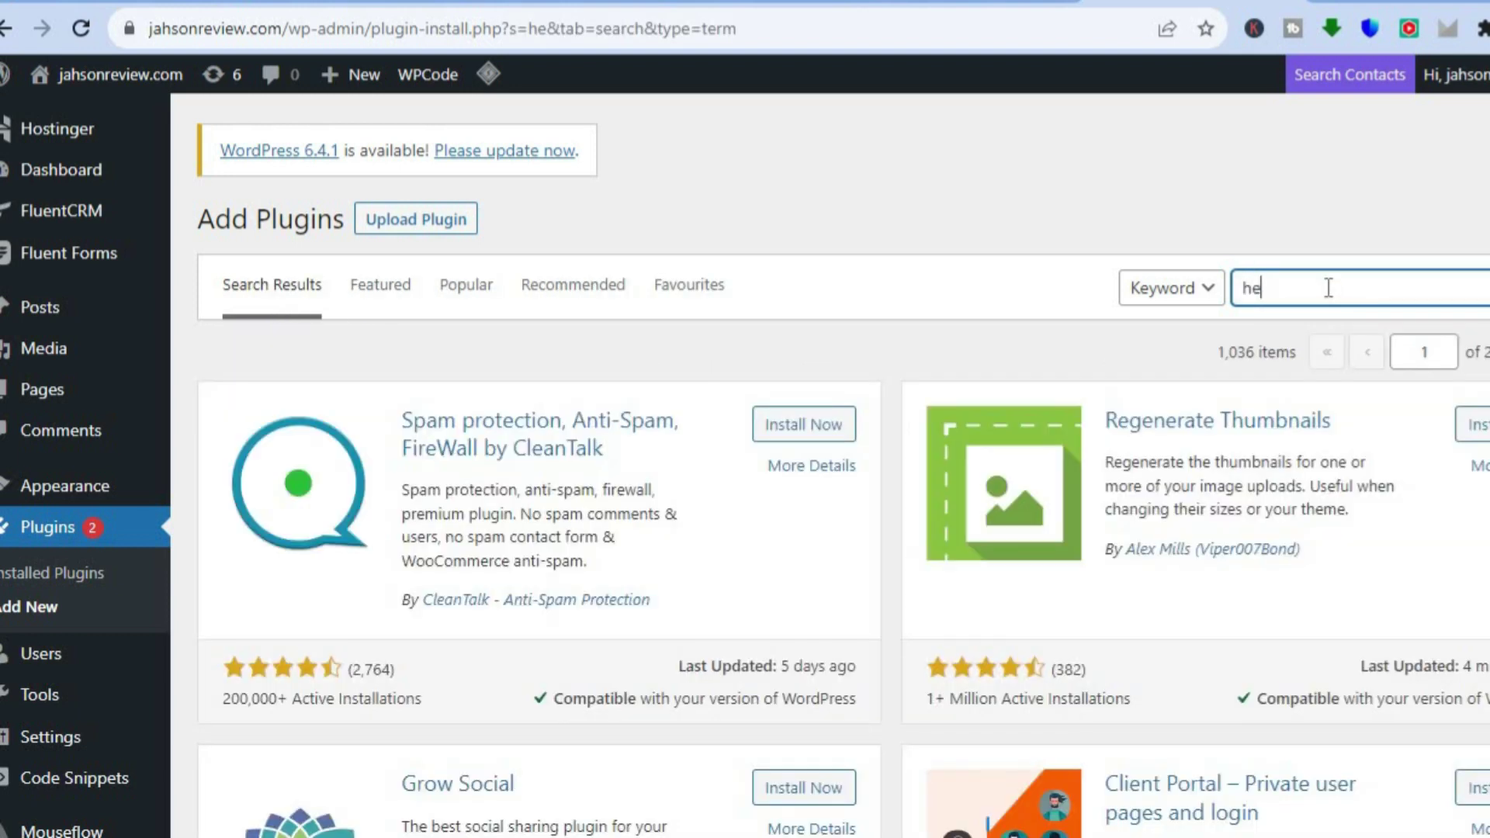
pyautogui.click(1332, 296)
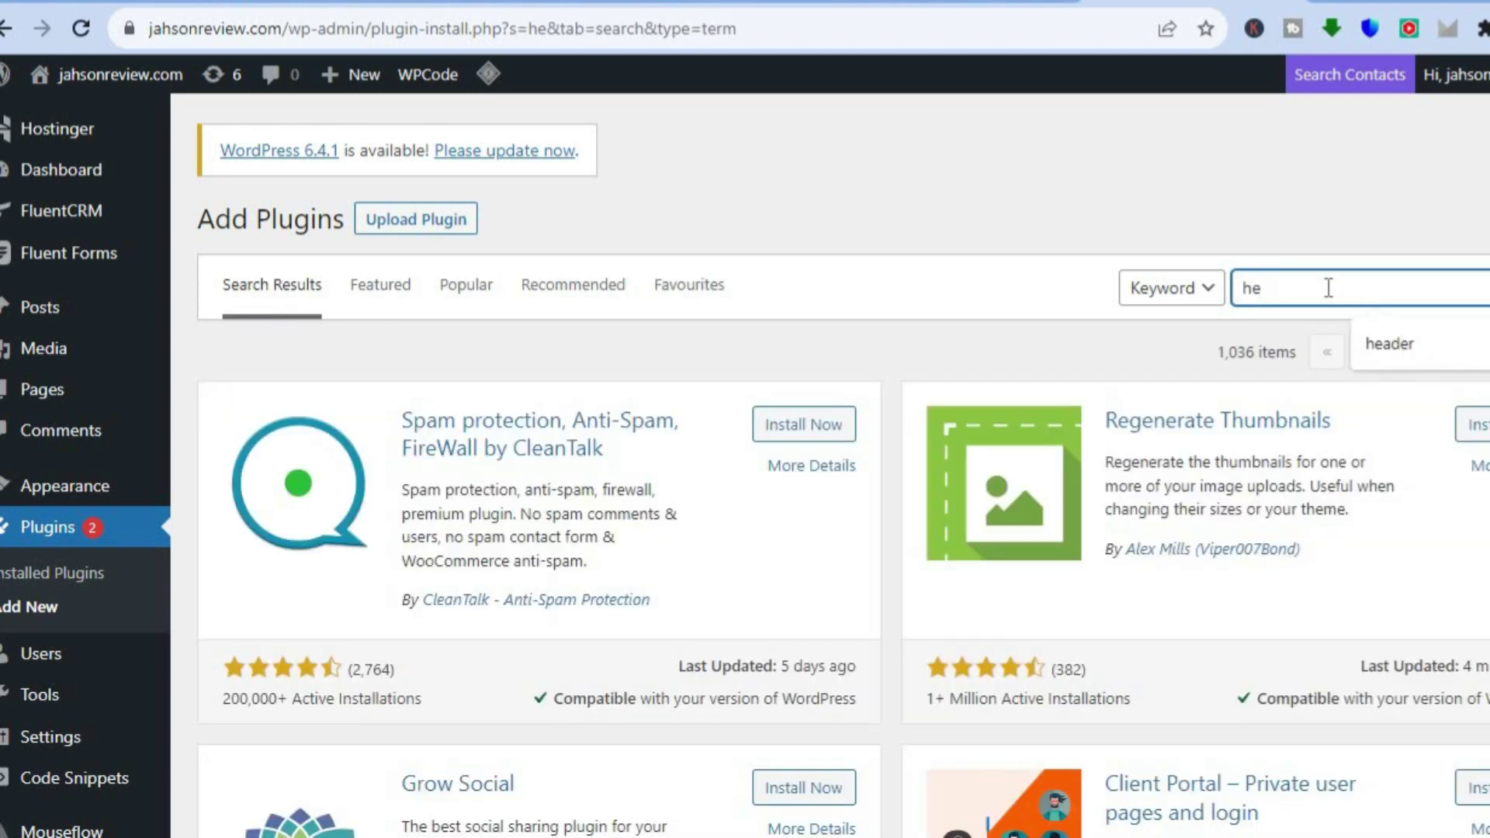
pyautogui.click(1402, 361)
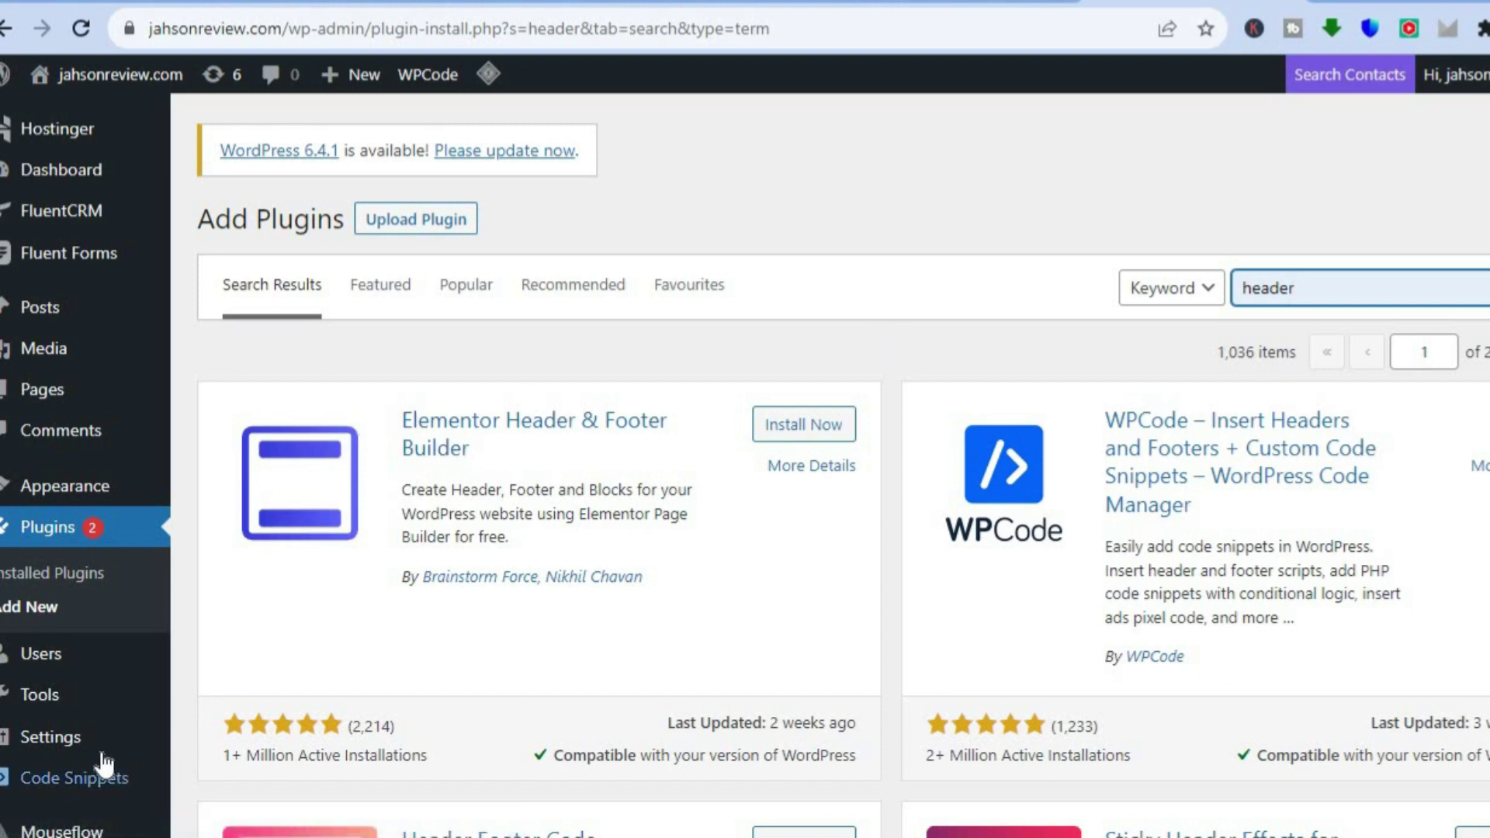
# Step: Open WPCode's global Header & Footer page and check the site's tracking code in Lucky Orange
pyautogui.moveTo(84, 749)
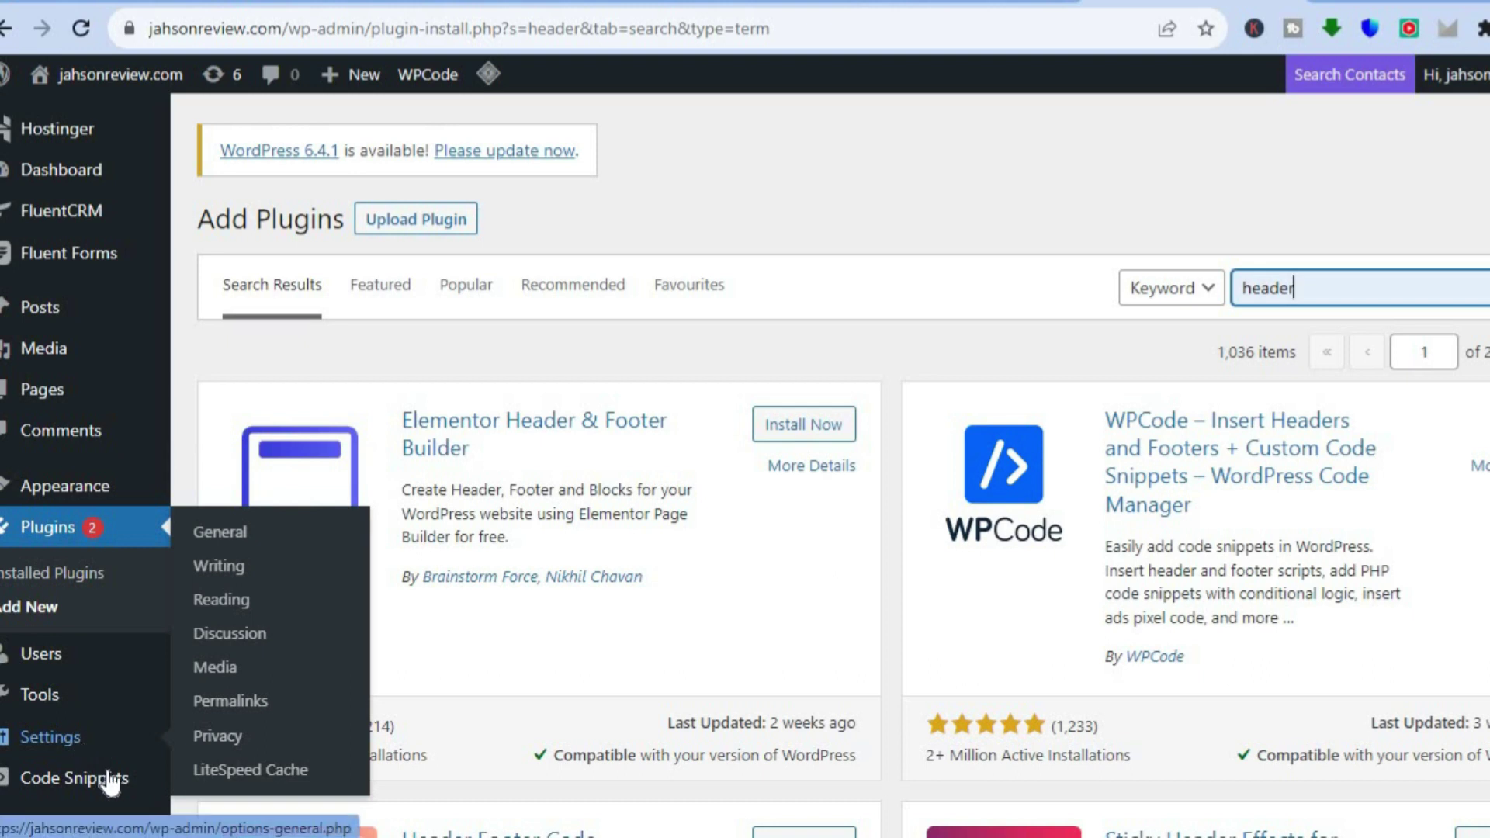
pyautogui.moveTo(94, 792)
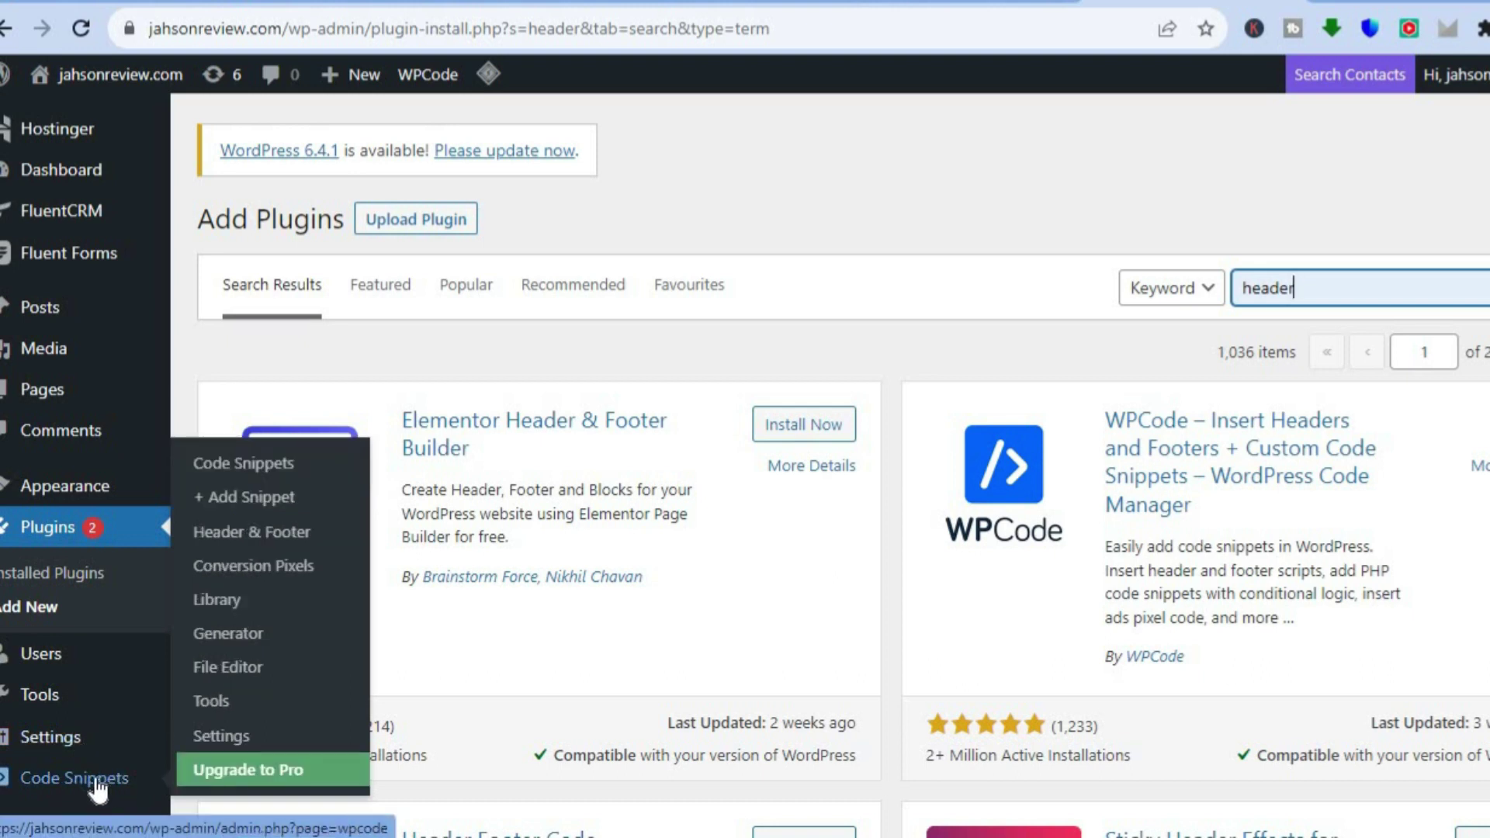
pyautogui.click(285, 544)
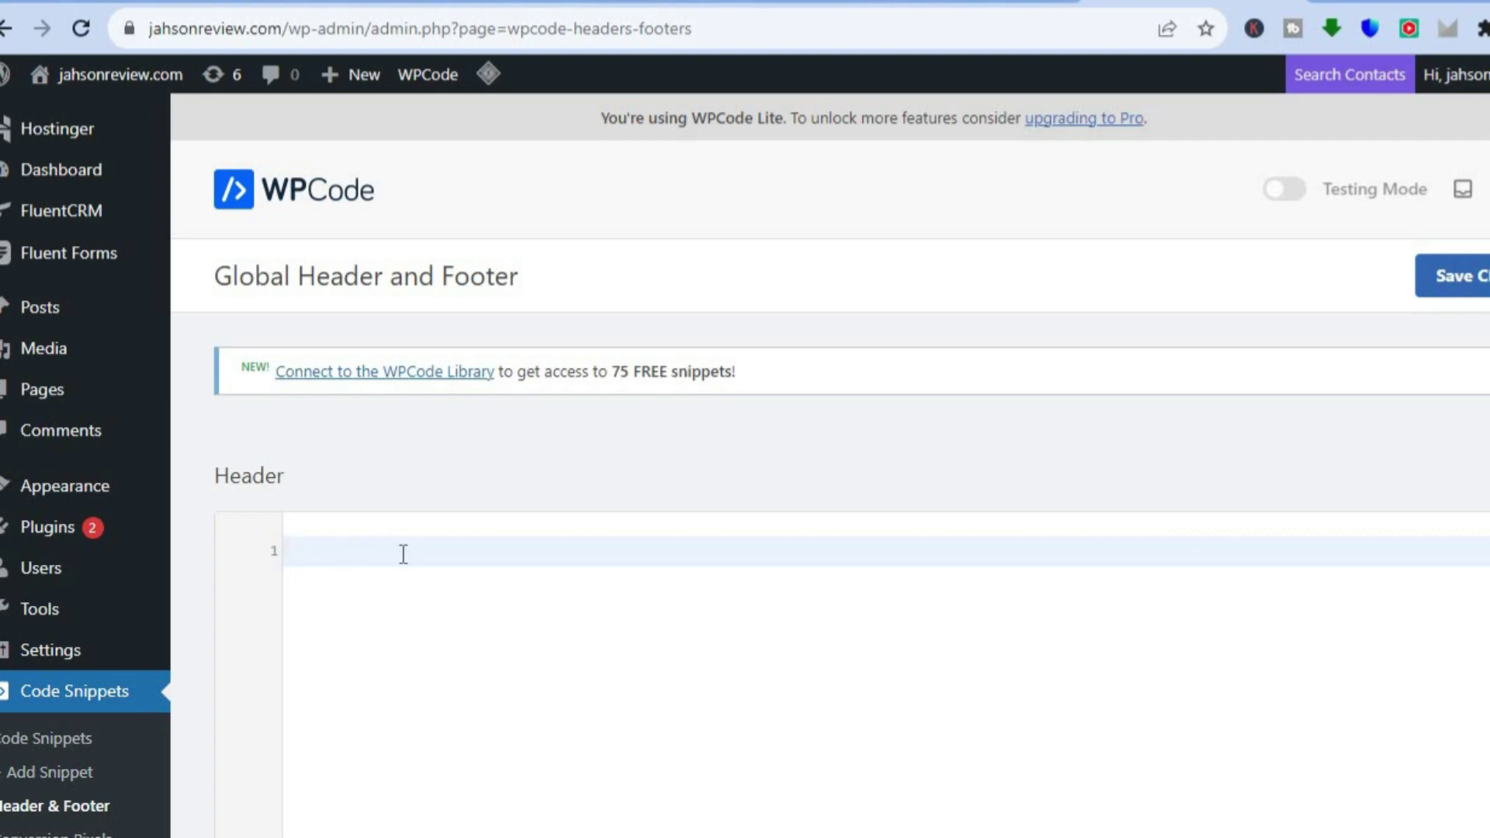
pyautogui.click(303, 3)
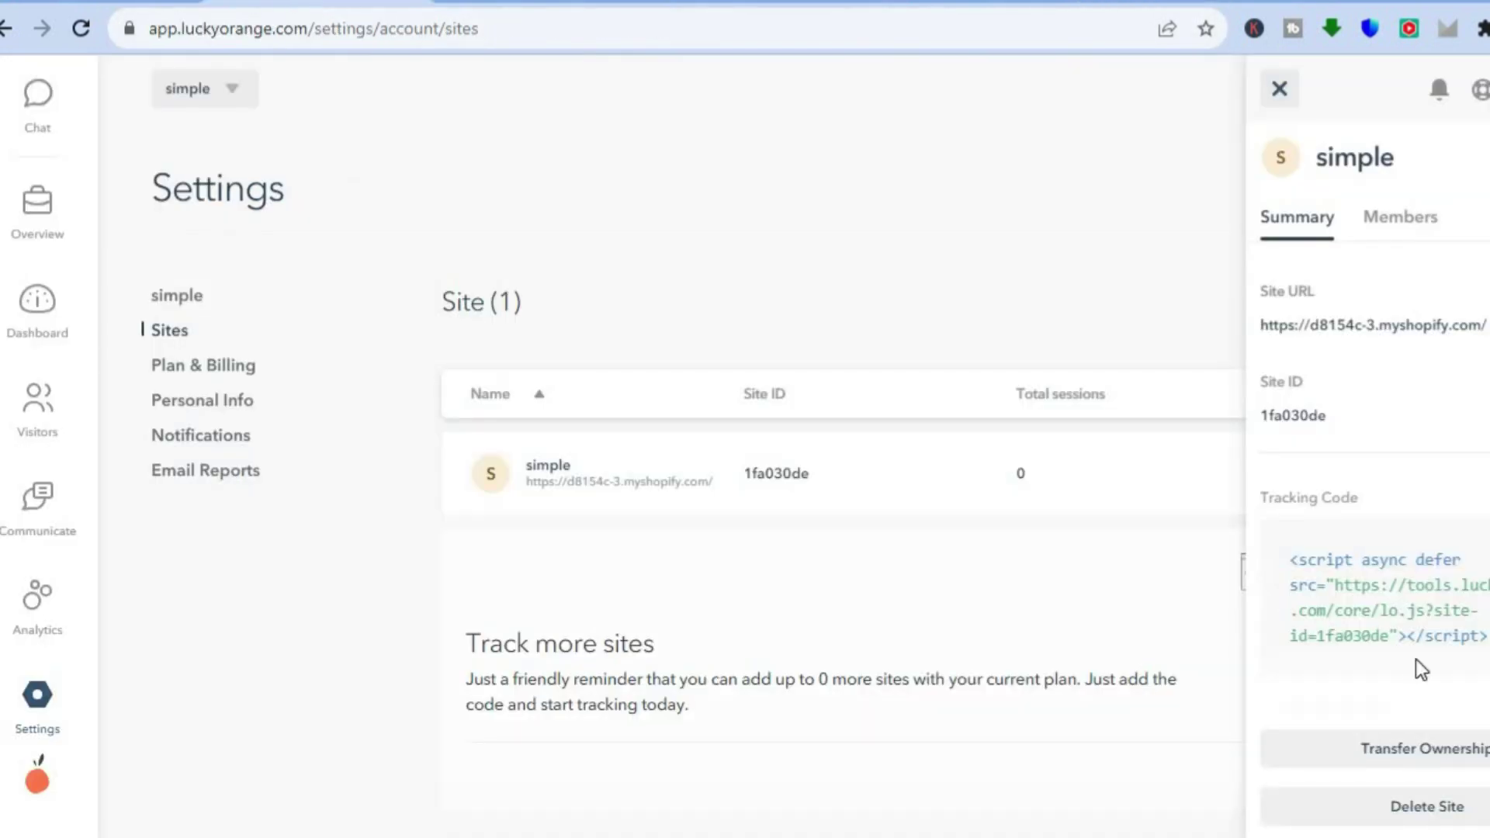
pyautogui.click(1160, 4)
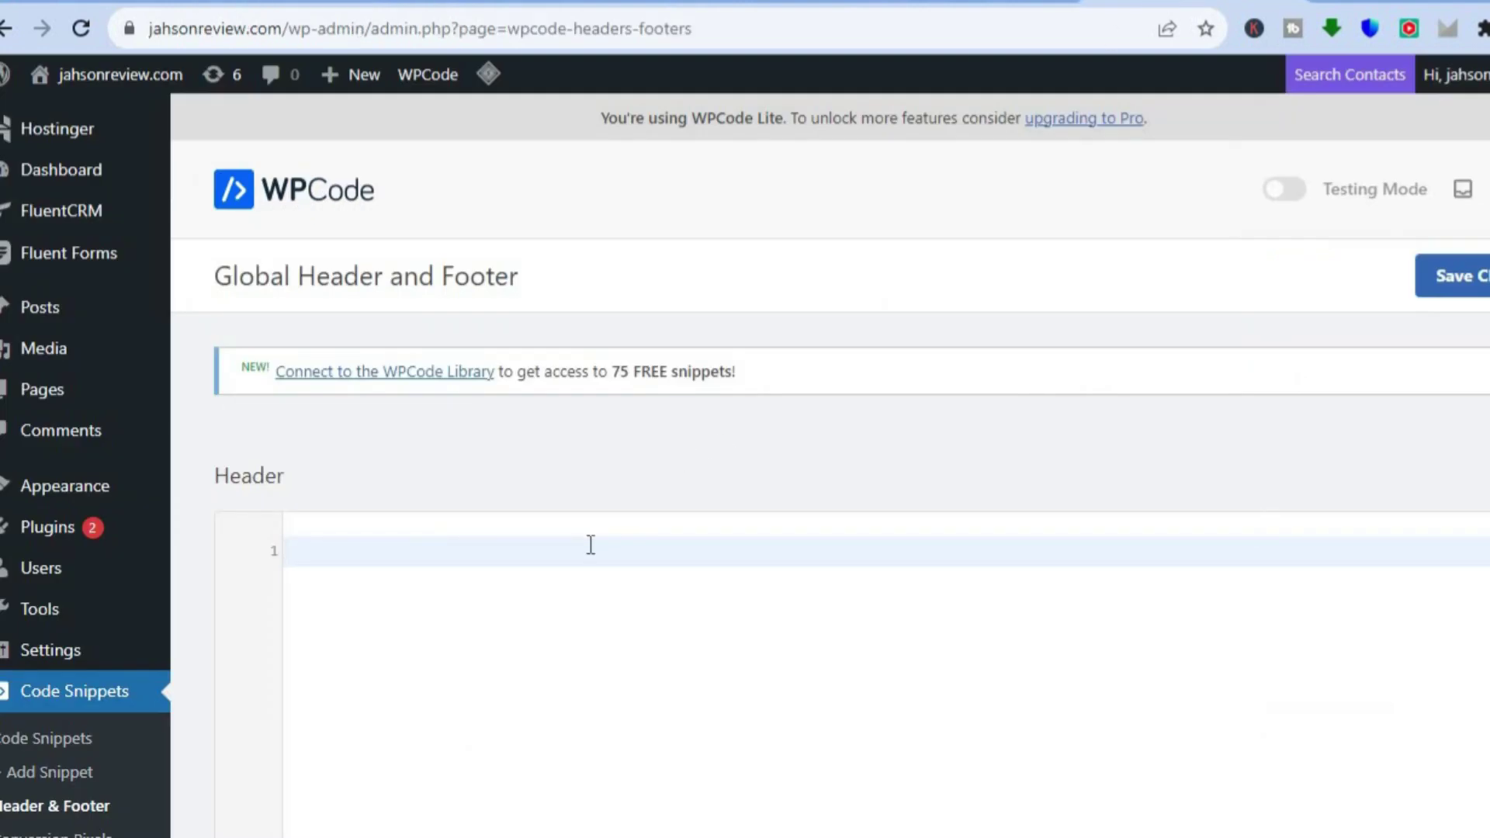
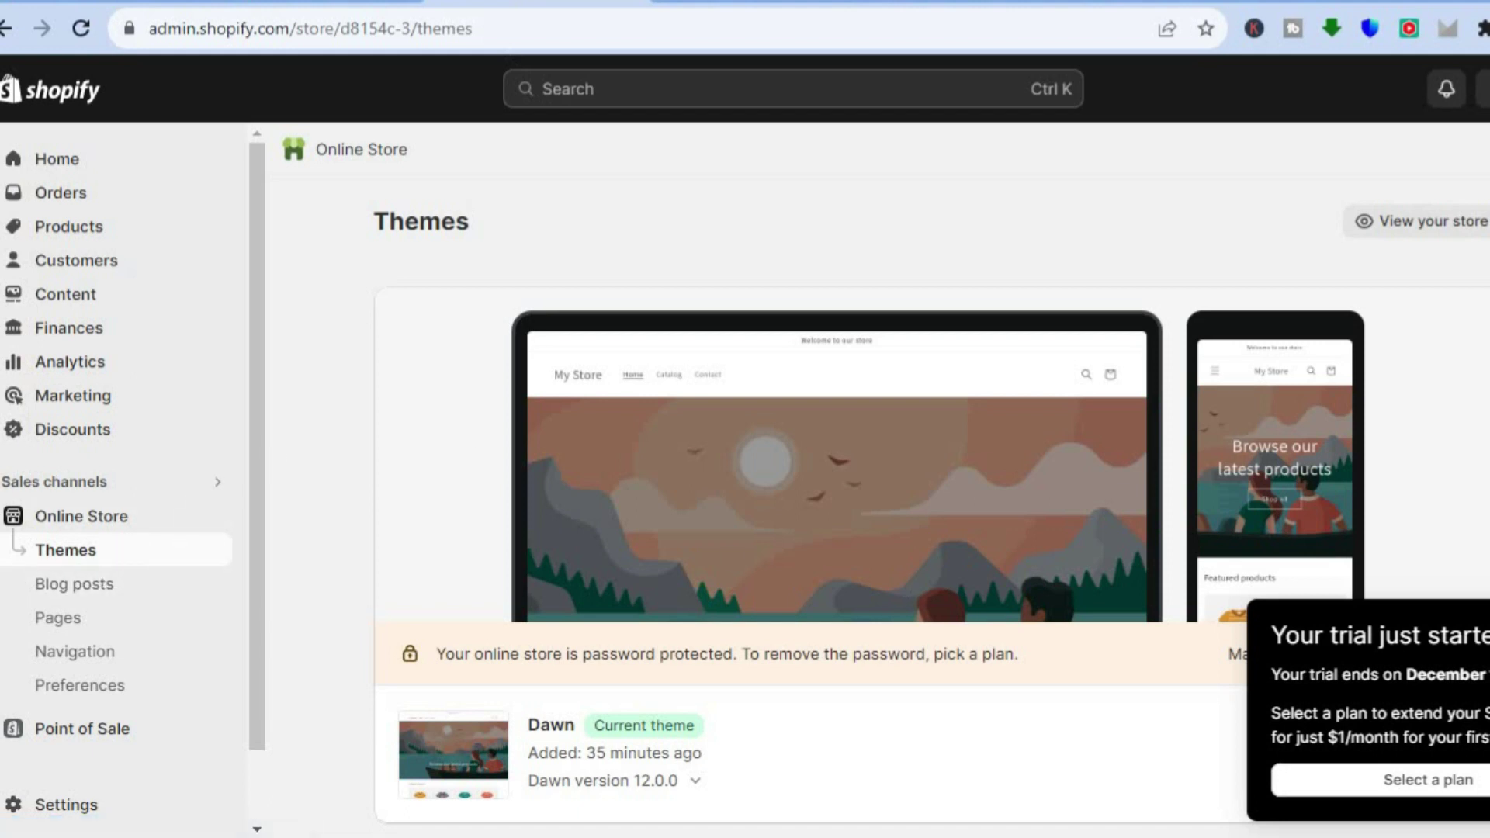
# Step: Open the code of the current Dawn theme for editing in the Shopify admin
pyautogui.scroll(-4, 1318, 509)
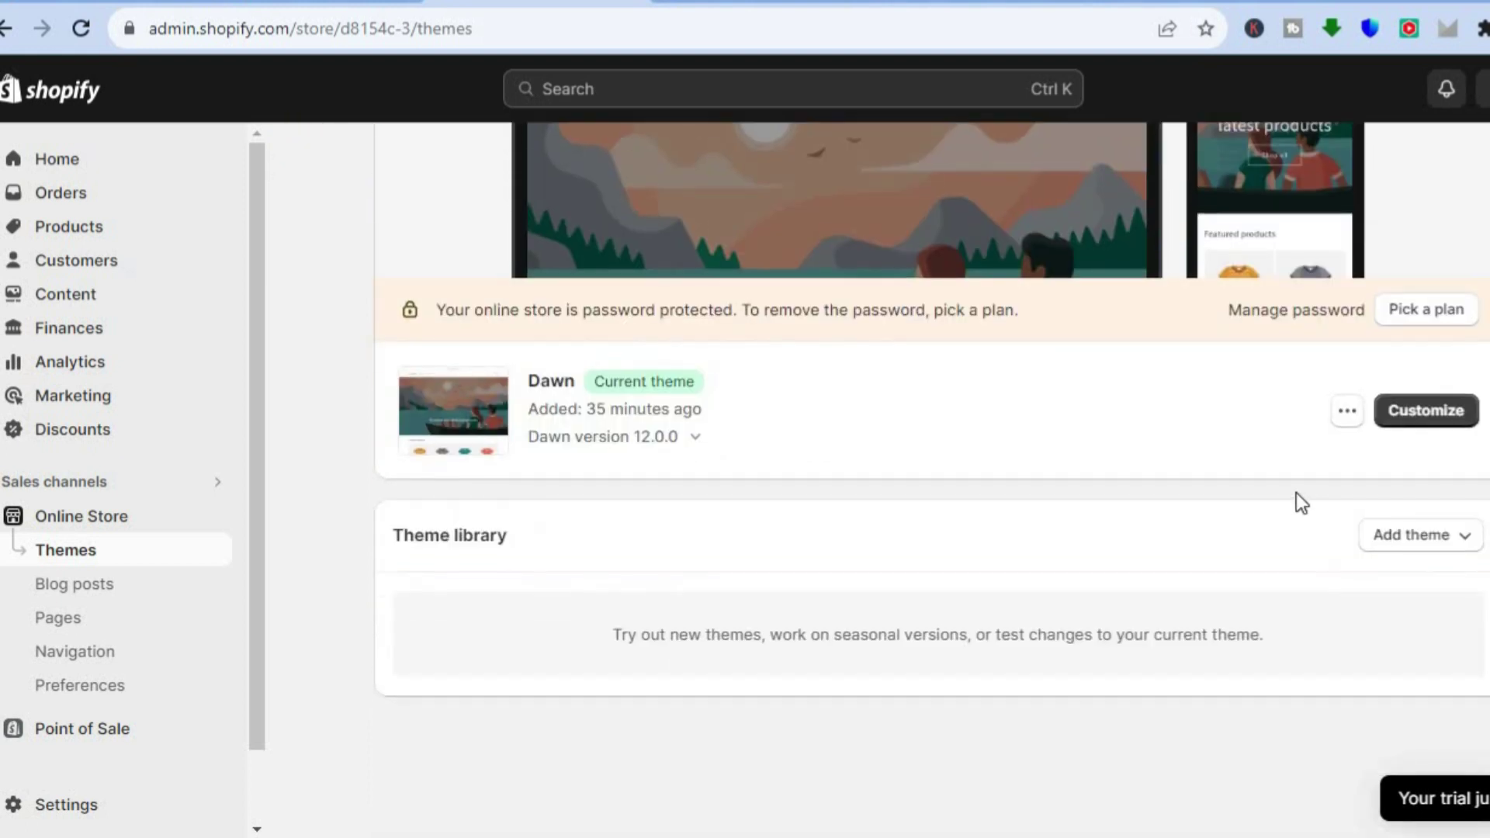
pyautogui.click(1347, 417)
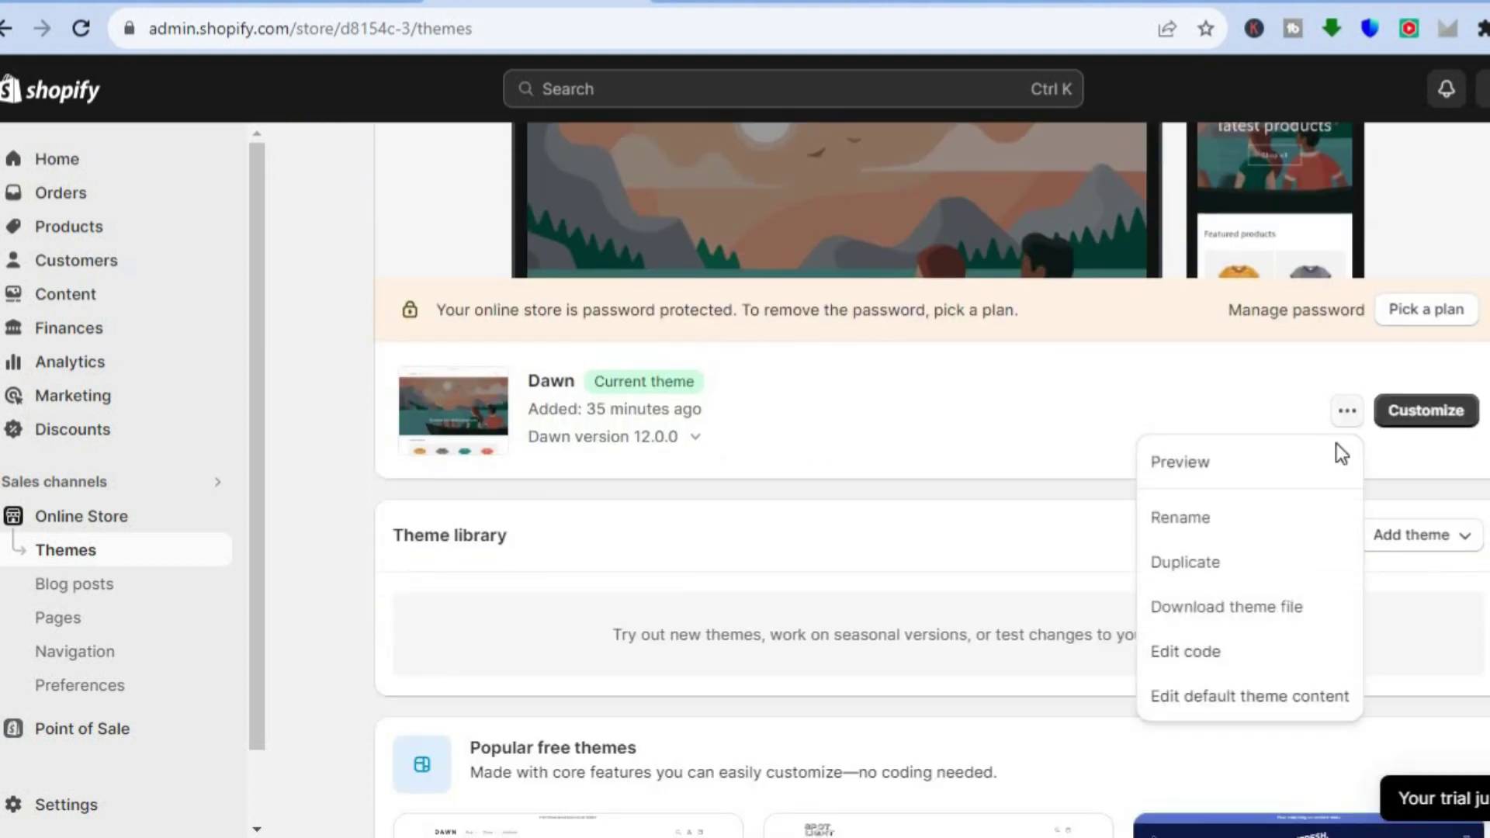
pyautogui.click(1232, 654)
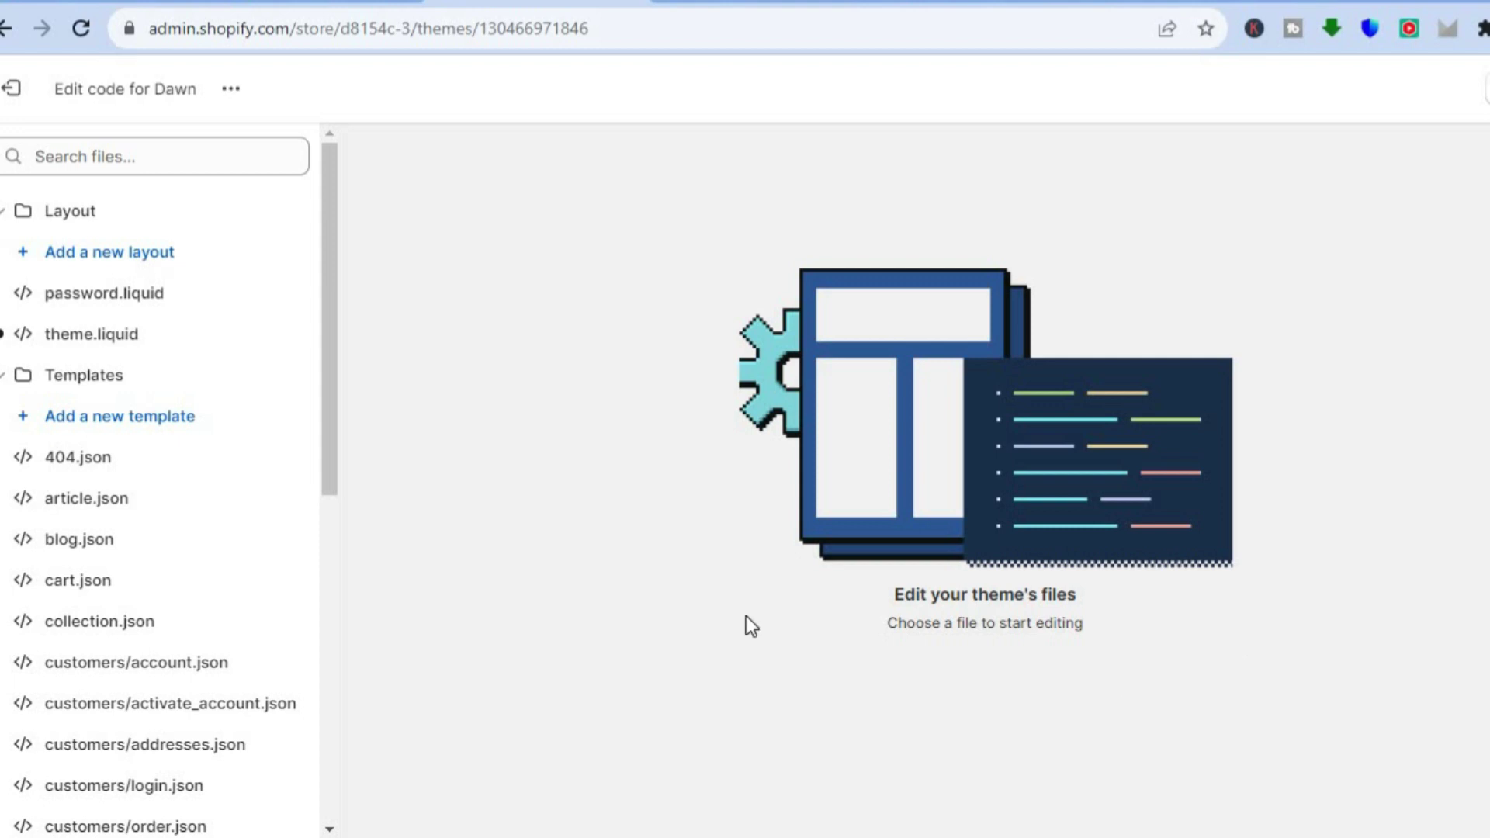
# Step: Open theme.liquid and examine where the Lucky Orange script sits, adding and removing a blank line below the opening head tag
pyautogui.click(134, 347)
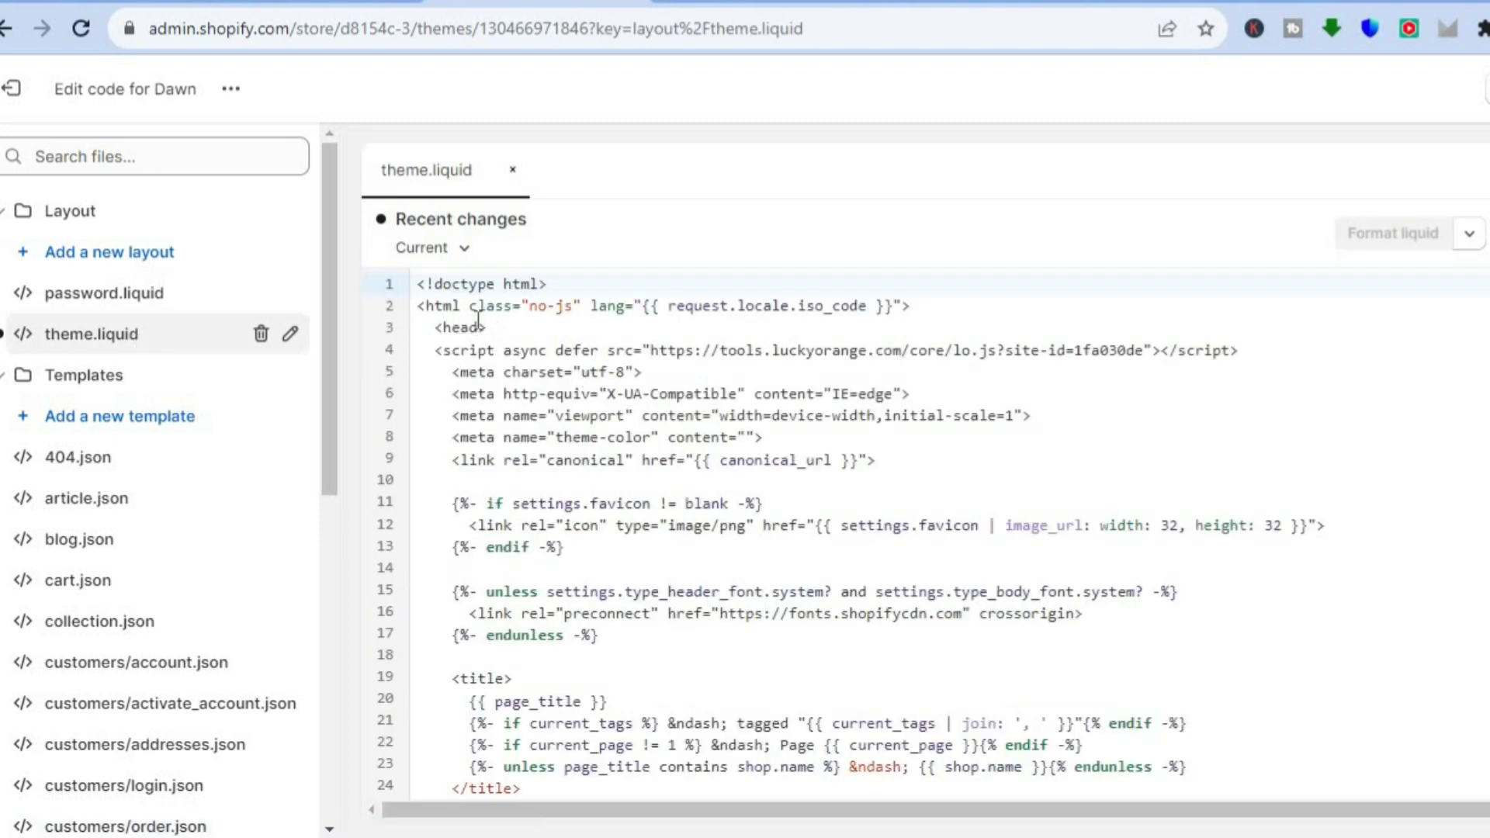
pyautogui.click(497, 331)
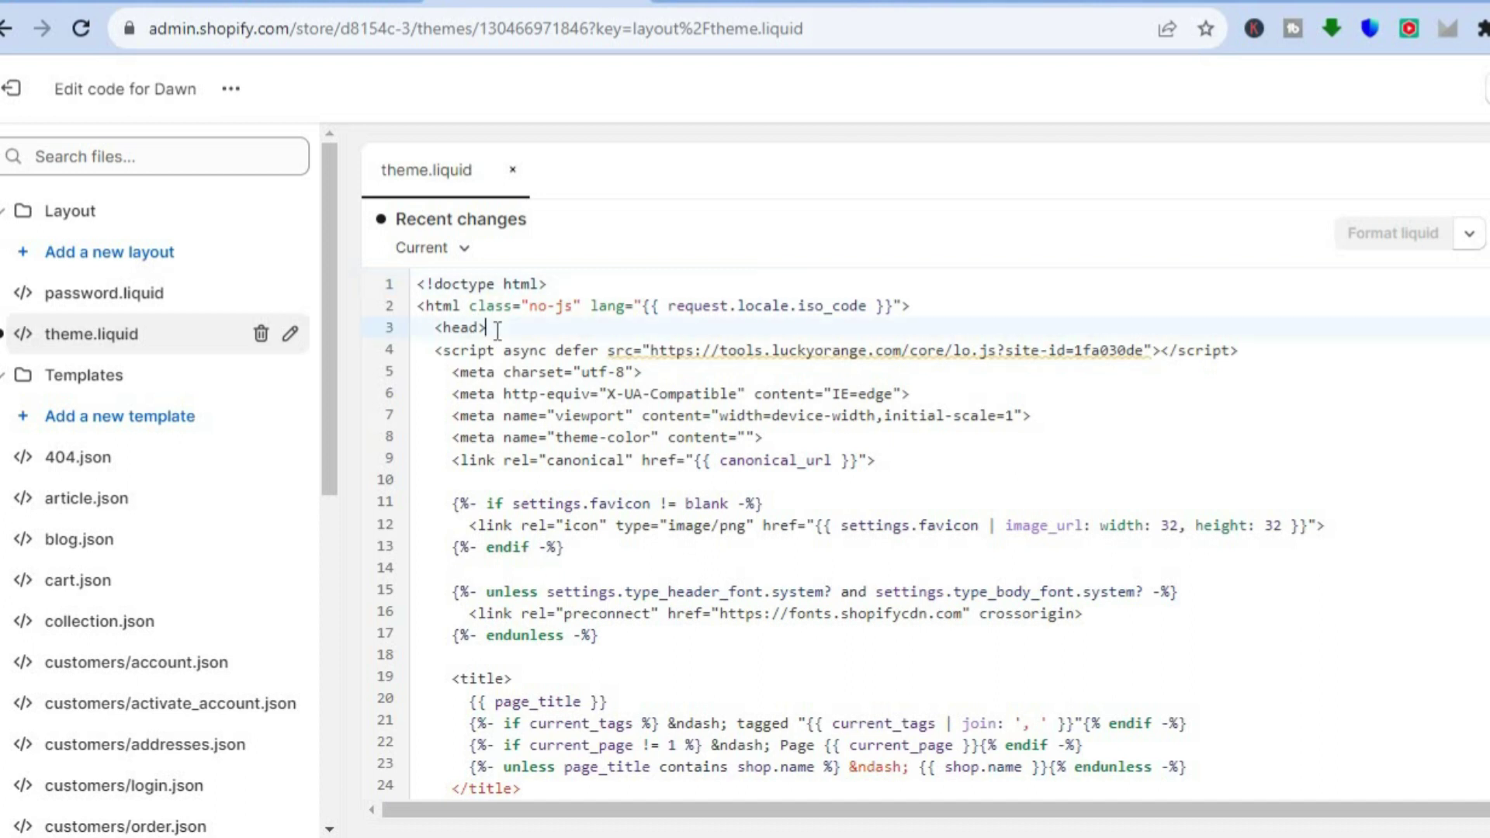
pyautogui.press('Return')
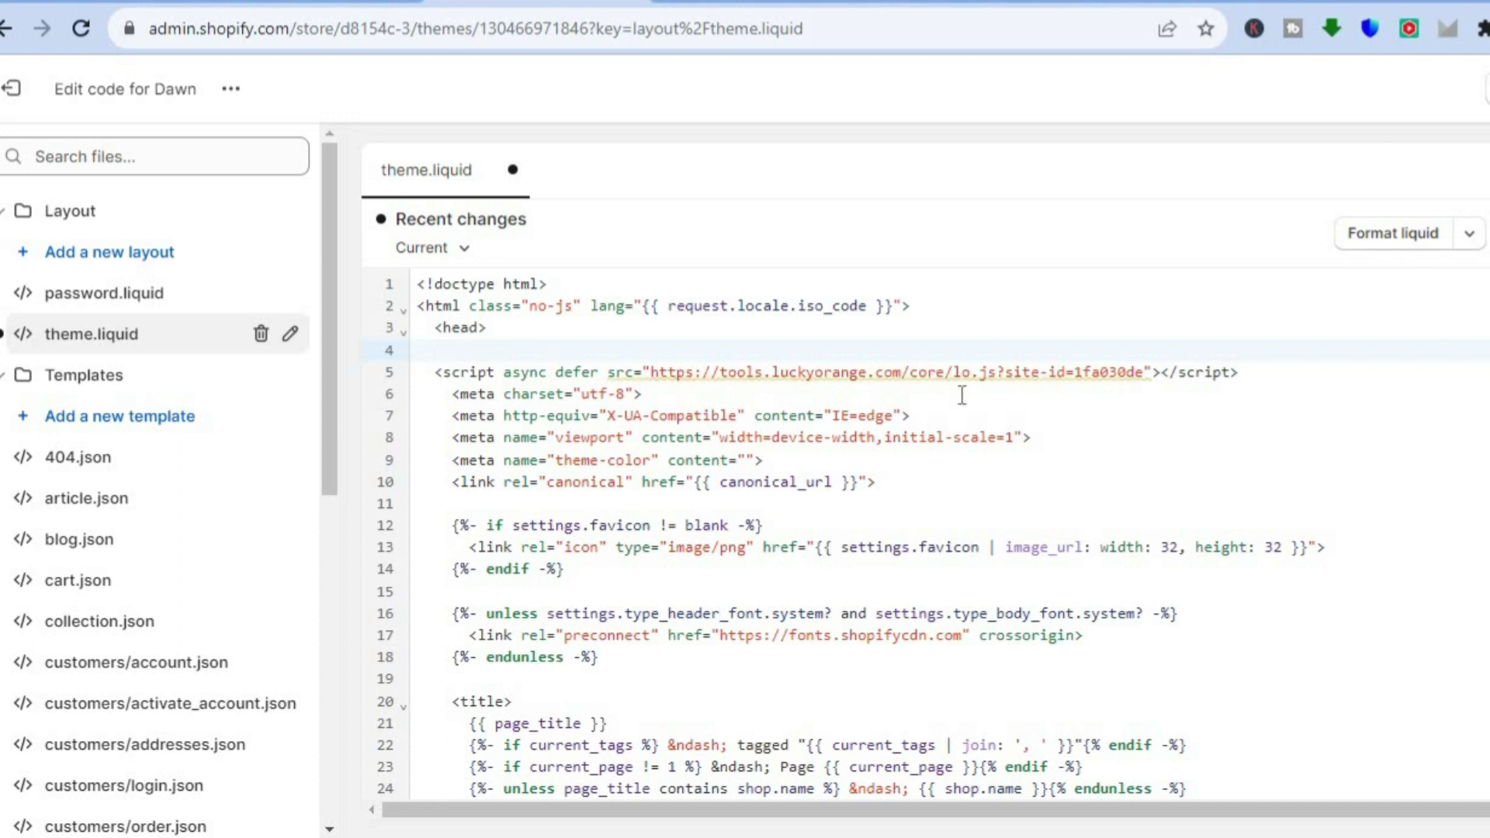
pyautogui.moveTo(1251, 372); pyautogui.dragTo(590, 371)
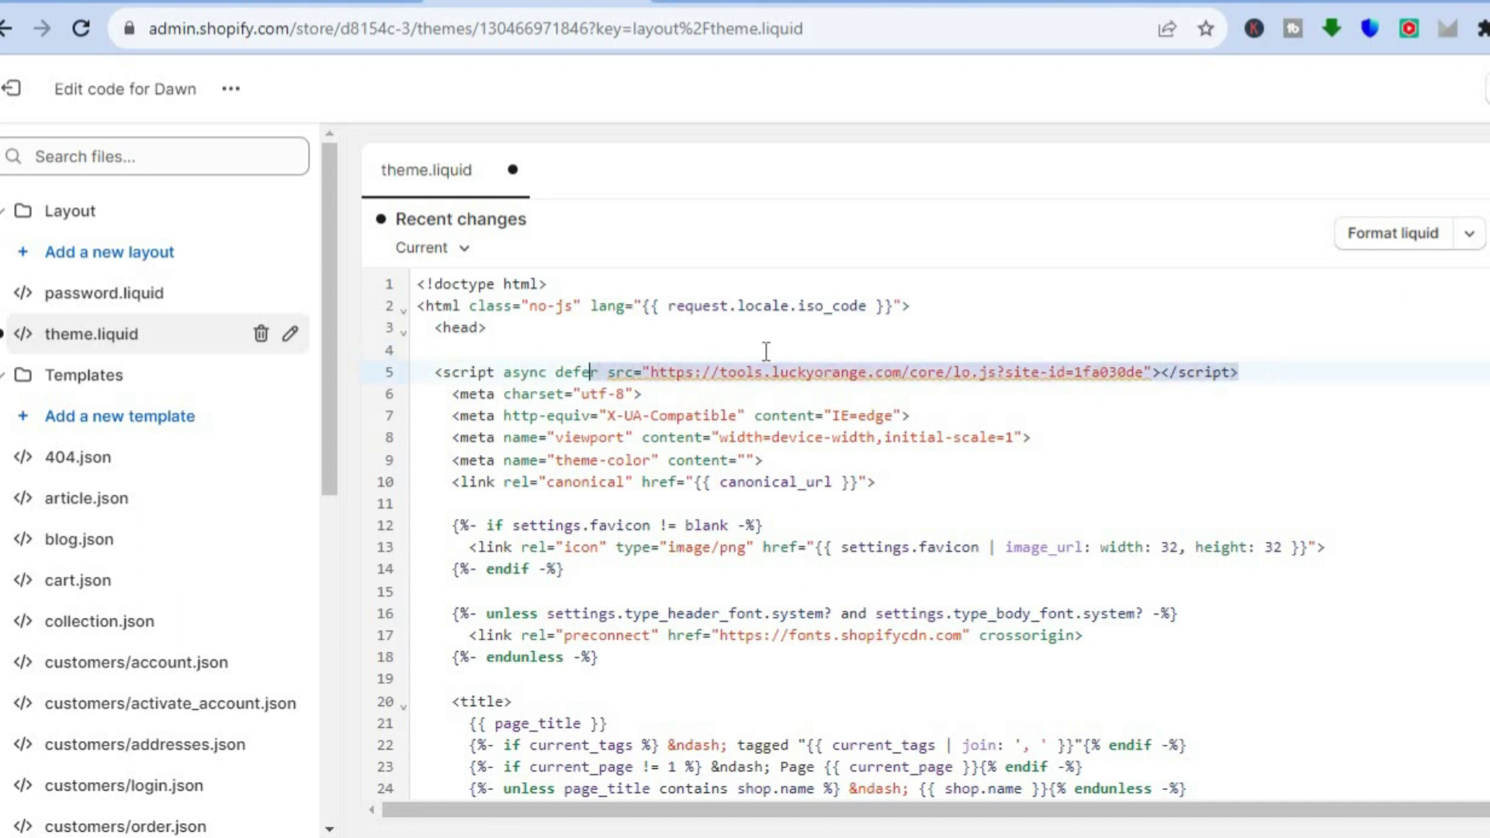
pyautogui.click(578, 350)
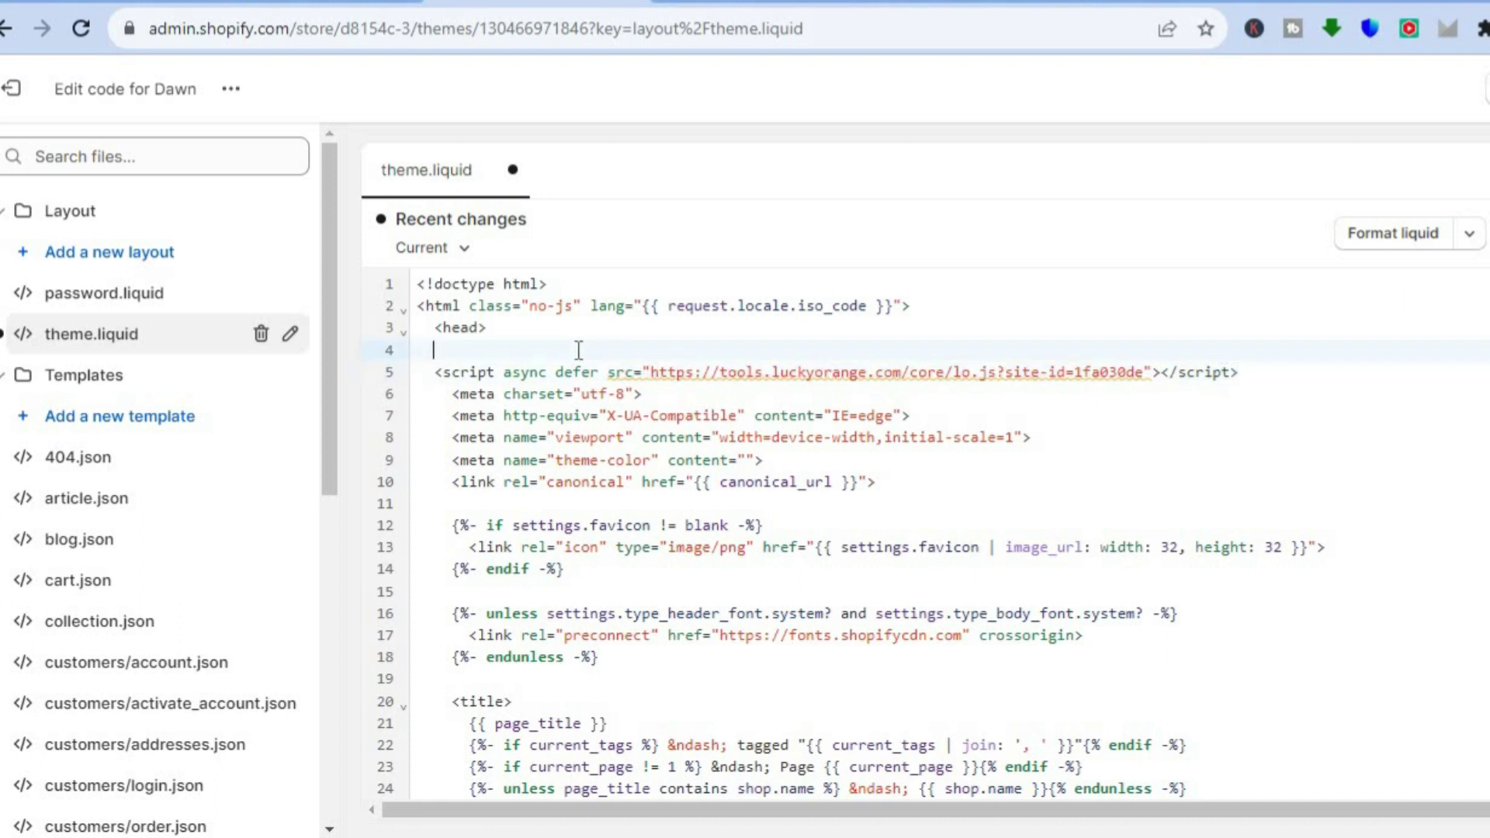
pyautogui.press('BackSpace')
pyautogui.write('\\')
pyautogui.press('BackSpace')
pyautogui.press('BackSpace')
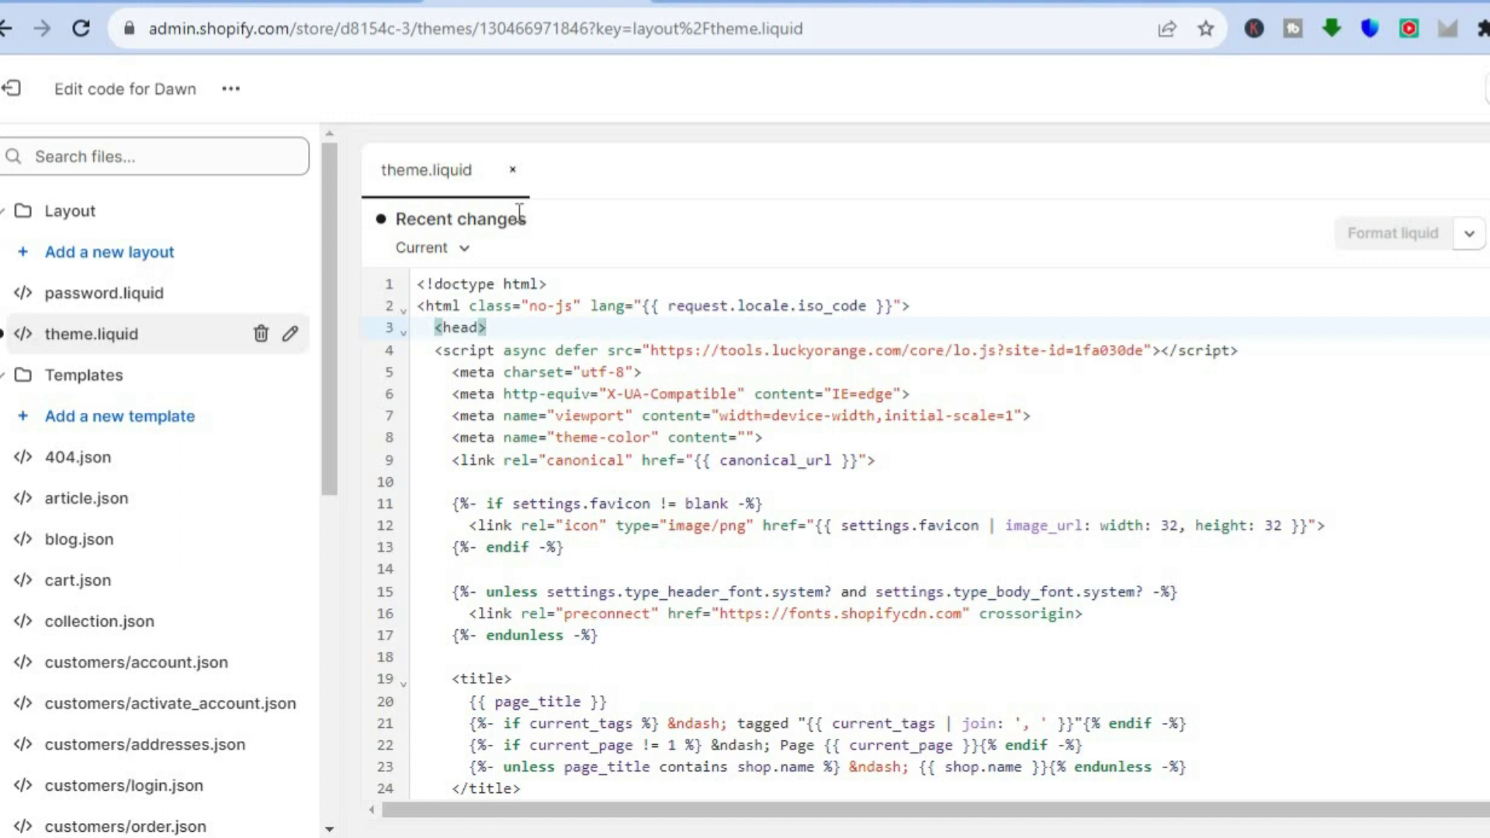
# Step: Switch to Lucky Orange and verify the tracking code installation from the account overview
pyautogui.click(298, 3)
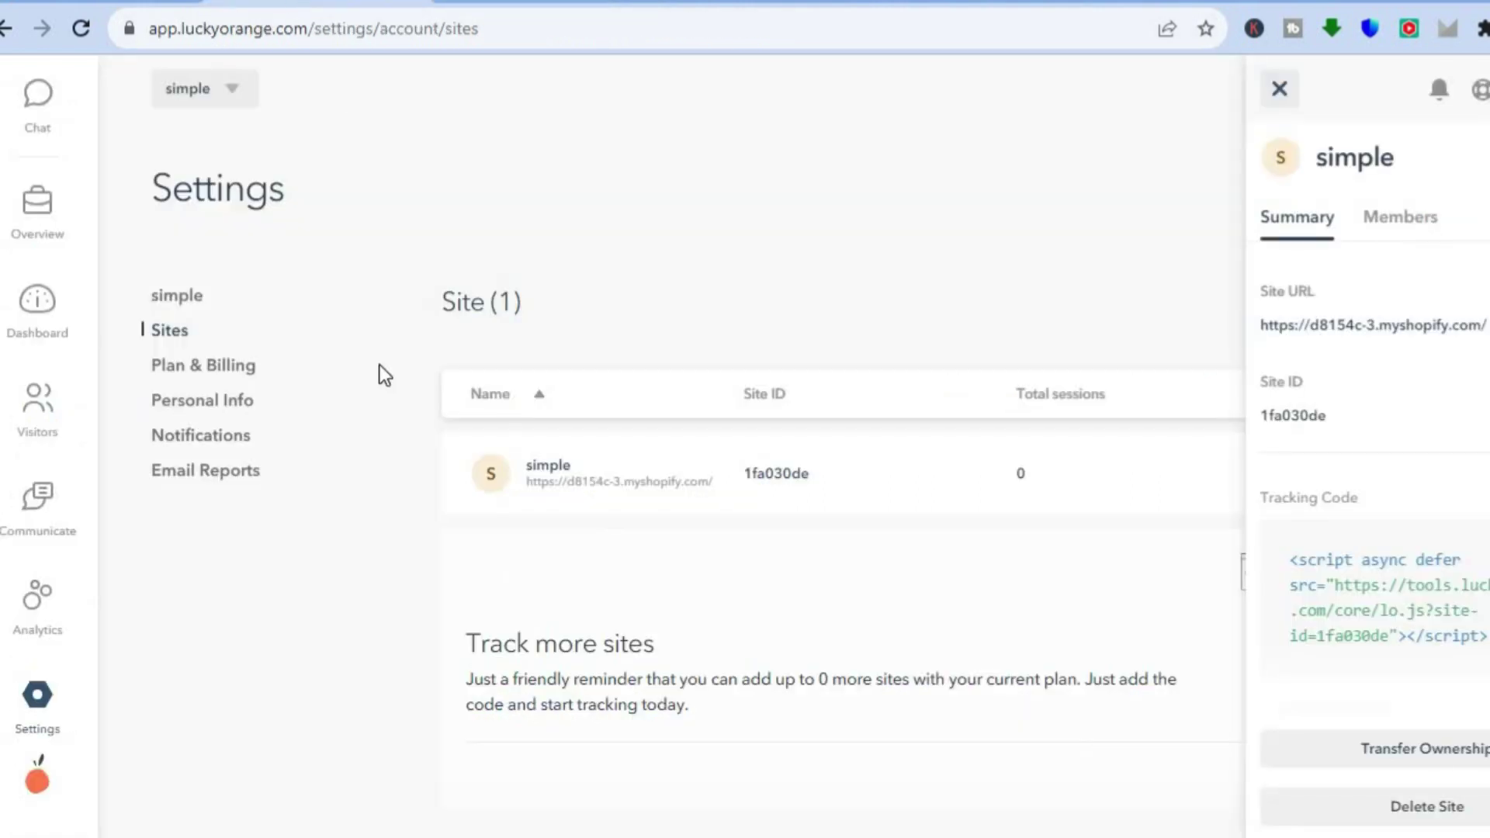
pyautogui.click(36, 200)
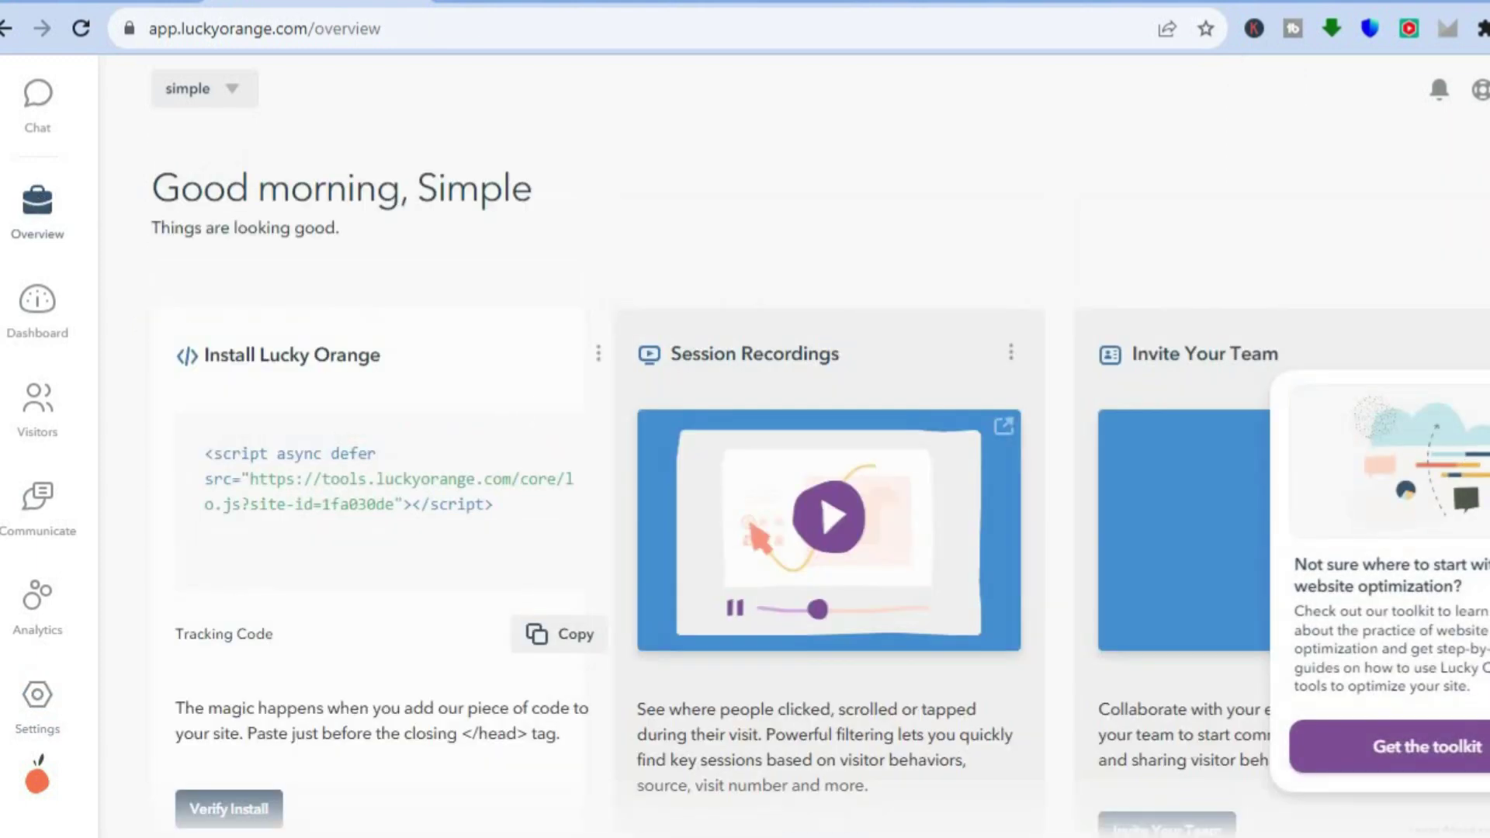
pyautogui.scroll(-3, 249, 583)
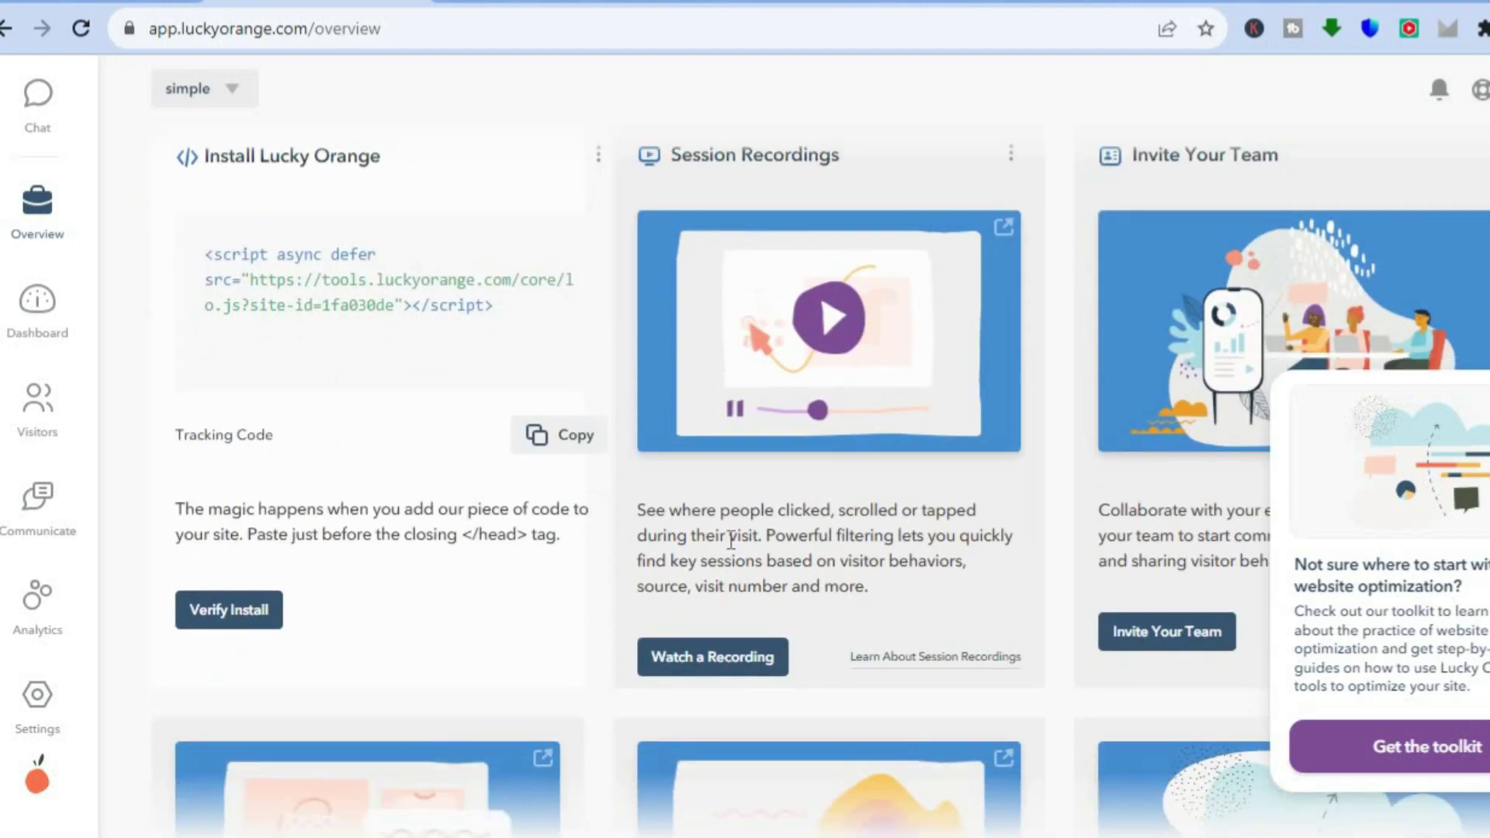
pyautogui.click(228, 609)
# Step: Start a new Like or Dislike survey from the overview and name it "test"
pyautogui.scroll(-6, 820, 481)
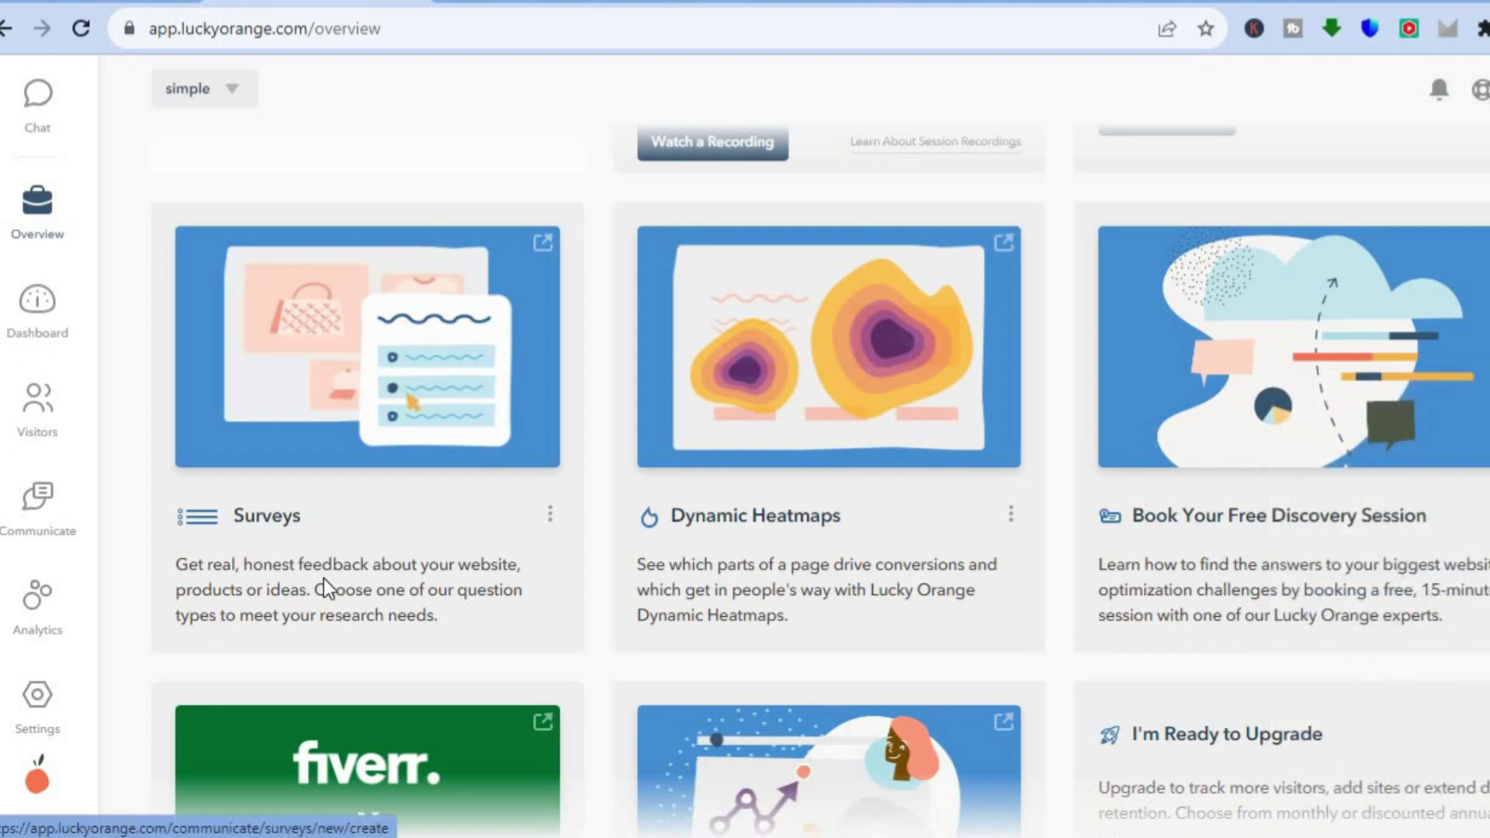
pyautogui.click(258, 517)
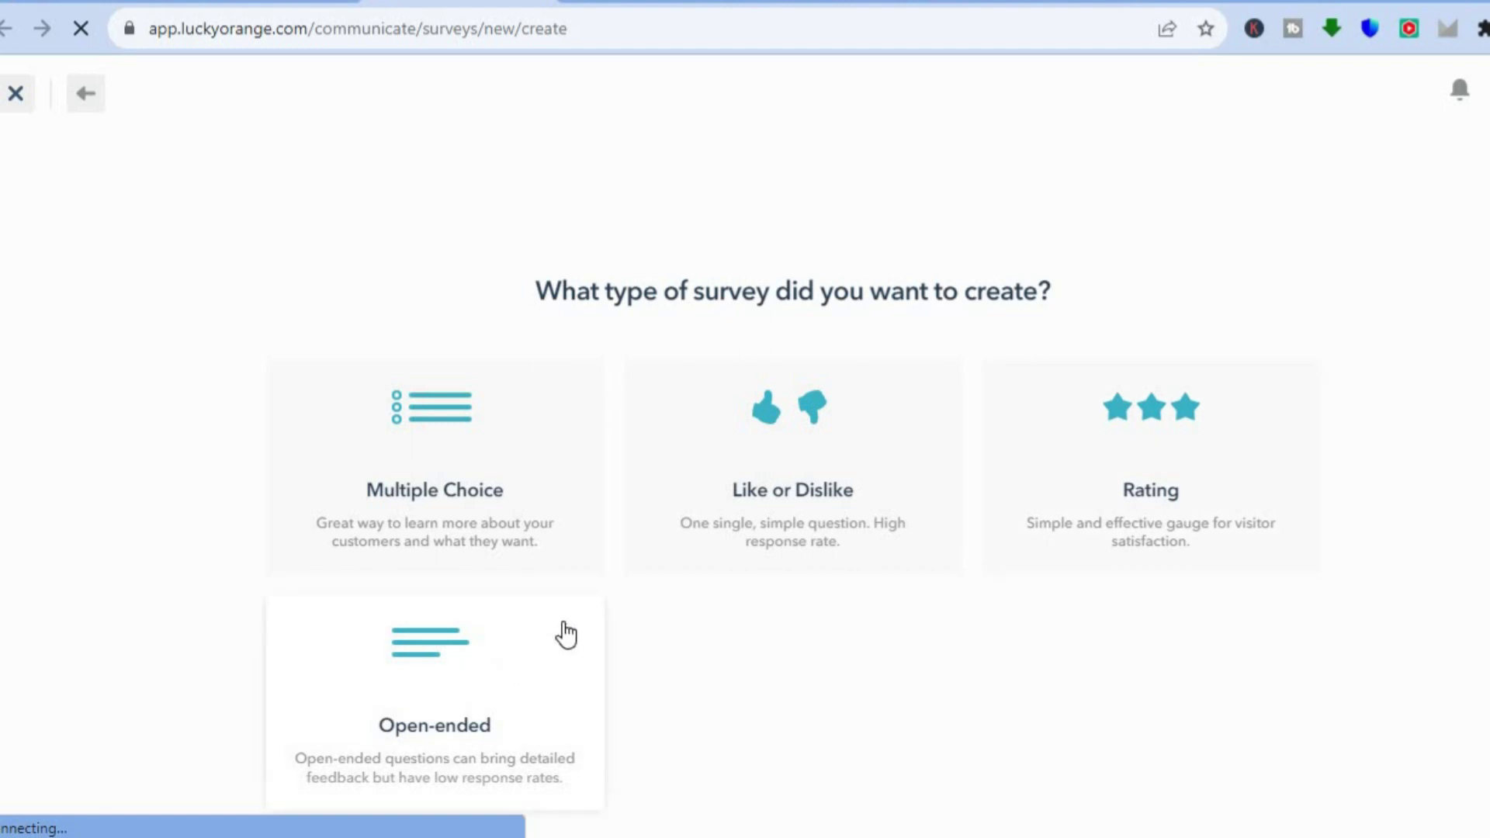
pyautogui.click(802, 508)
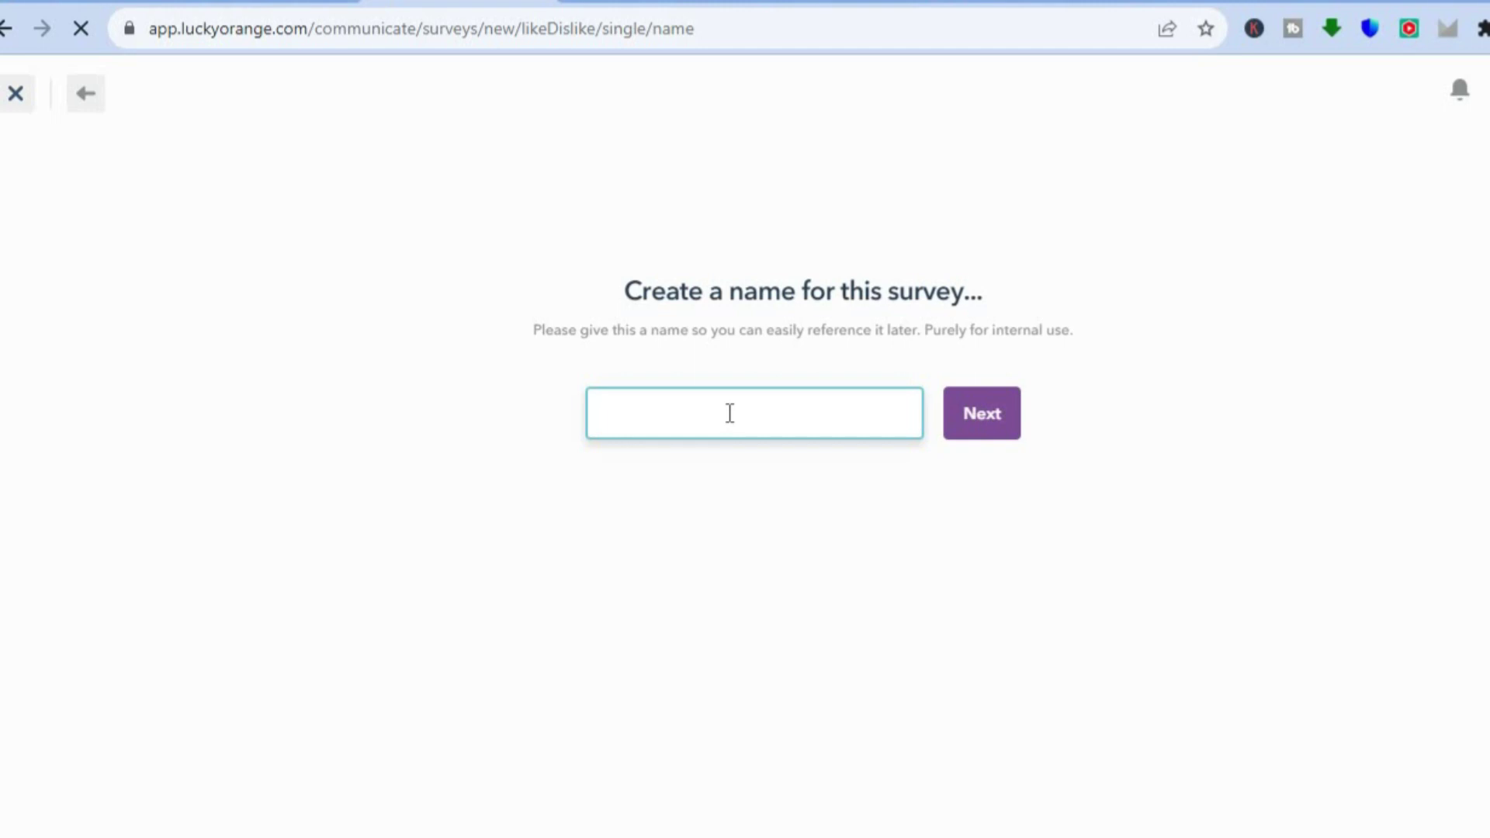
pyautogui.write('test')
pyautogui.click(994, 423)
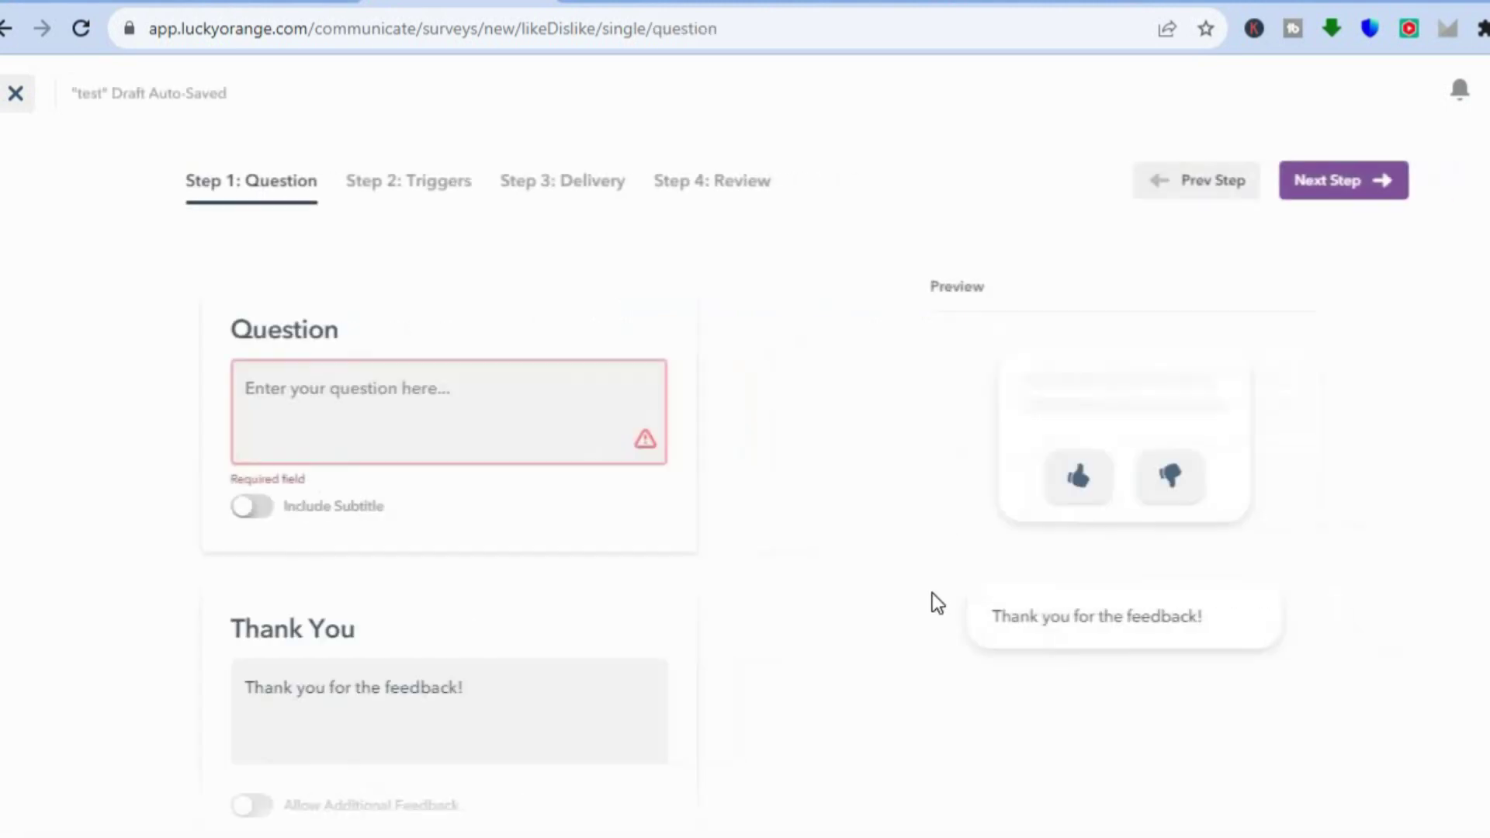
# Step: Set the survey question to "How was your visit?", keep the default thank-you message and proceed to the triggers
pyautogui.click(367, 406)
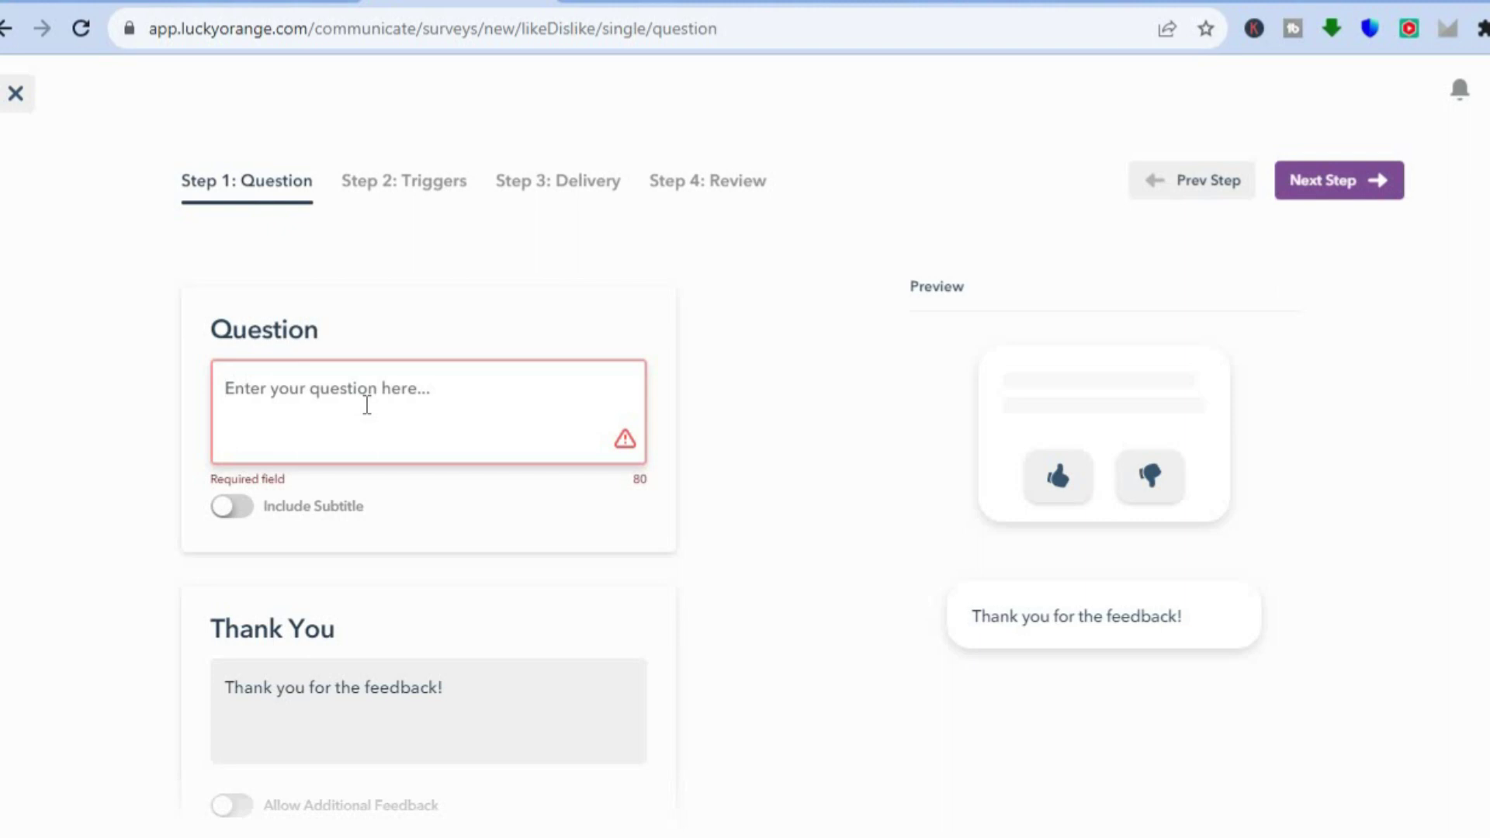
pyautogui.write('How i')
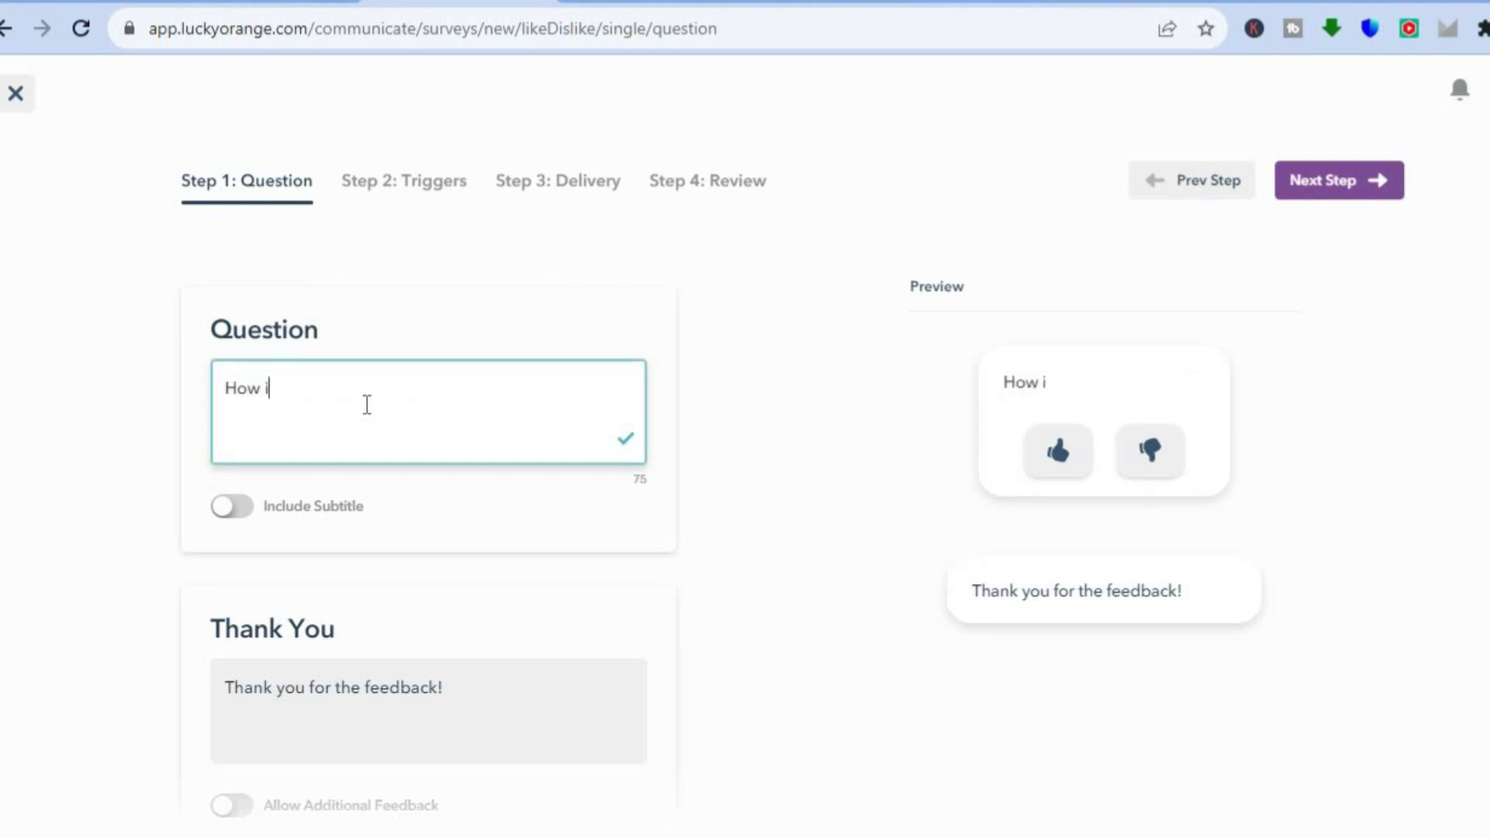
pyautogui.press('BackSpace')
pyautogui.write('was yo')
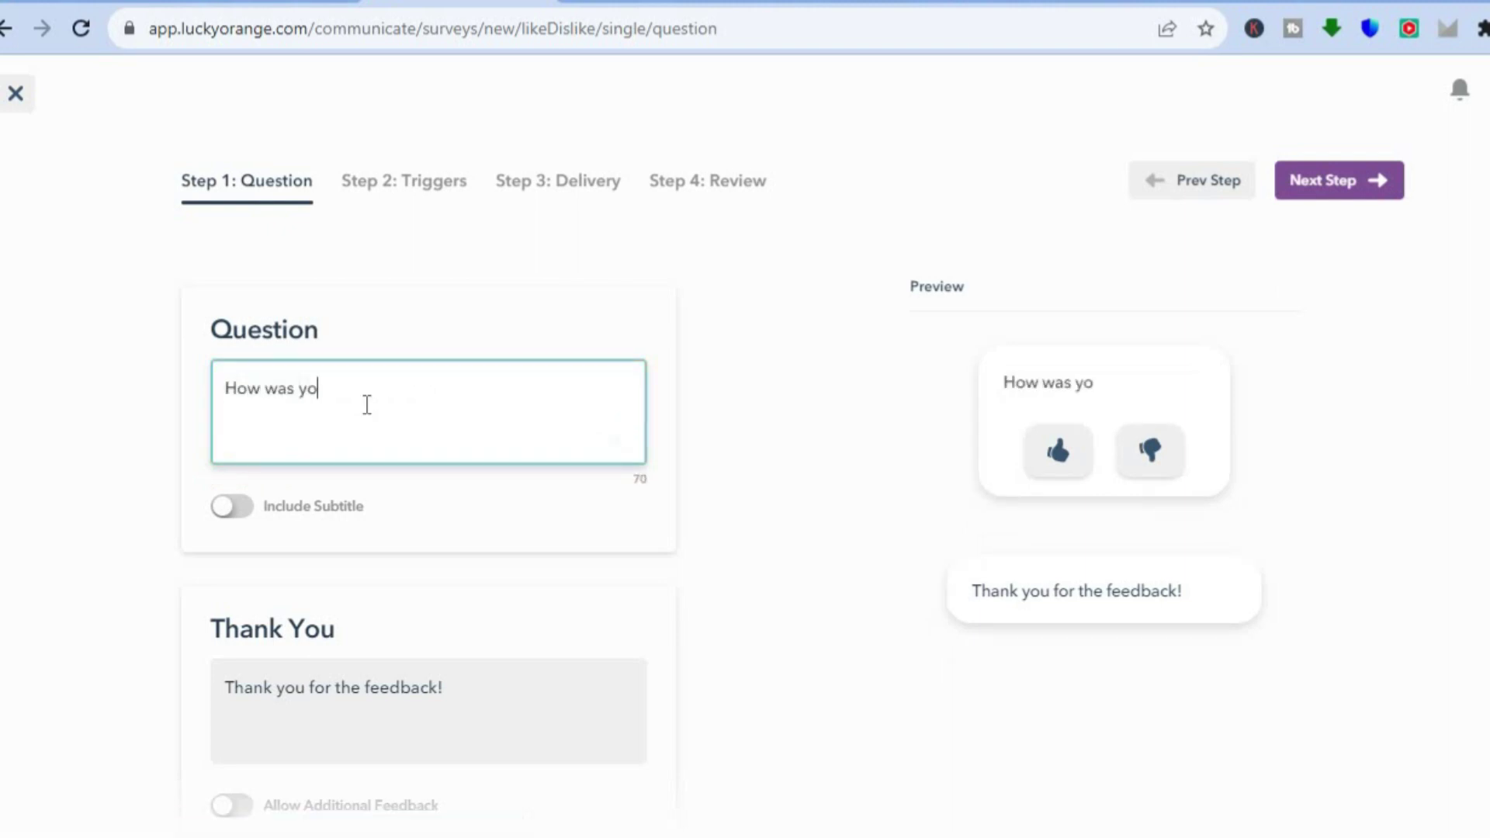
pyautogui.write('ur visit?')
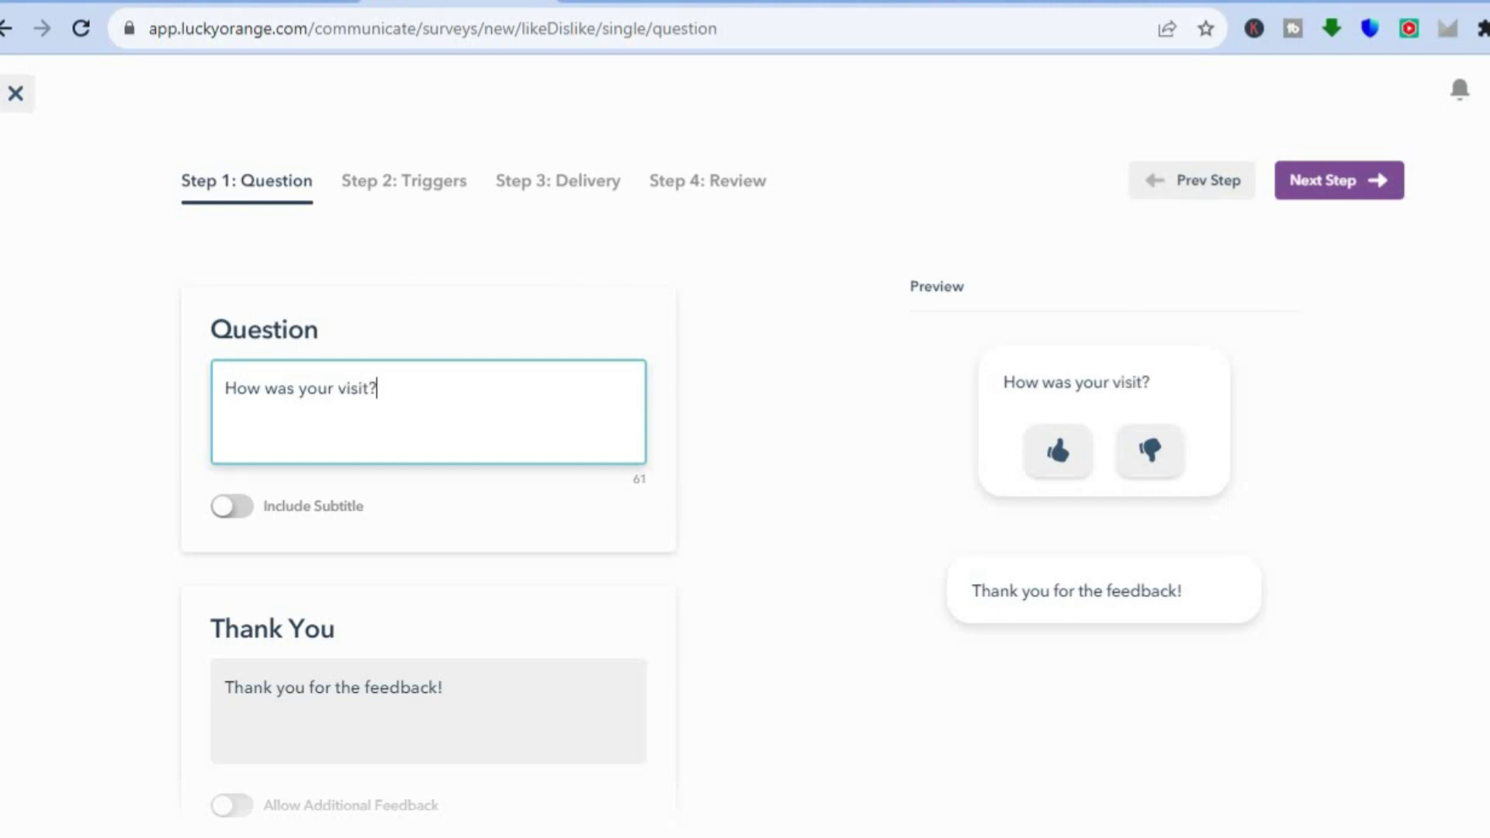
pyautogui.scroll(-2, 1138, 422)
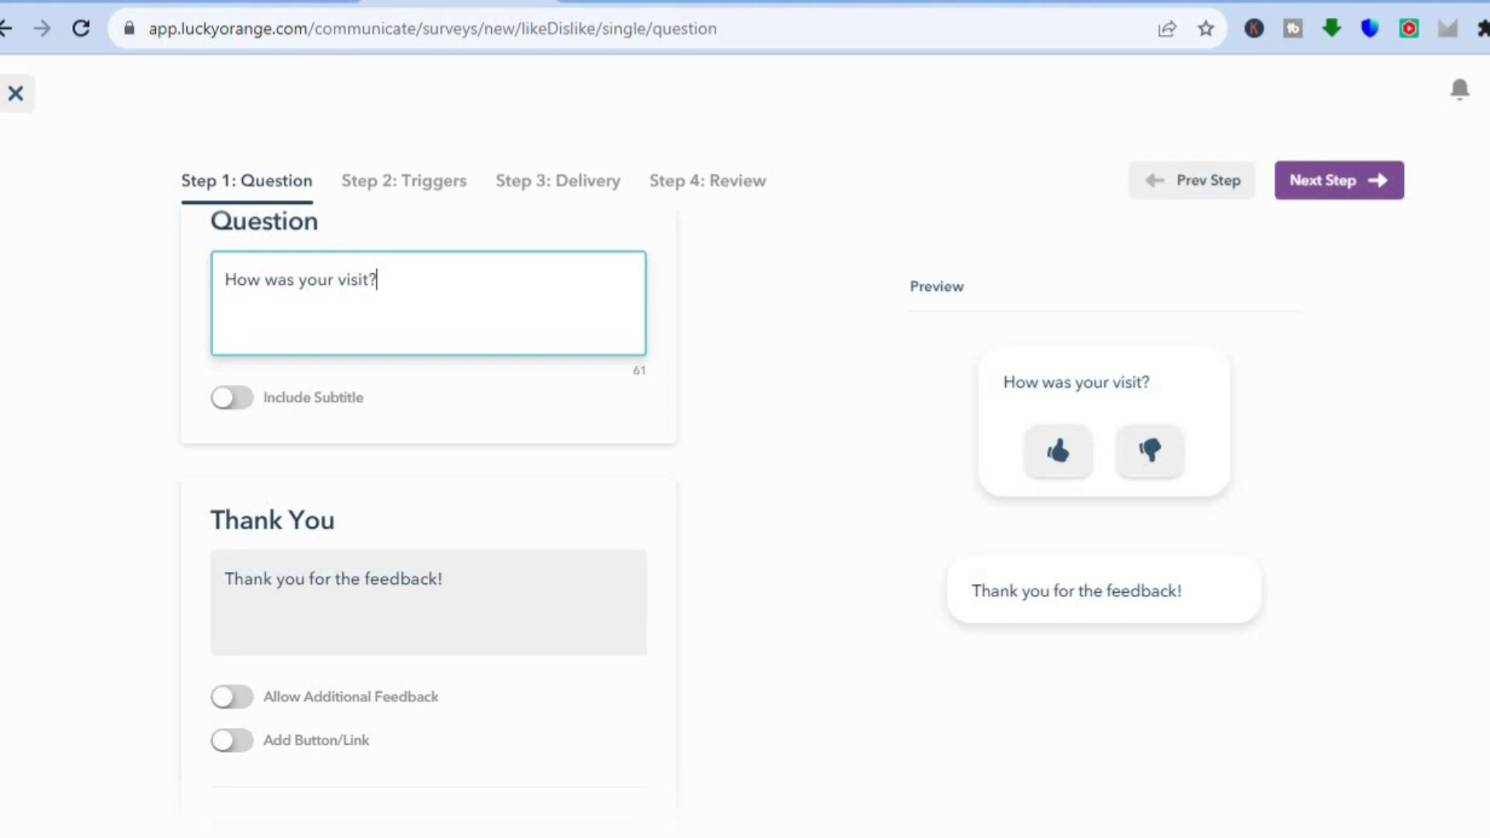
pyautogui.click(1349, 184)
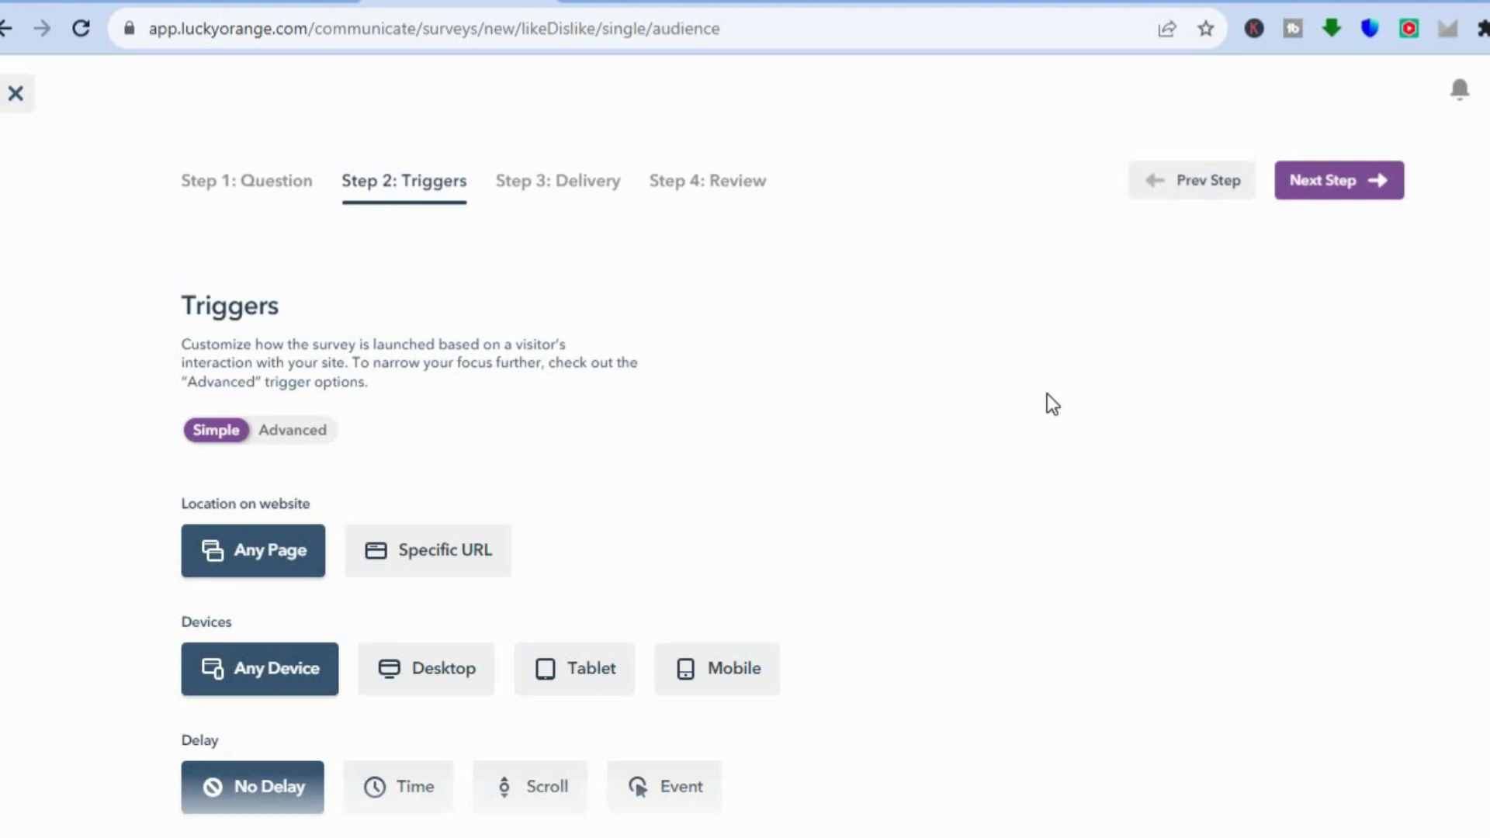
# Step: Launch the survey with the default triggers of any page, any device and no delay, and an ongoing duration
pyautogui.scroll(-1, 479, 536)
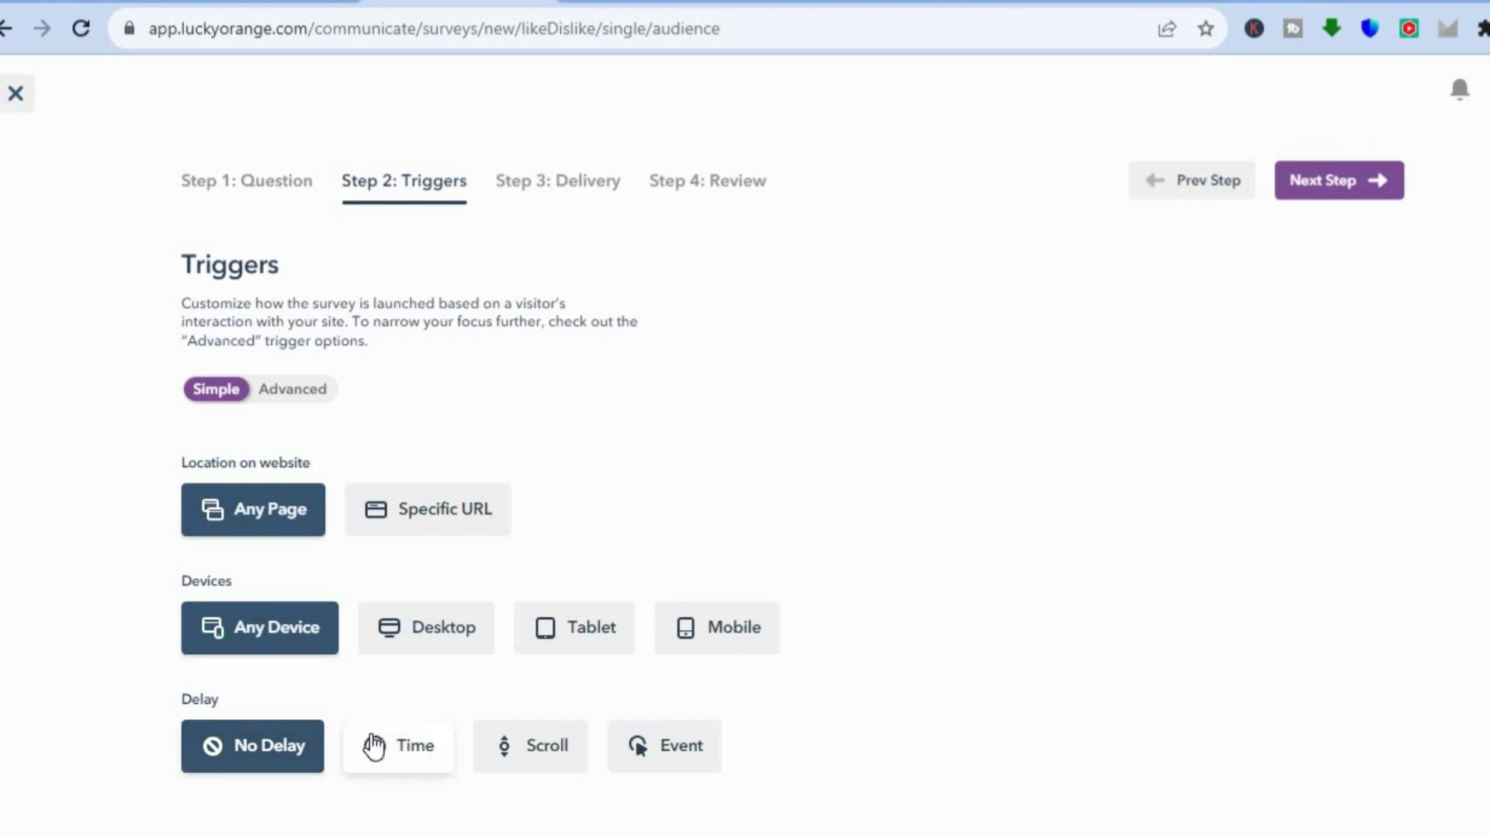
pyautogui.click(1372, 181)
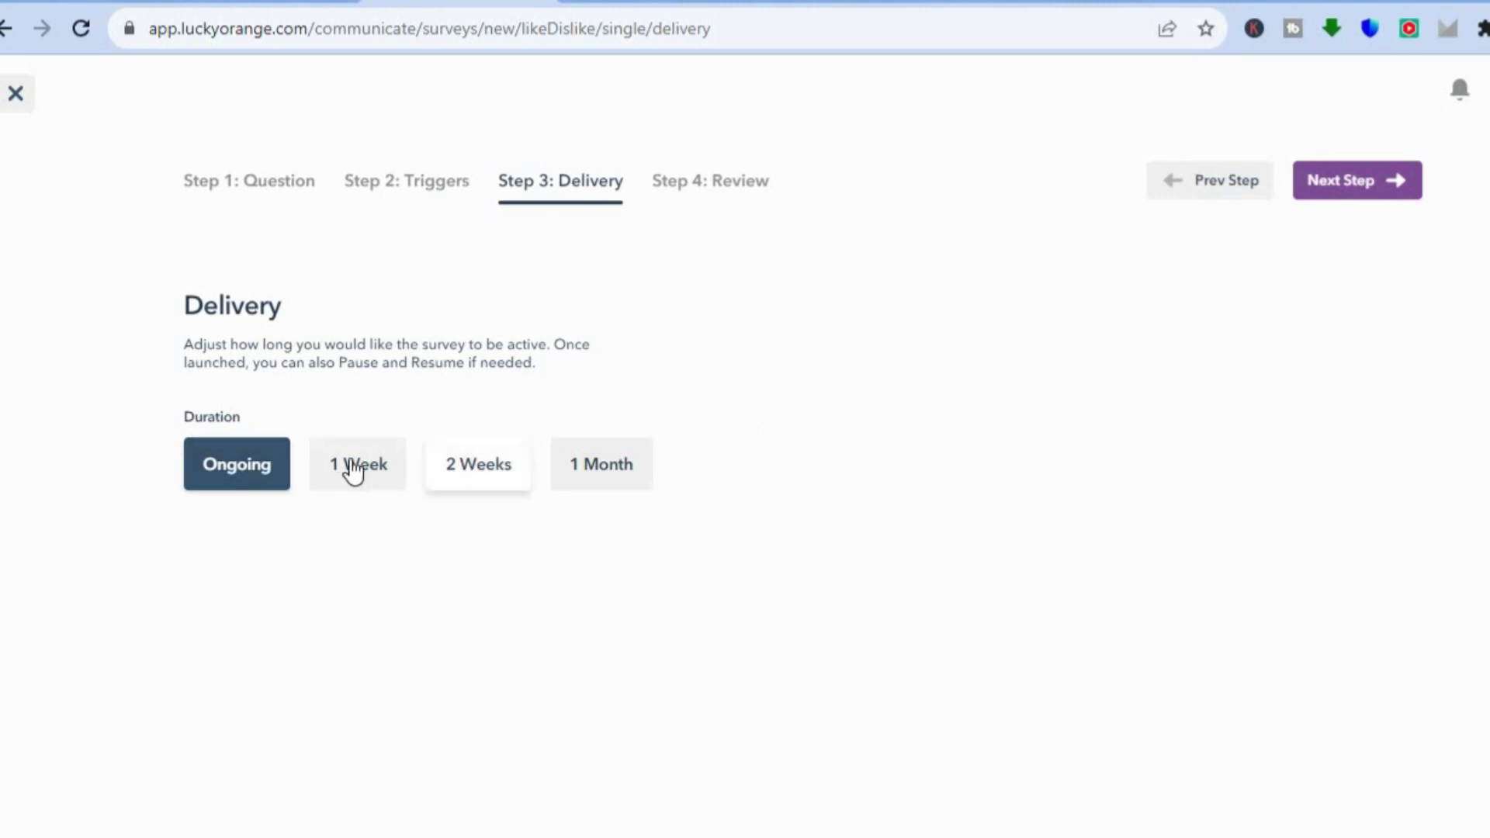
pyautogui.click(1349, 184)
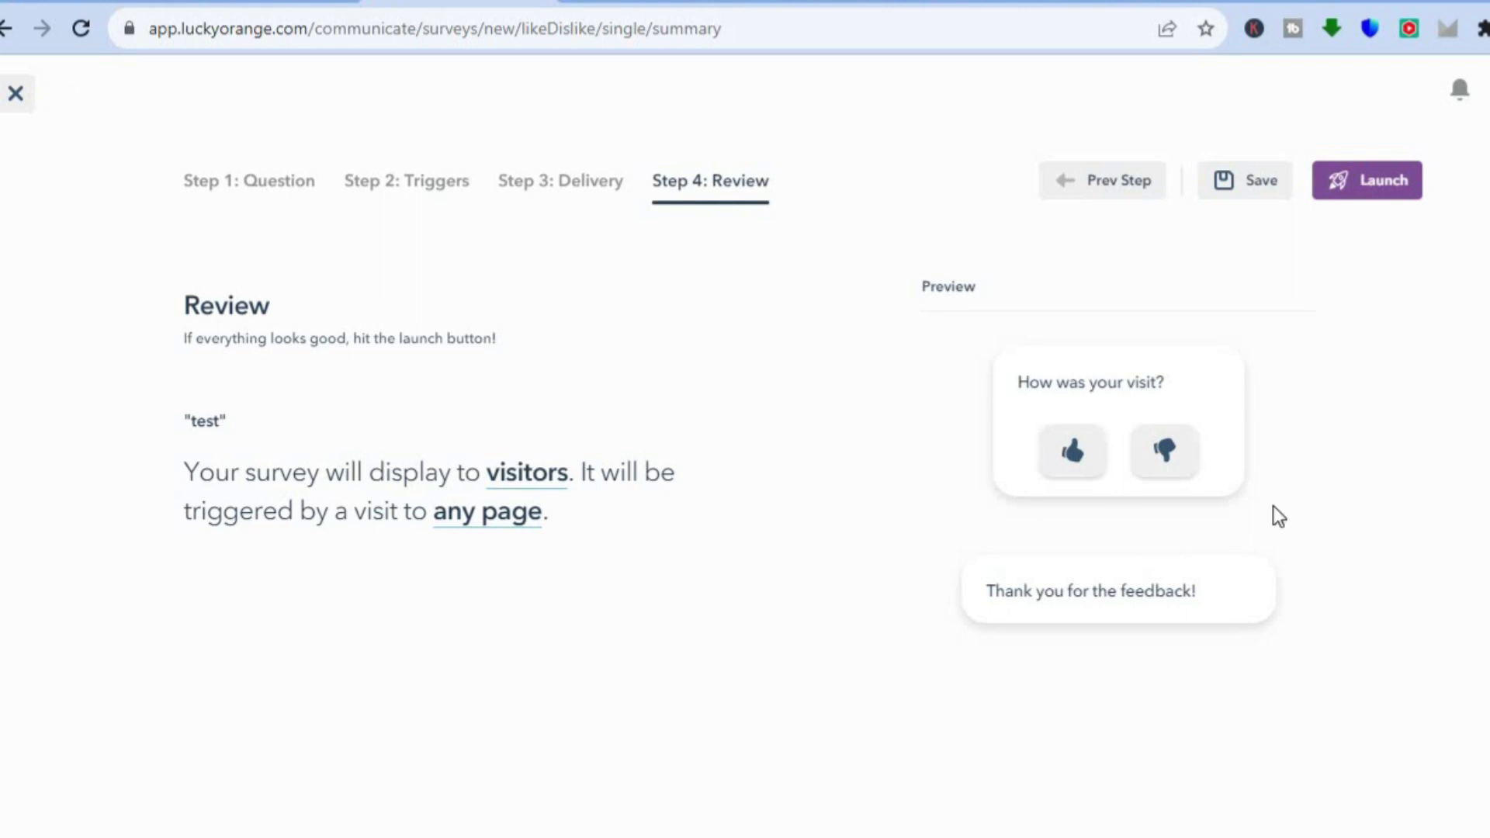
pyautogui.click(1367, 181)
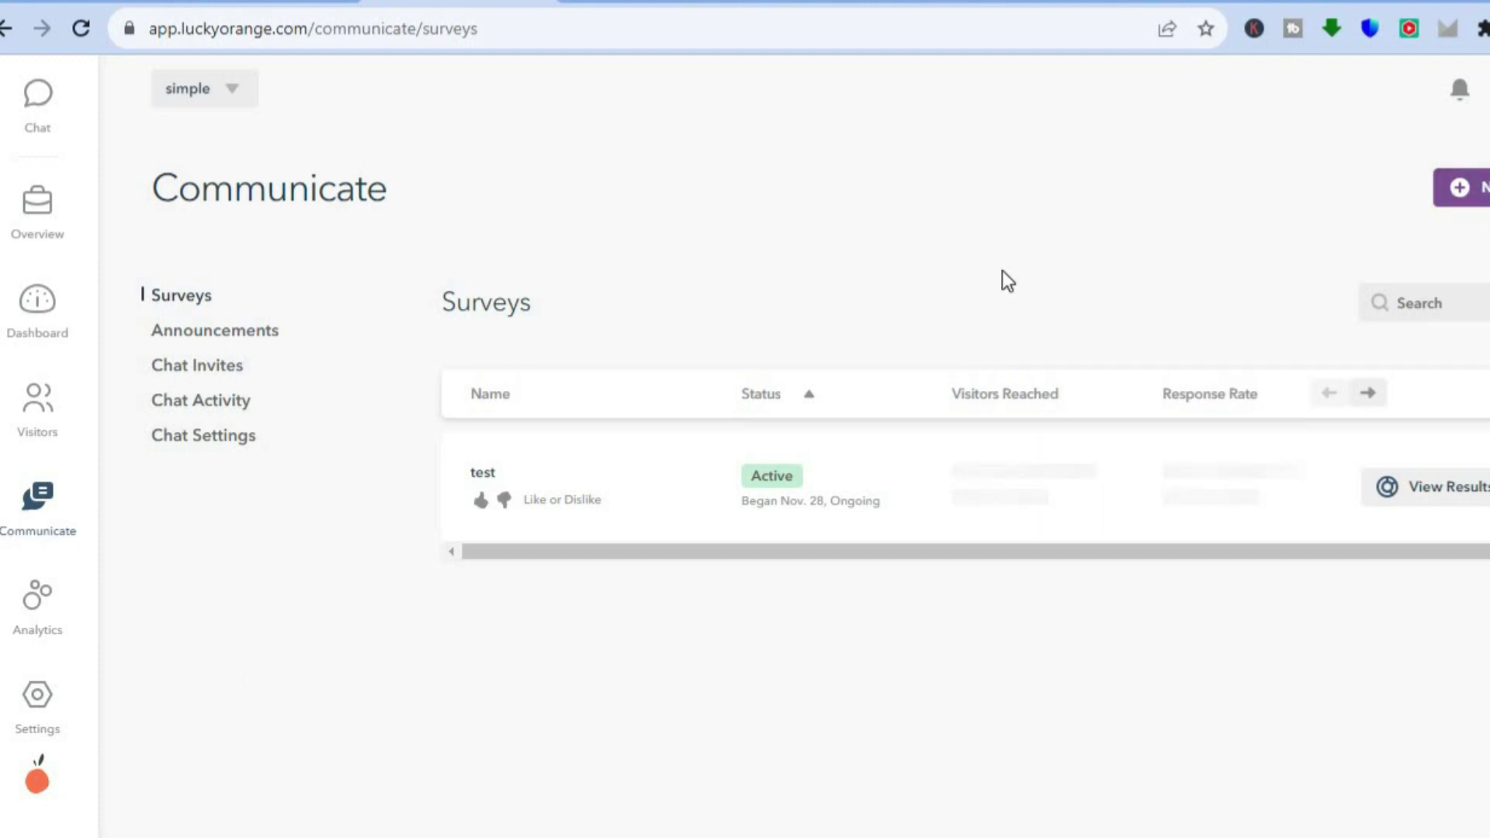
# Step: Check which announcement types are offered for a new announcement, and leave without creating one
pyautogui.click(268, 339)
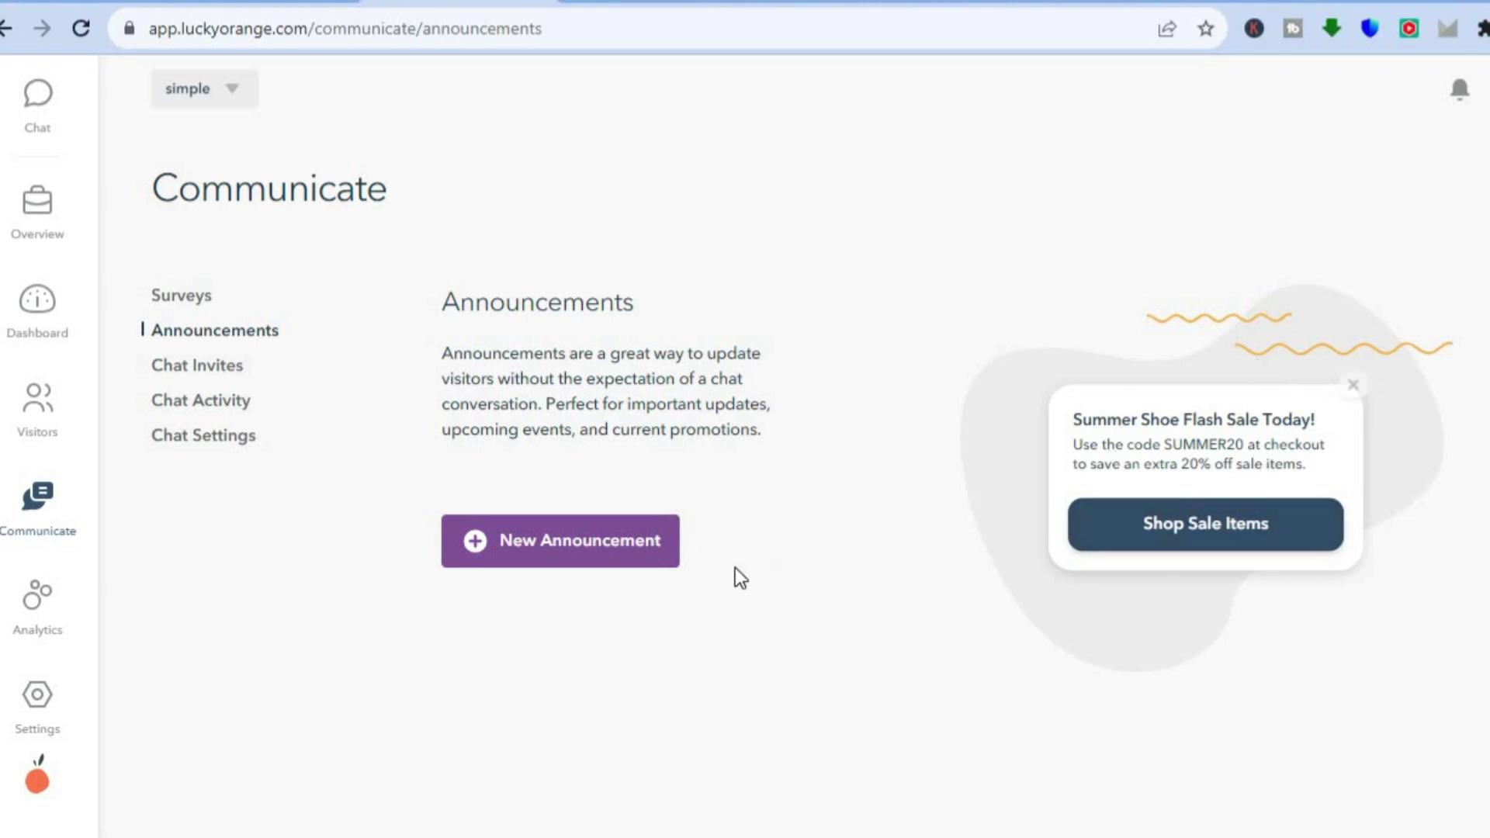
pyautogui.click(606, 569)
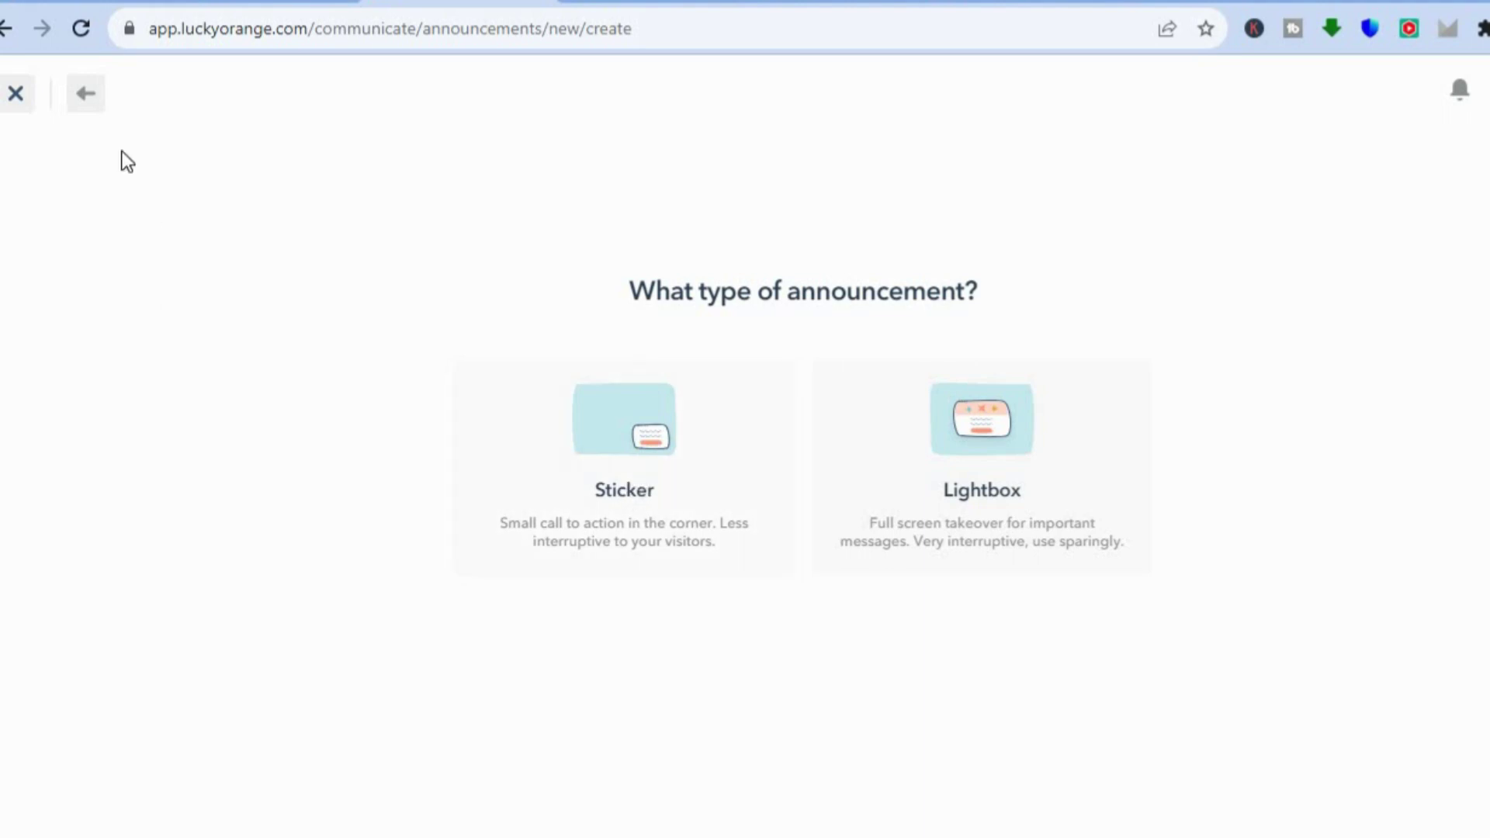
pyautogui.click(91, 99)
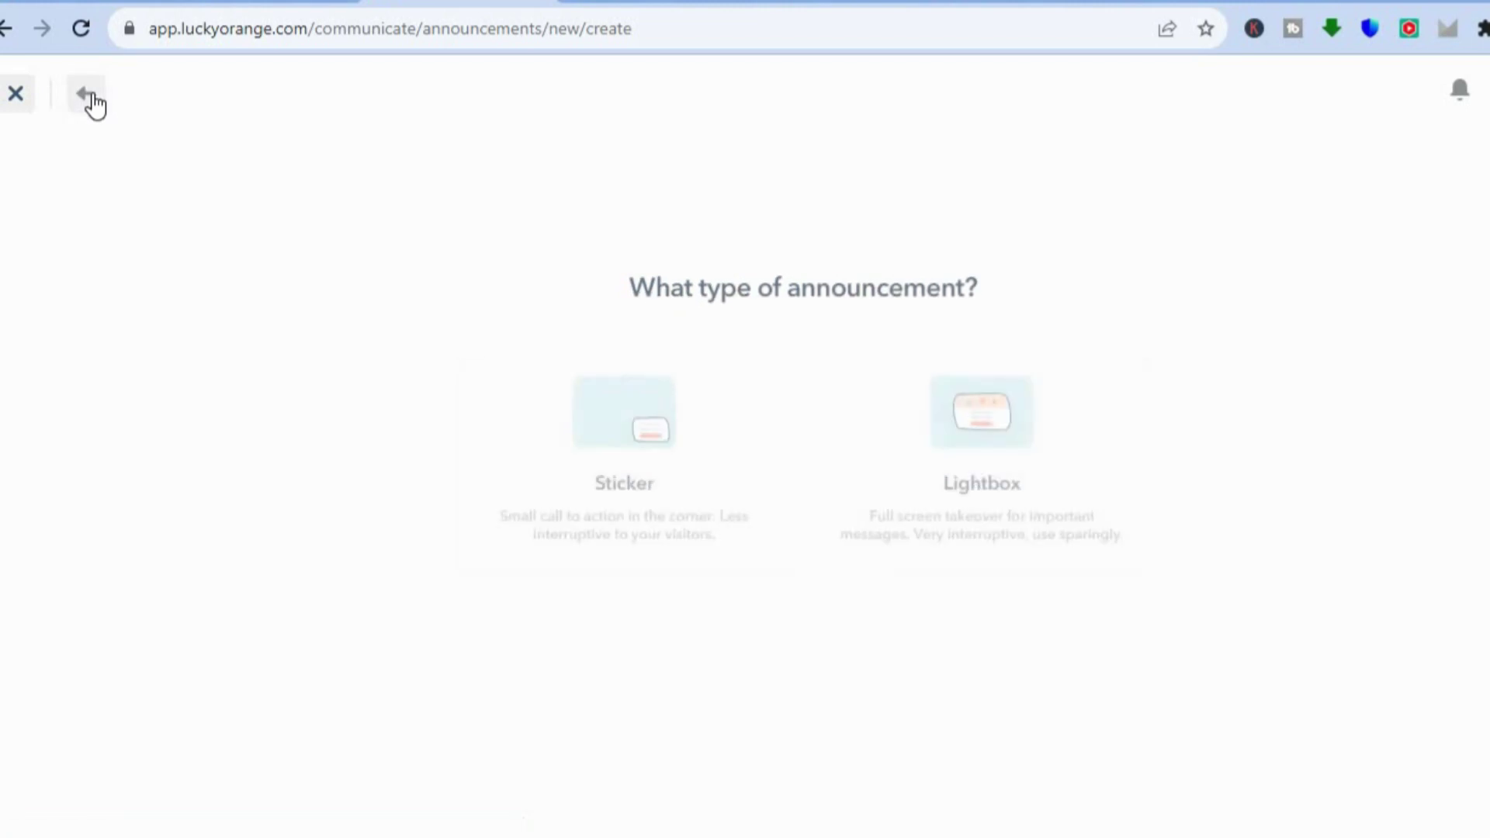
pyautogui.click(13, 95)
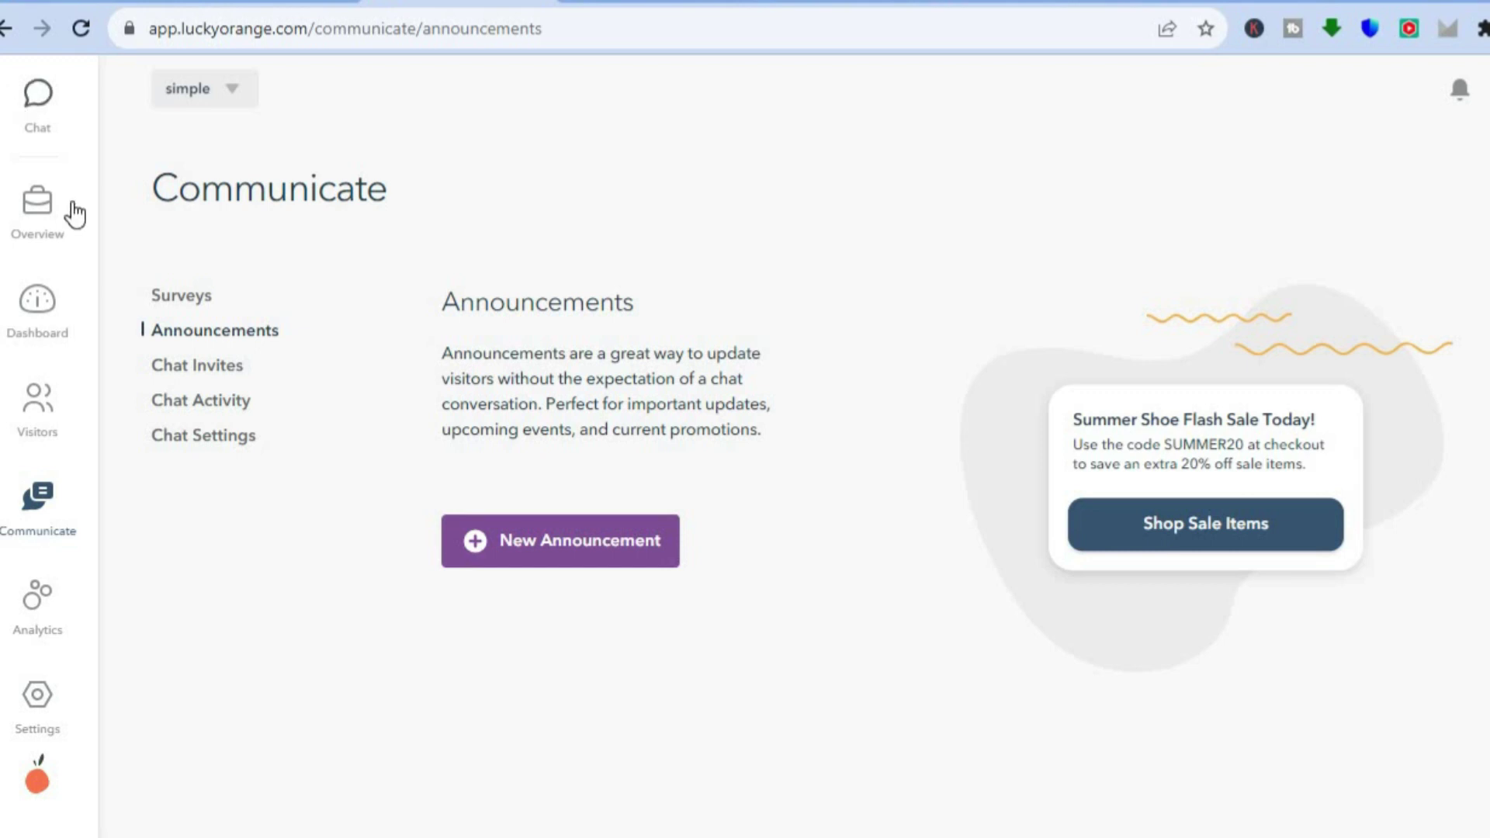
# Step: Return to the account overview and open the Dynamic Heatmaps feature from its card
pyautogui.click(41, 225)
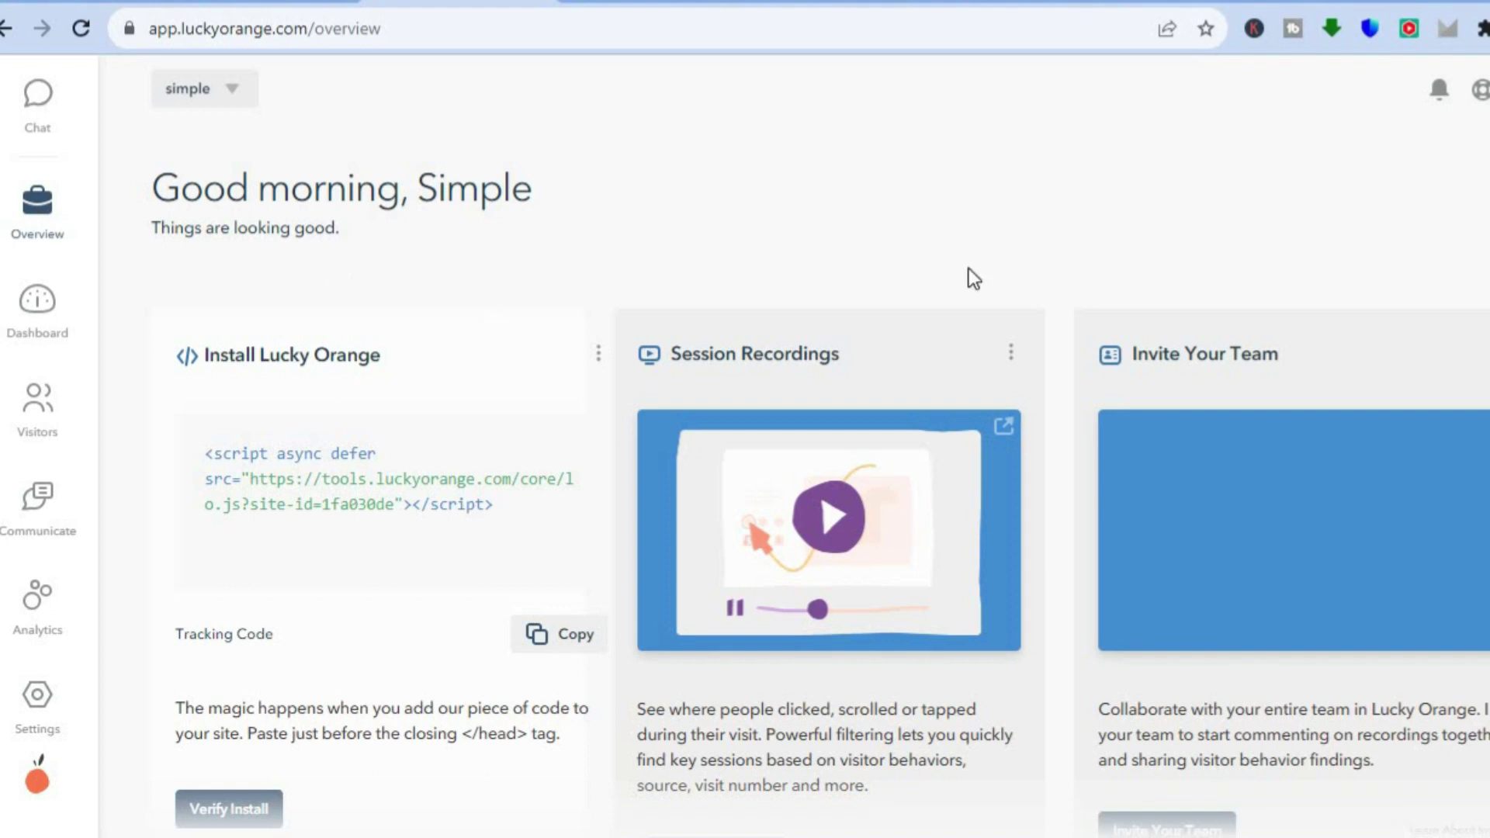
pyautogui.scroll(-7, 820, 487)
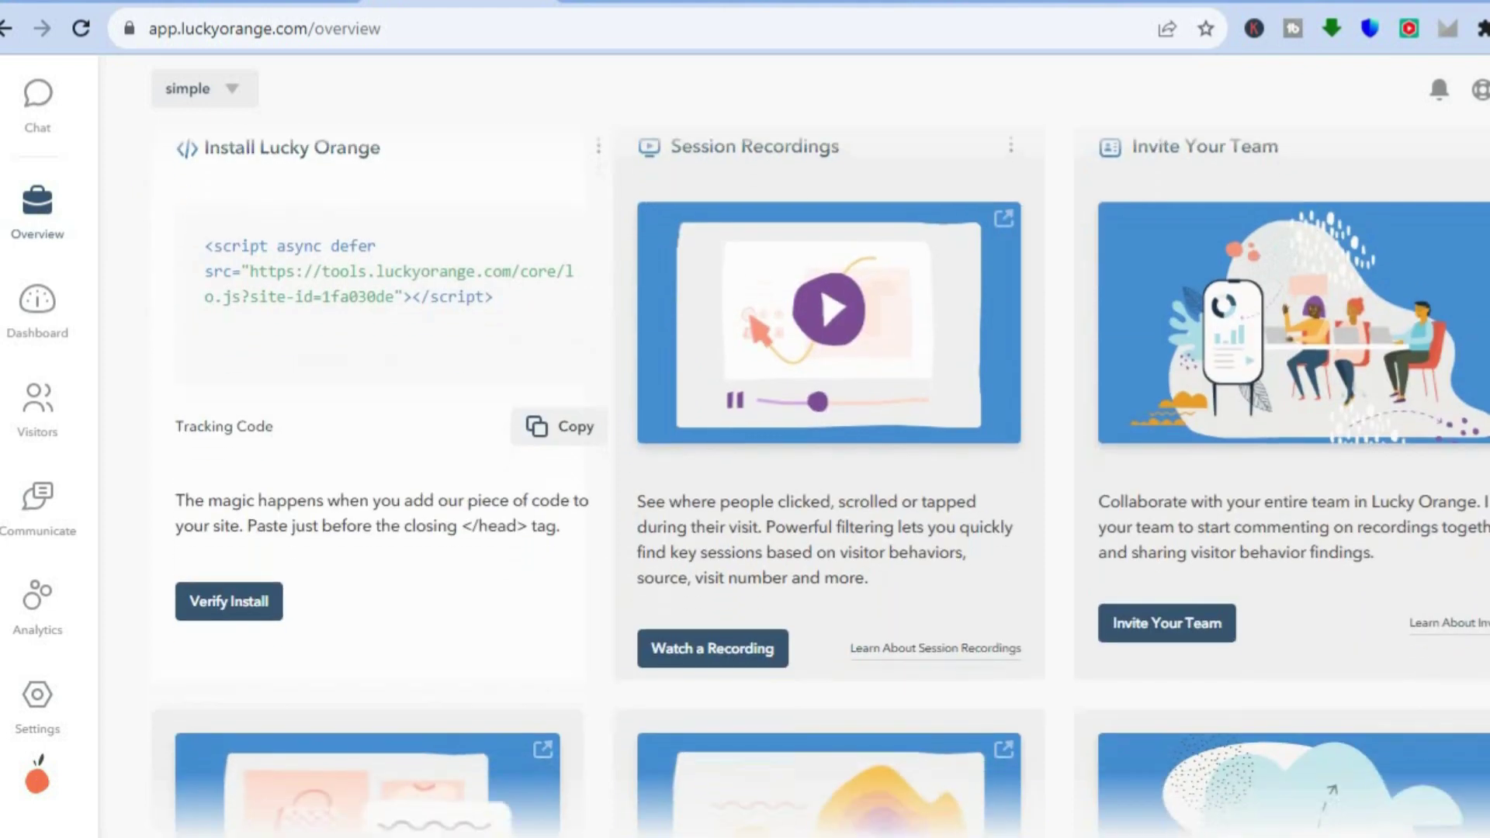
pyautogui.scroll(-3, 821, 481)
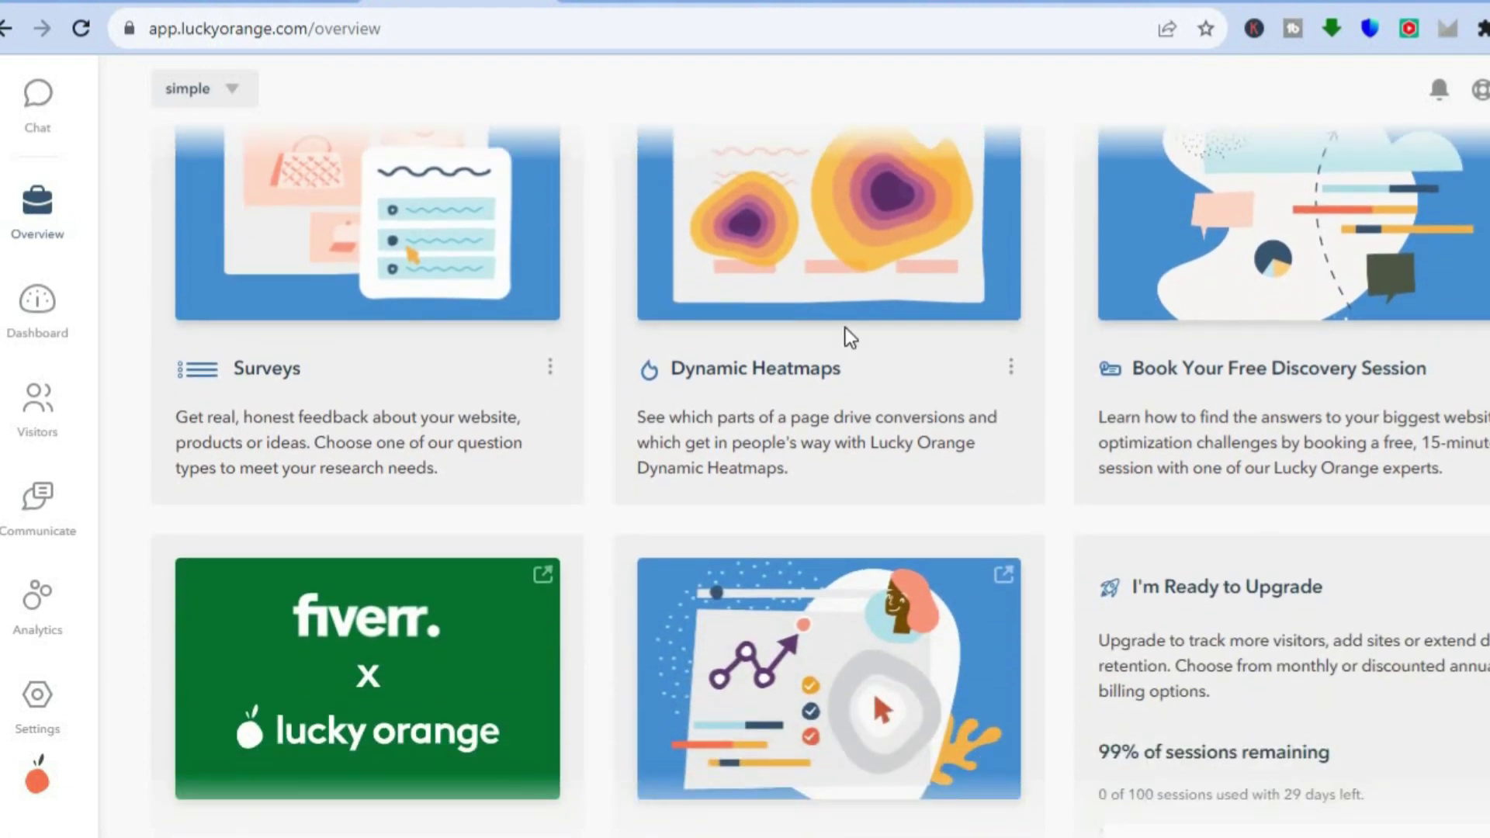
pyautogui.click(776, 368)
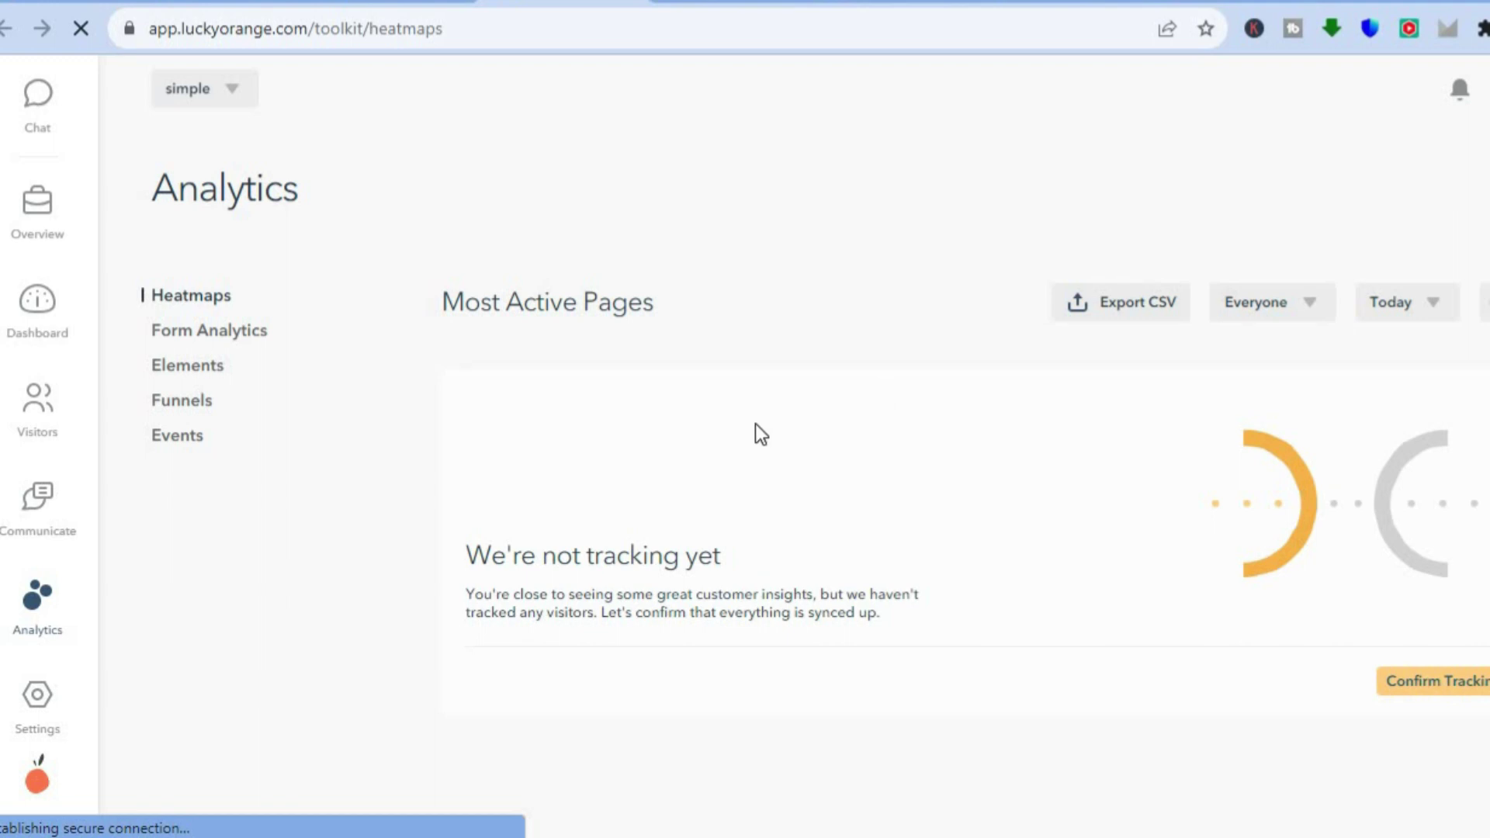
# Step: Start a new funnel in the analytics, name it "test" and proceed to its step definitions
pyautogui.click(194, 412)
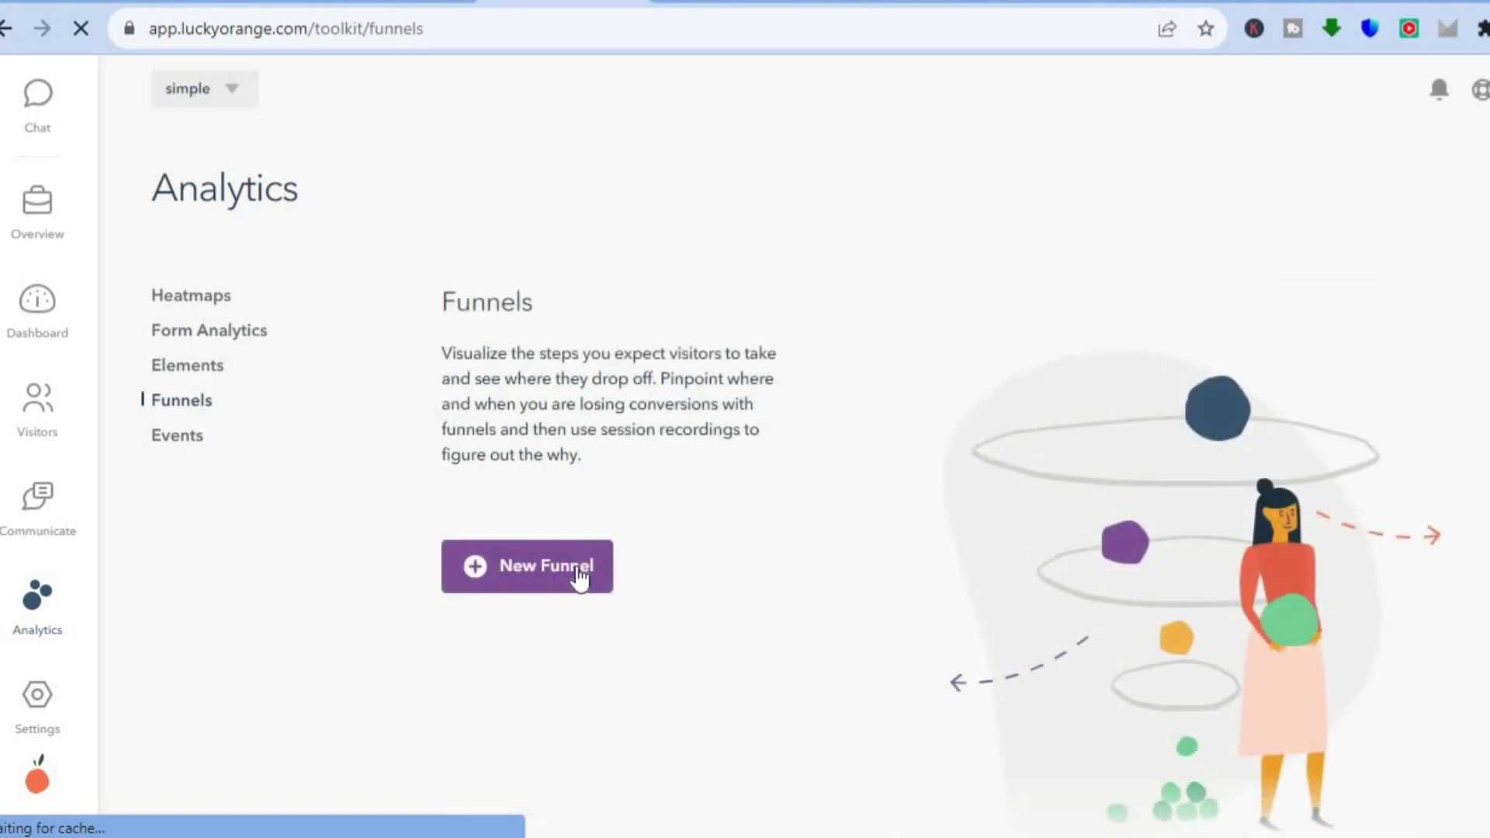
pyautogui.click(566, 570)
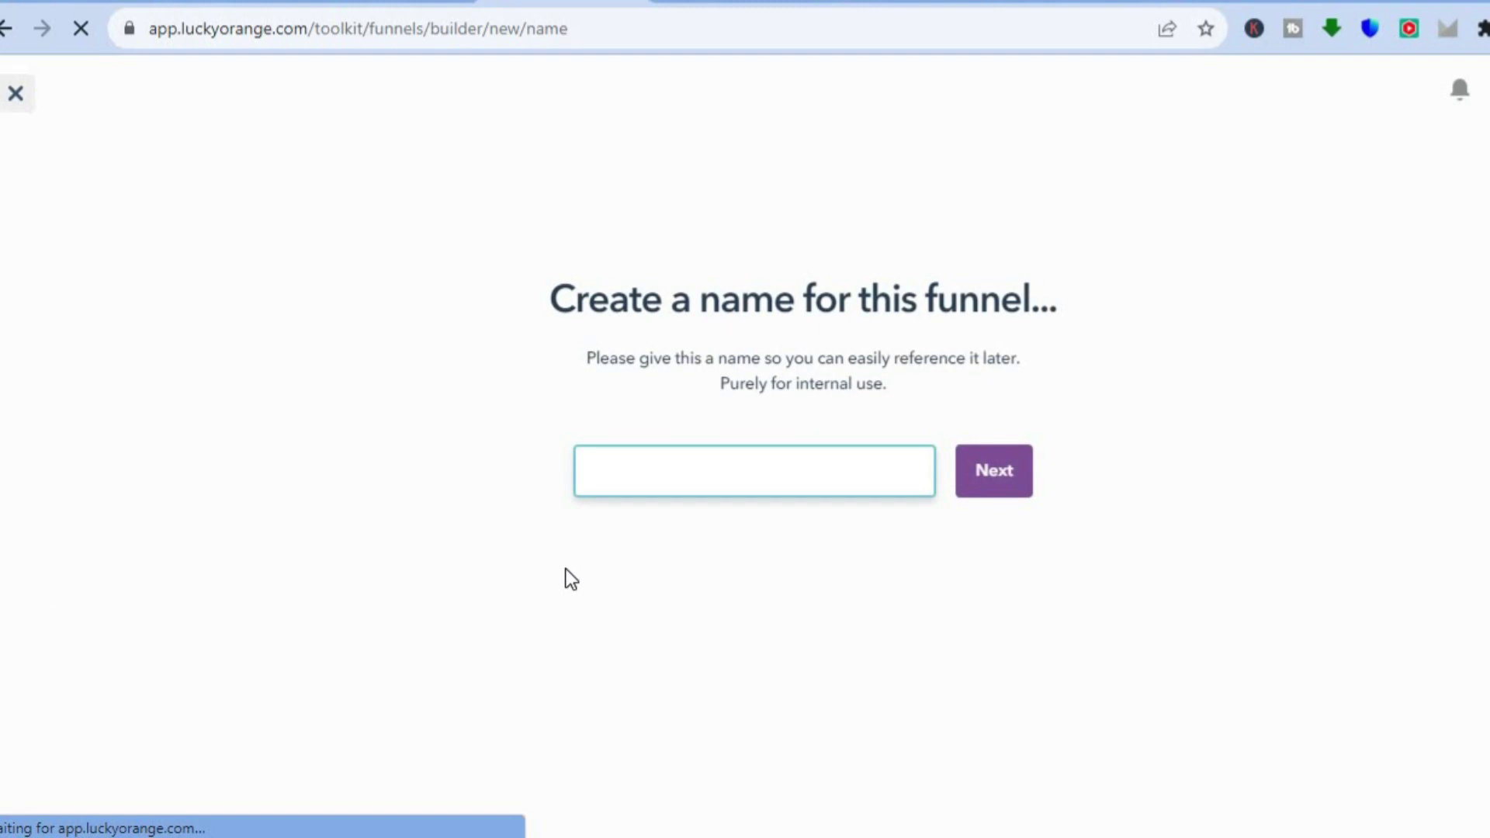
pyautogui.write('test')
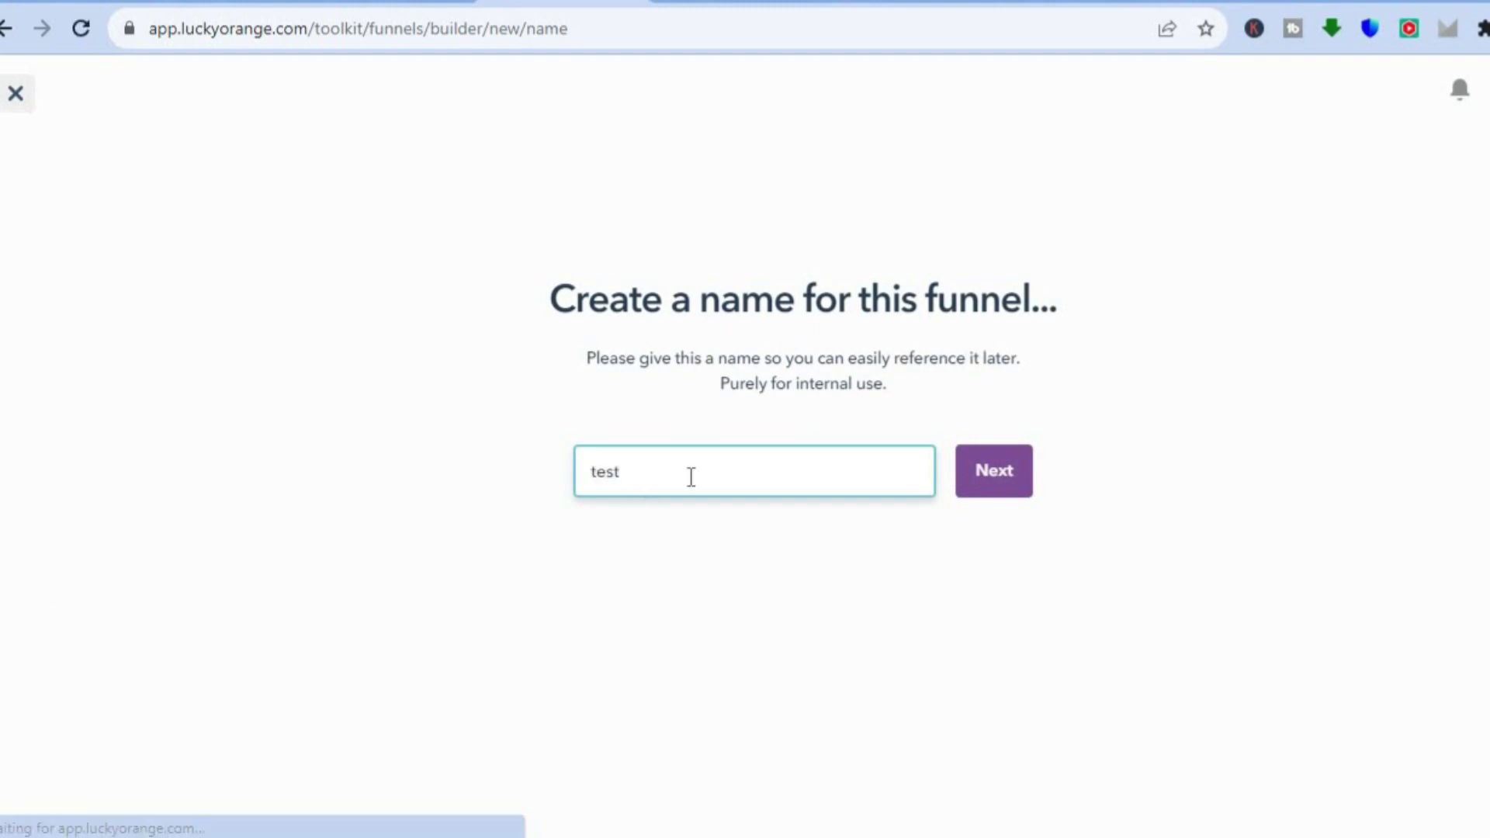
pyautogui.click(978, 466)
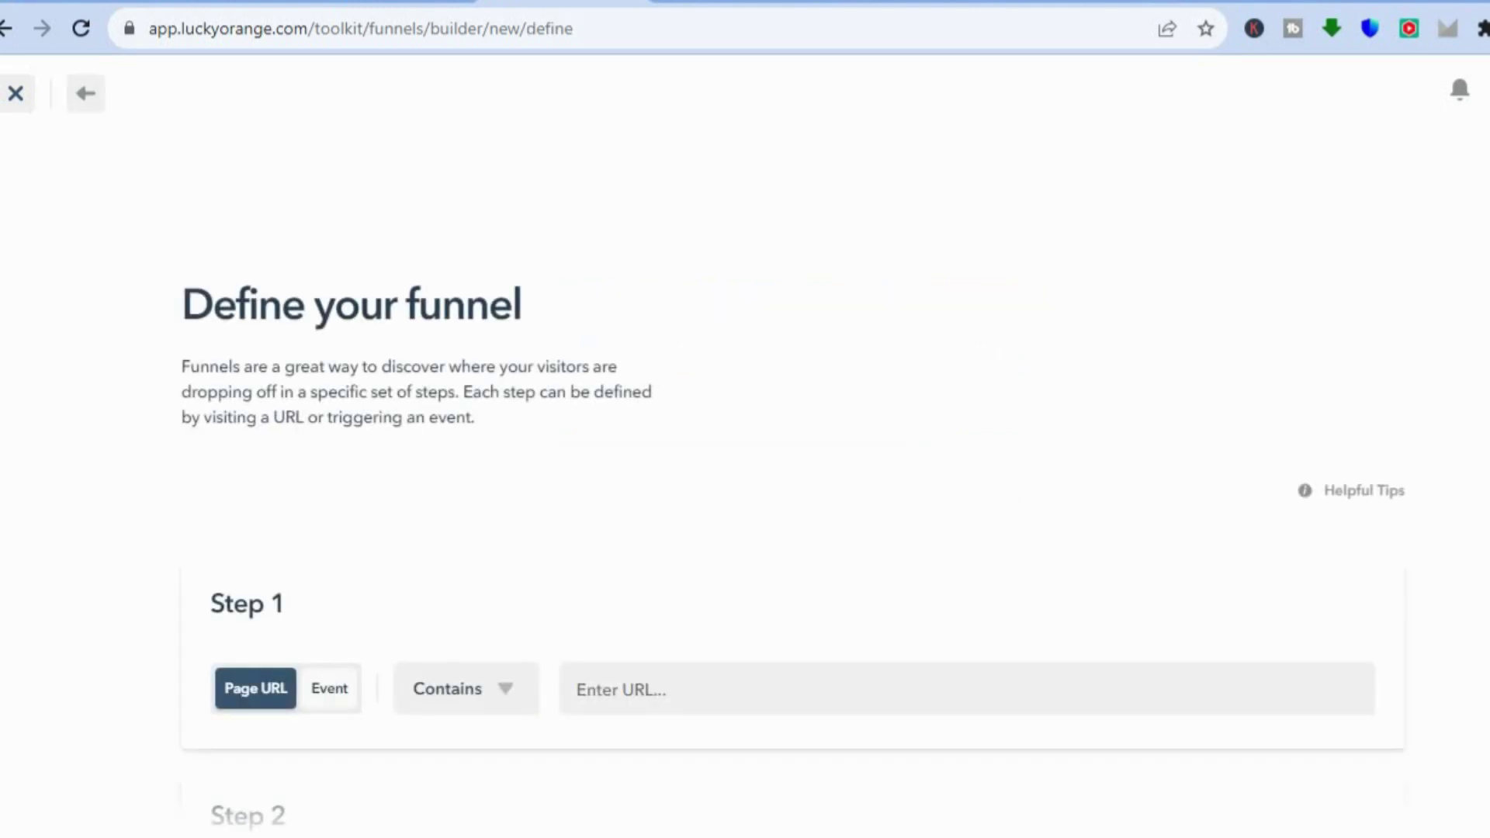
# Step: Check which events are offered for the funnel's Step 2, and return that step to the Page URL type
pyautogui.scroll(-3, 792, 465)
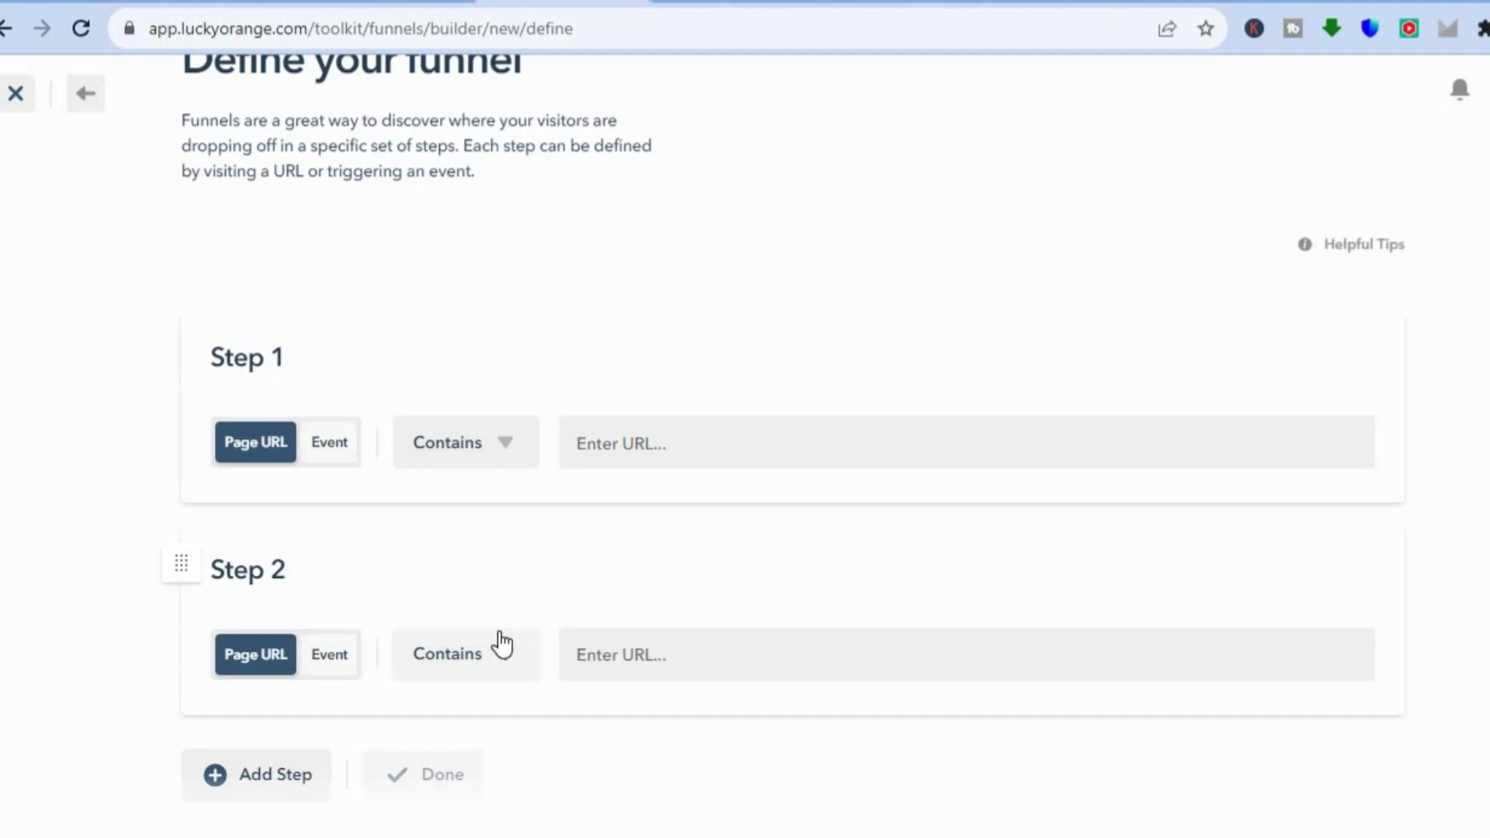
pyautogui.click(334, 664)
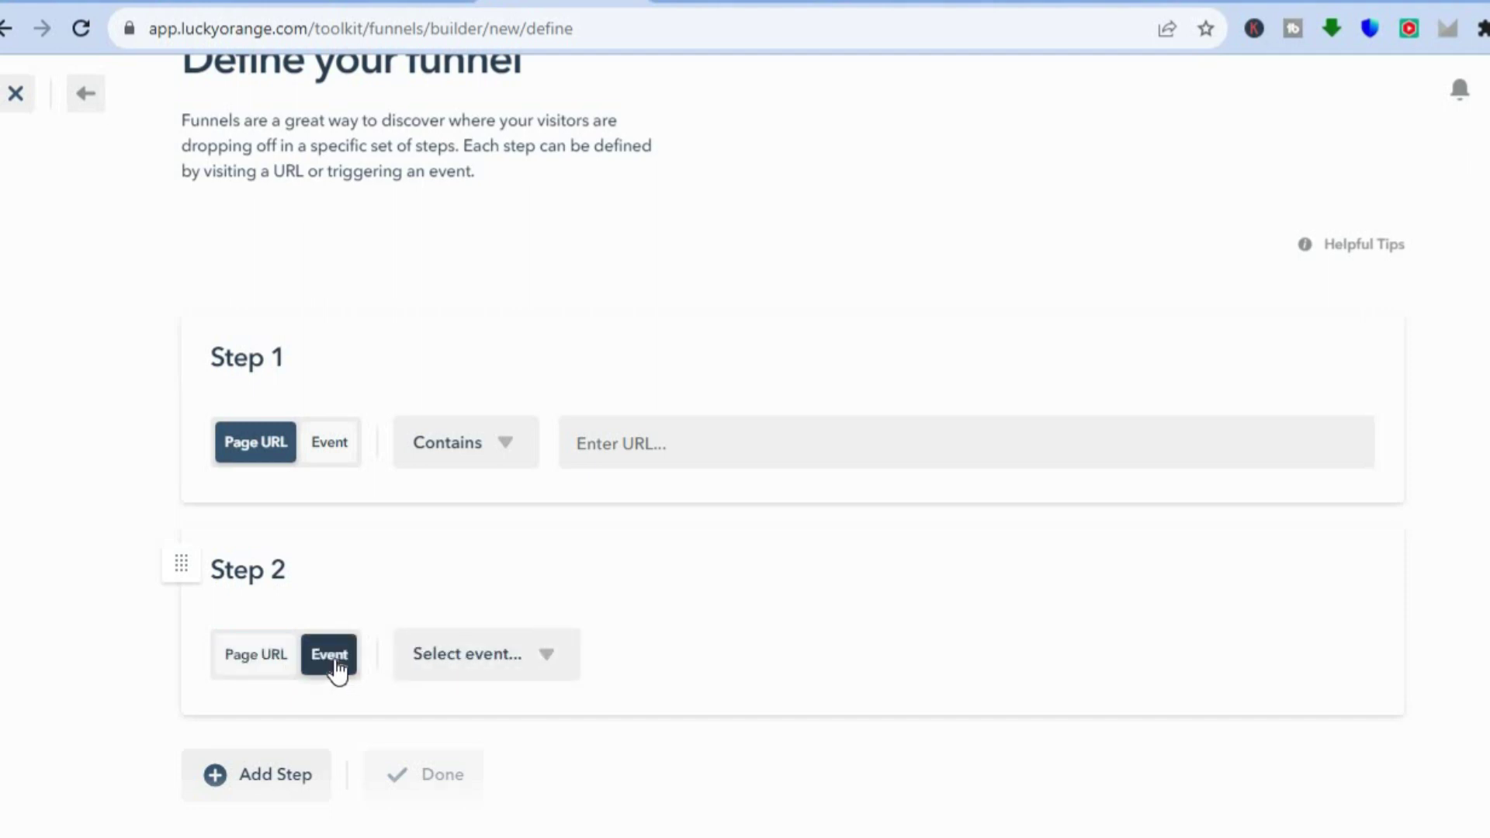
pyautogui.click(482, 664)
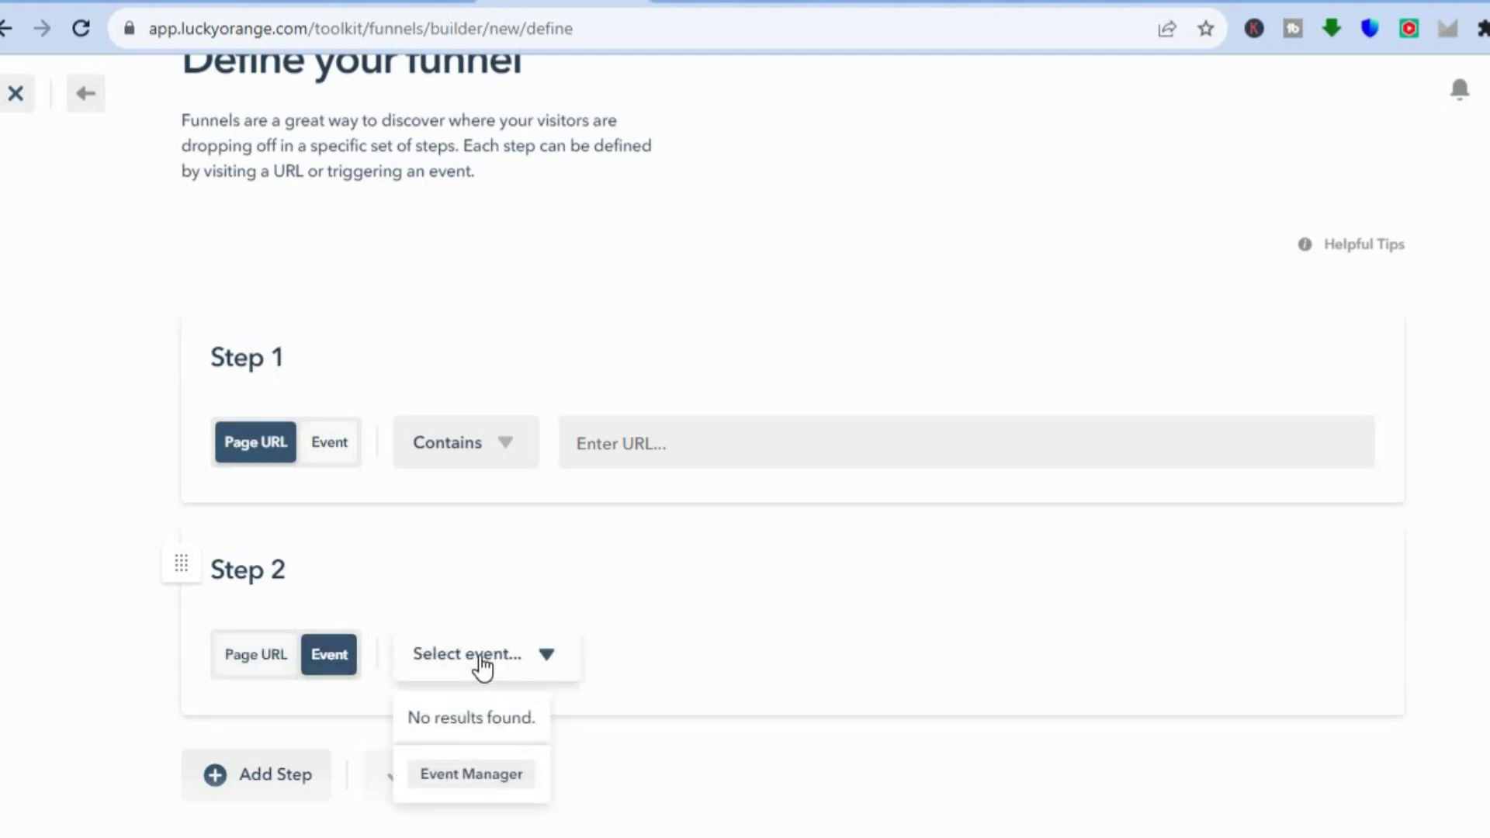
pyautogui.click(272, 656)
# Step: Add a third step to the funnel, review the step definitions and leave the funnel builder without saving
pyautogui.click(233, 776)
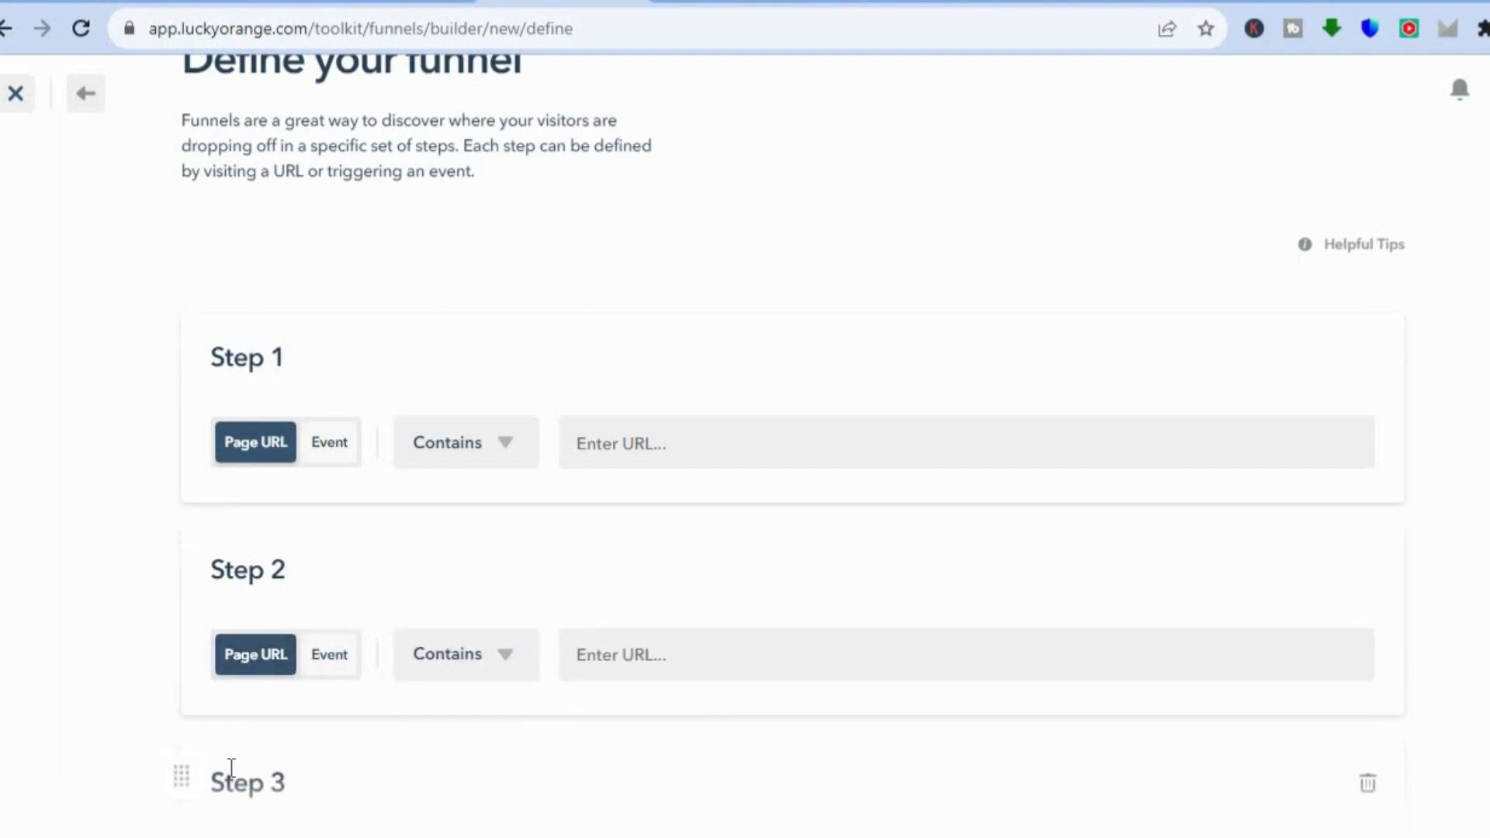
pyautogui.scroll(-3, 776, 504)
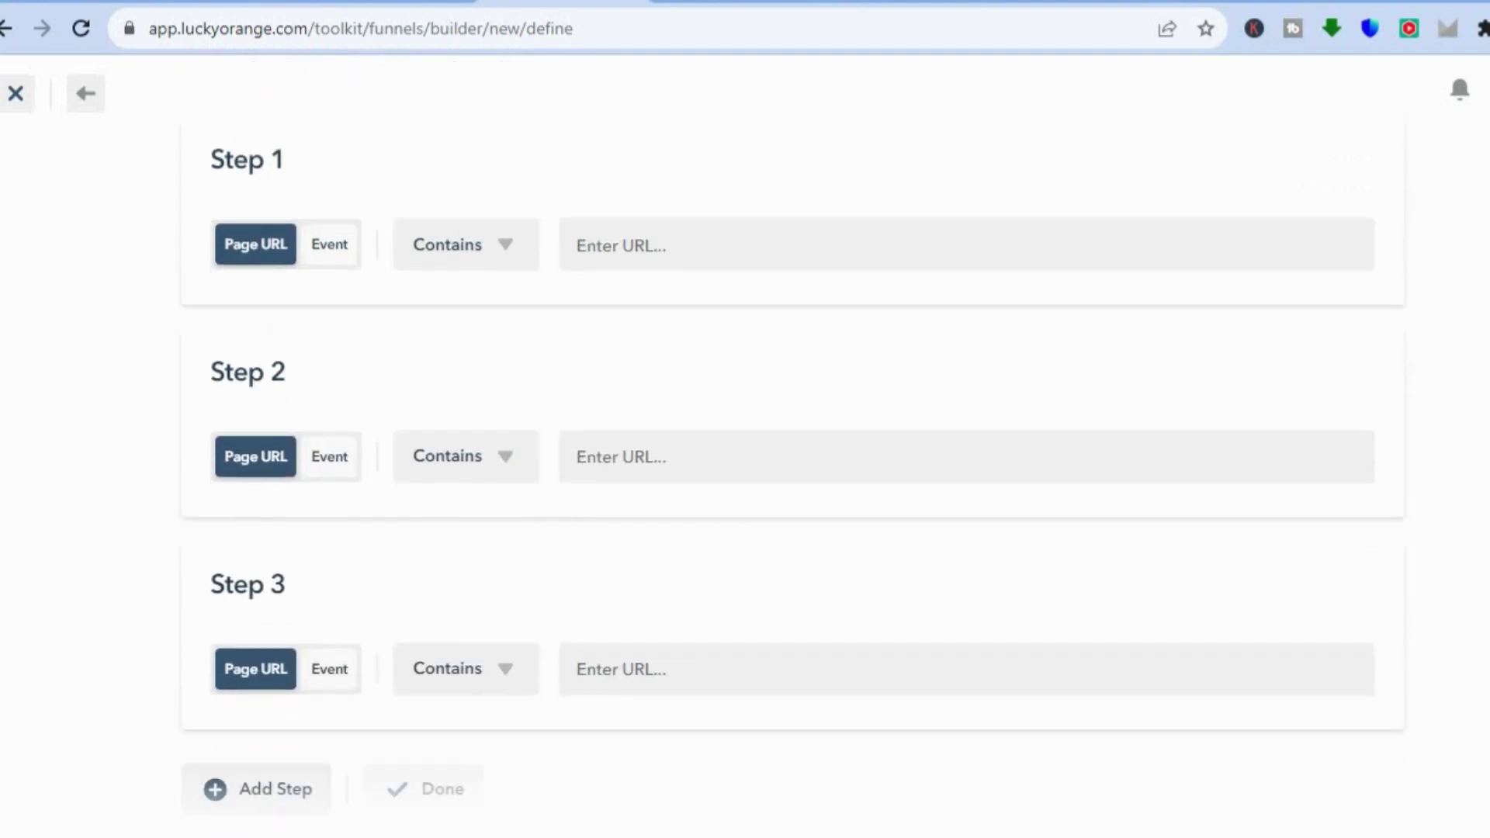
pyautogui.scroll(5, 776, 504)
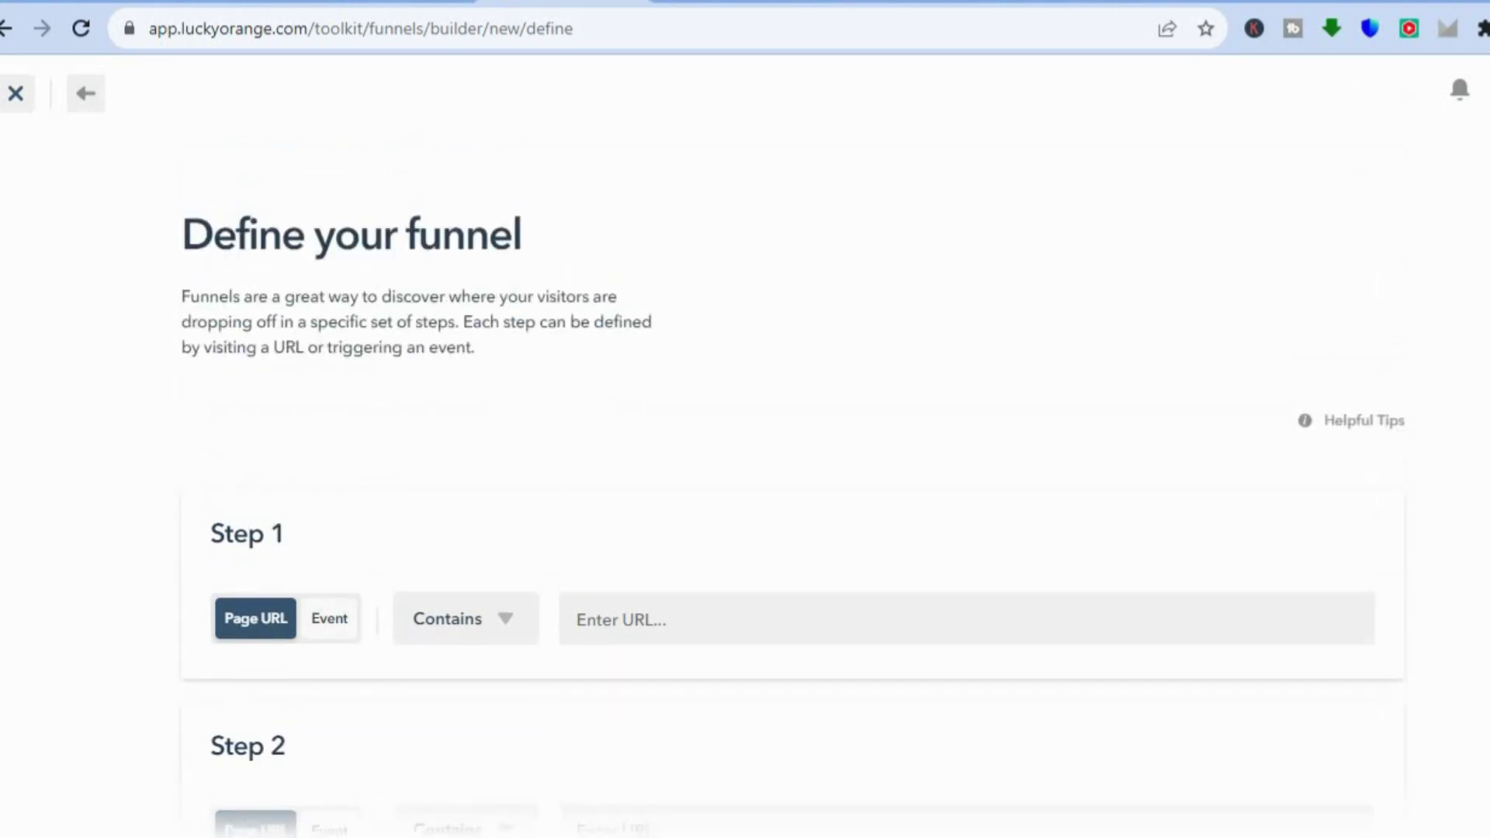
pyautogui.scroll(-5, 701, 709)
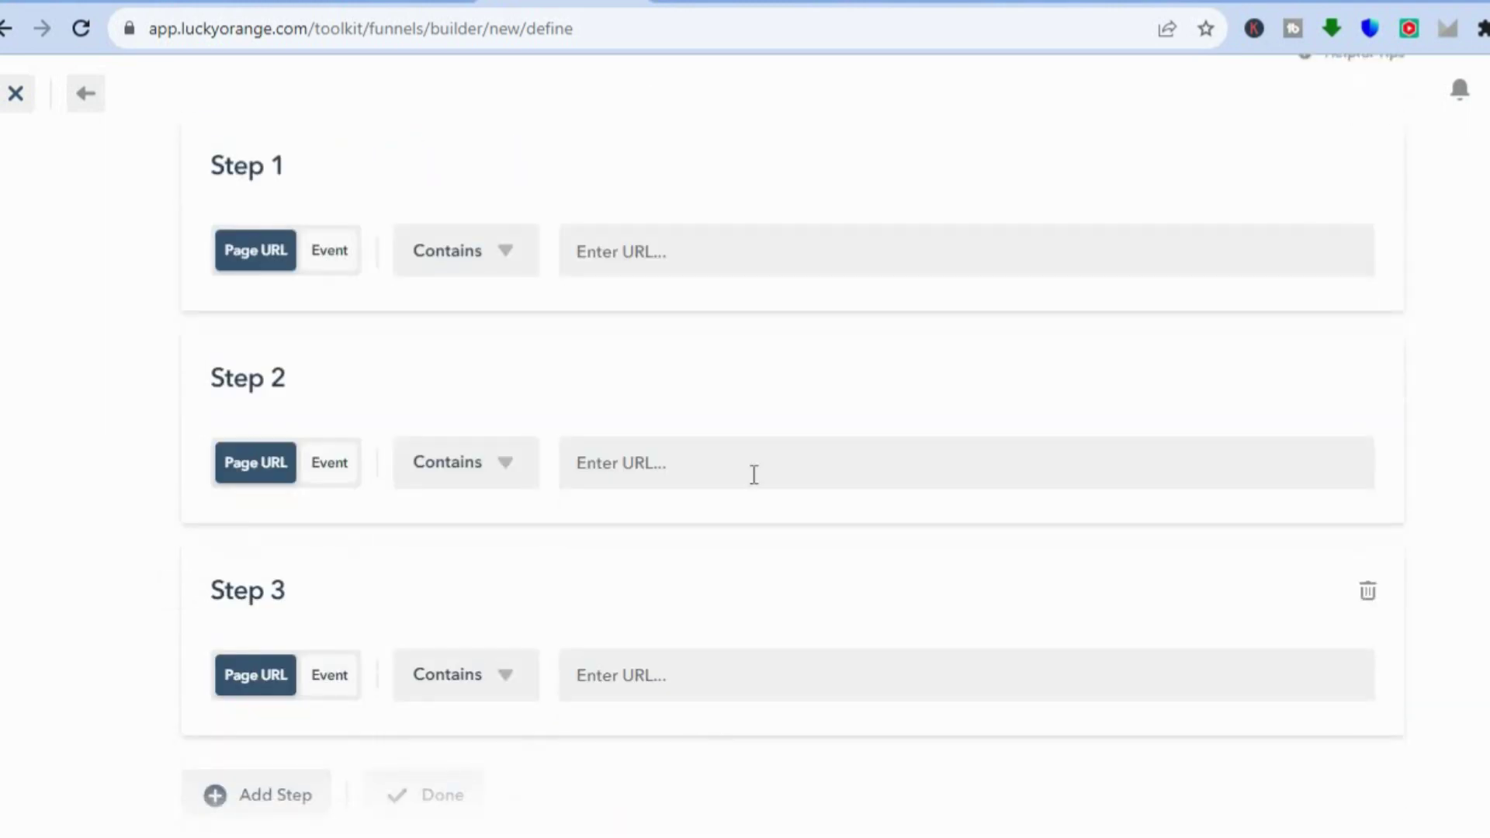
pyautogui.click(15, 94)
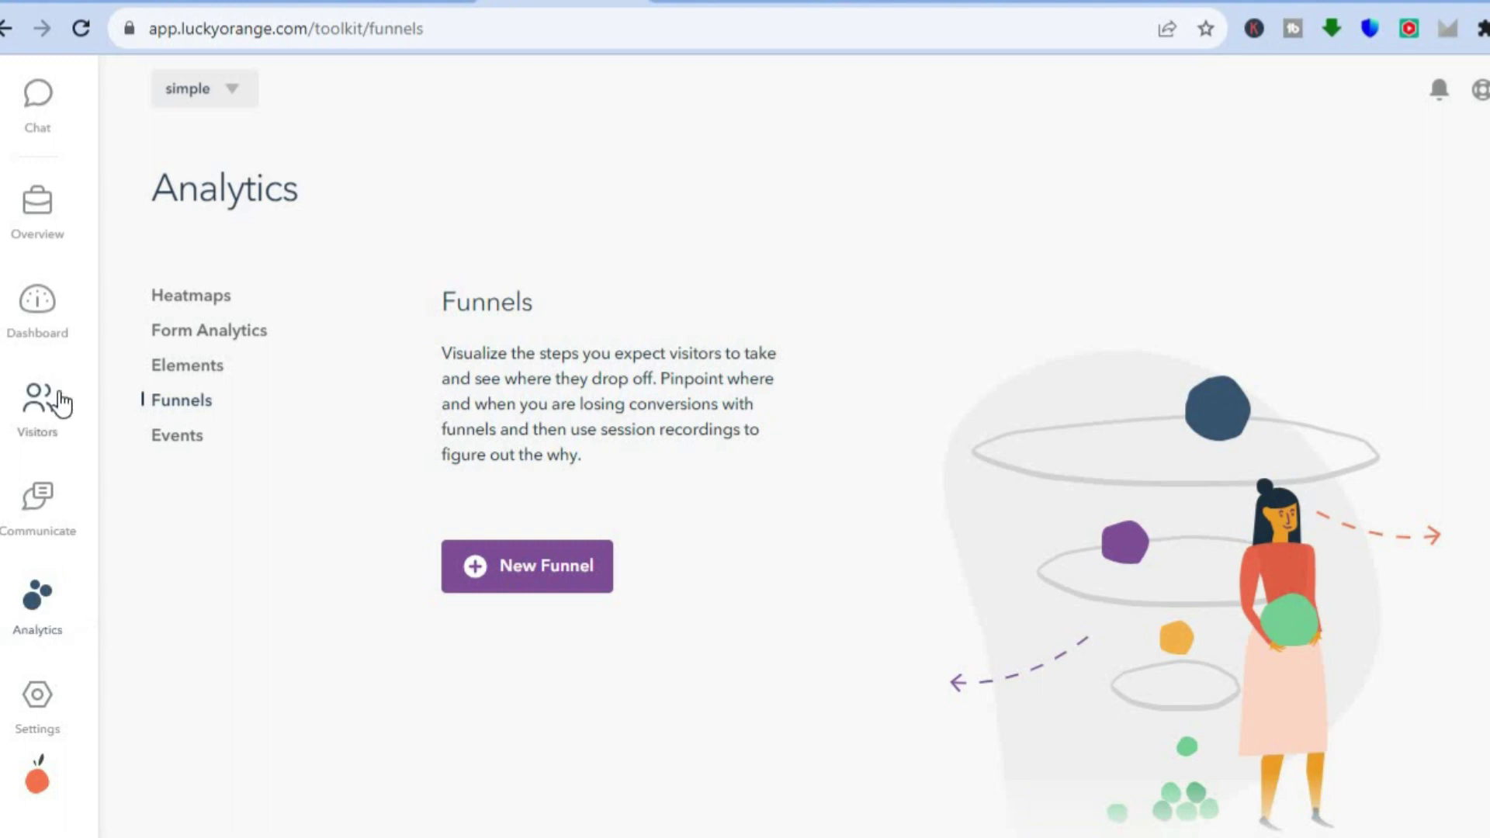
# Step: Open the site's dashboard and examine its widgets, from the live visitor snapshot and locations to daily trends, funnel, sources, devices and browsers
pyautogui.click(39, 322)
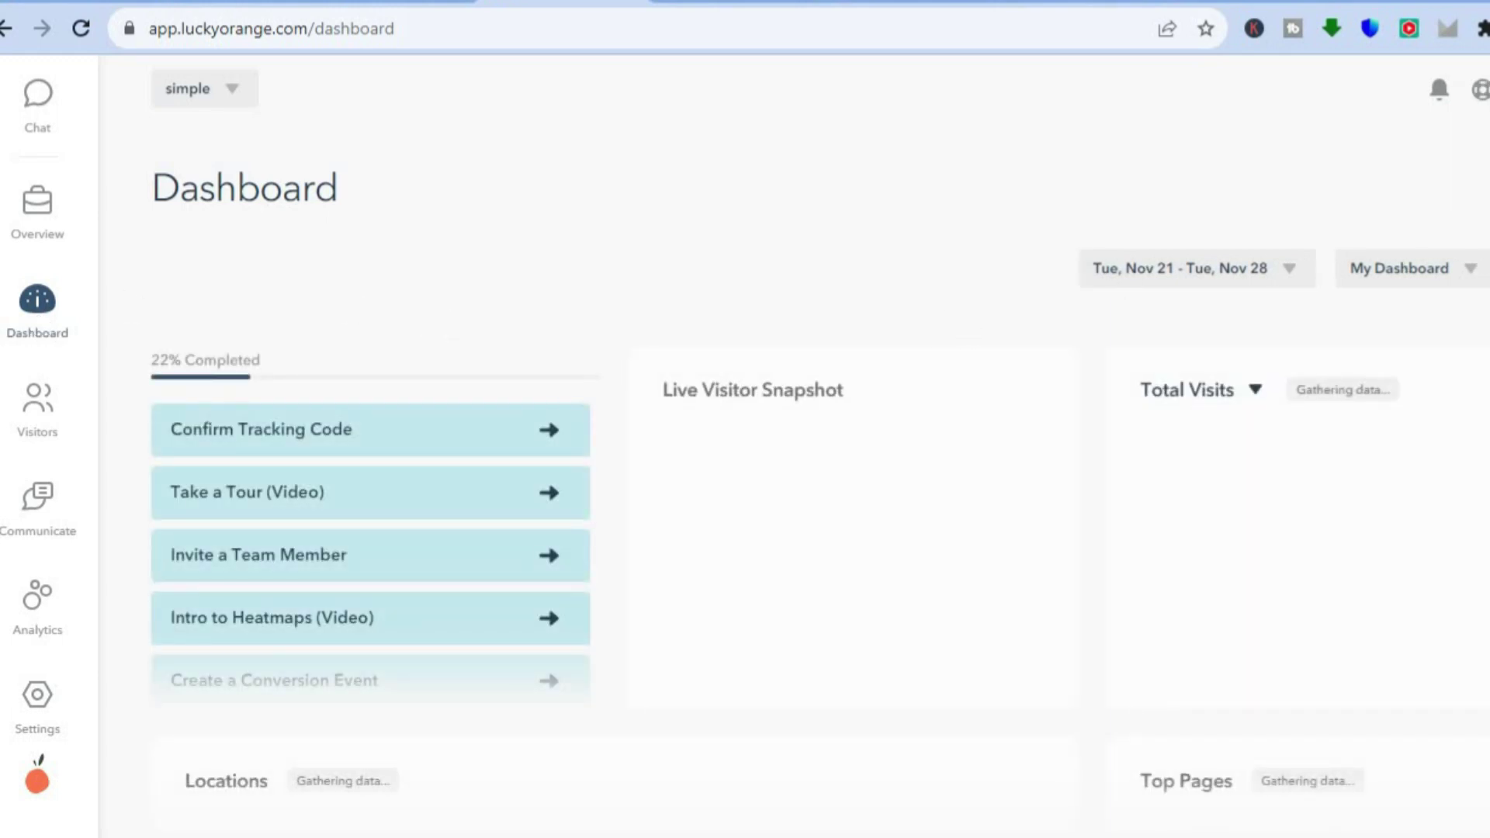
pyautogui.scroll(-2, 1088, 349)
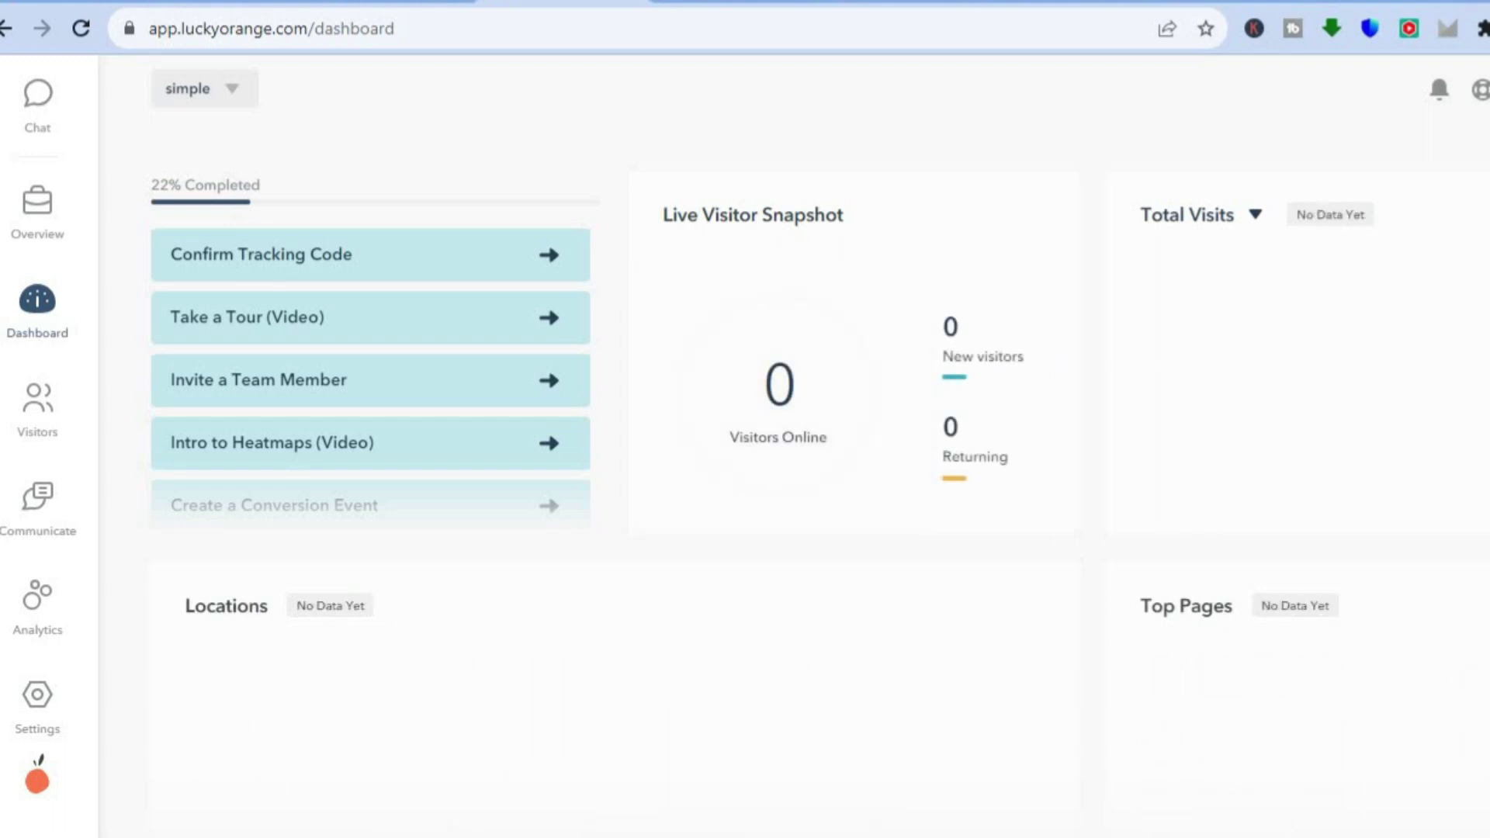
pyautogui.scroll(-4, 776, 466)
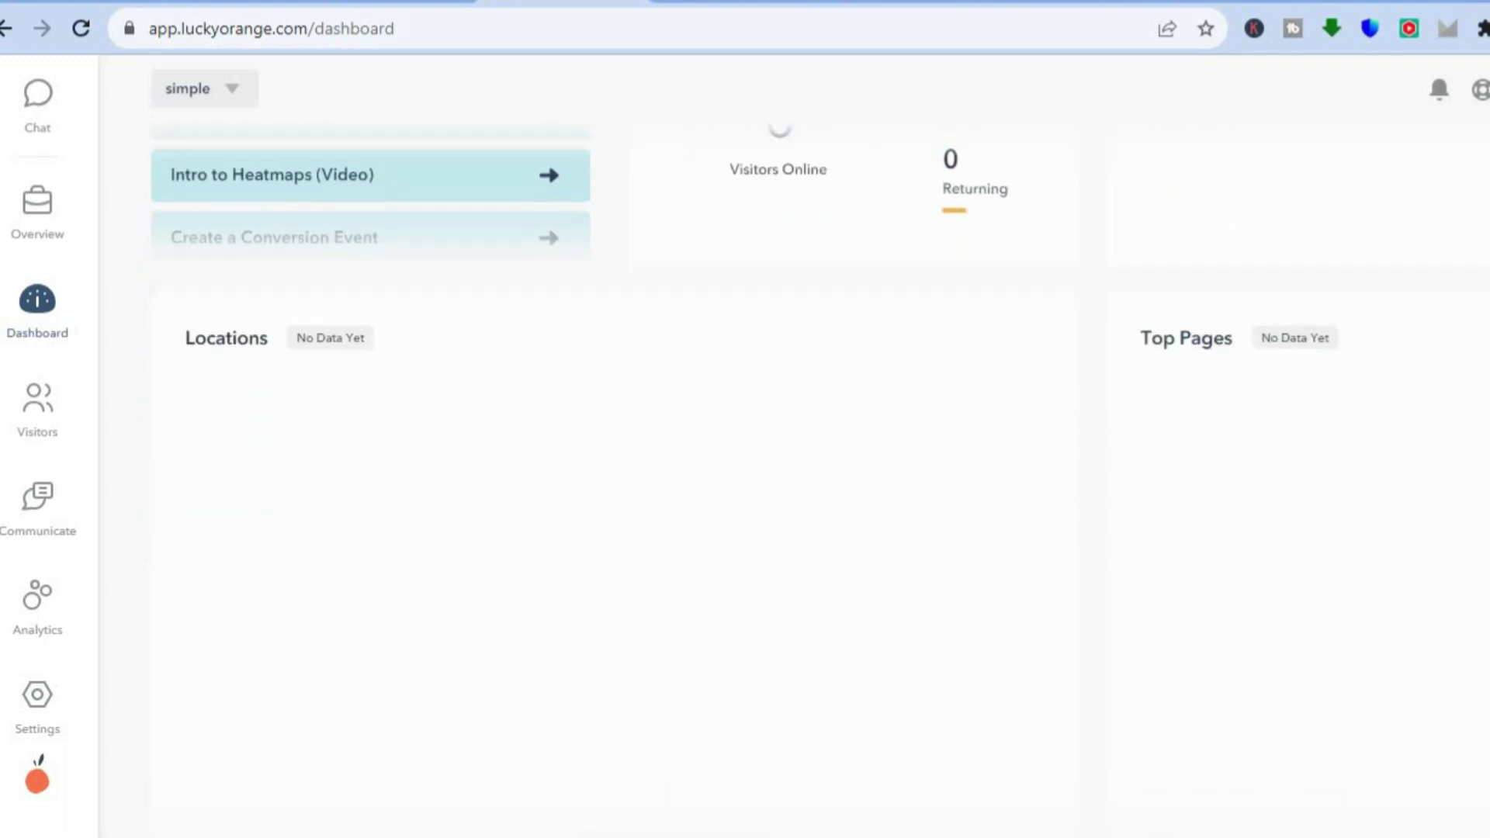
pyautogui.scroll(-3, 777, 465)
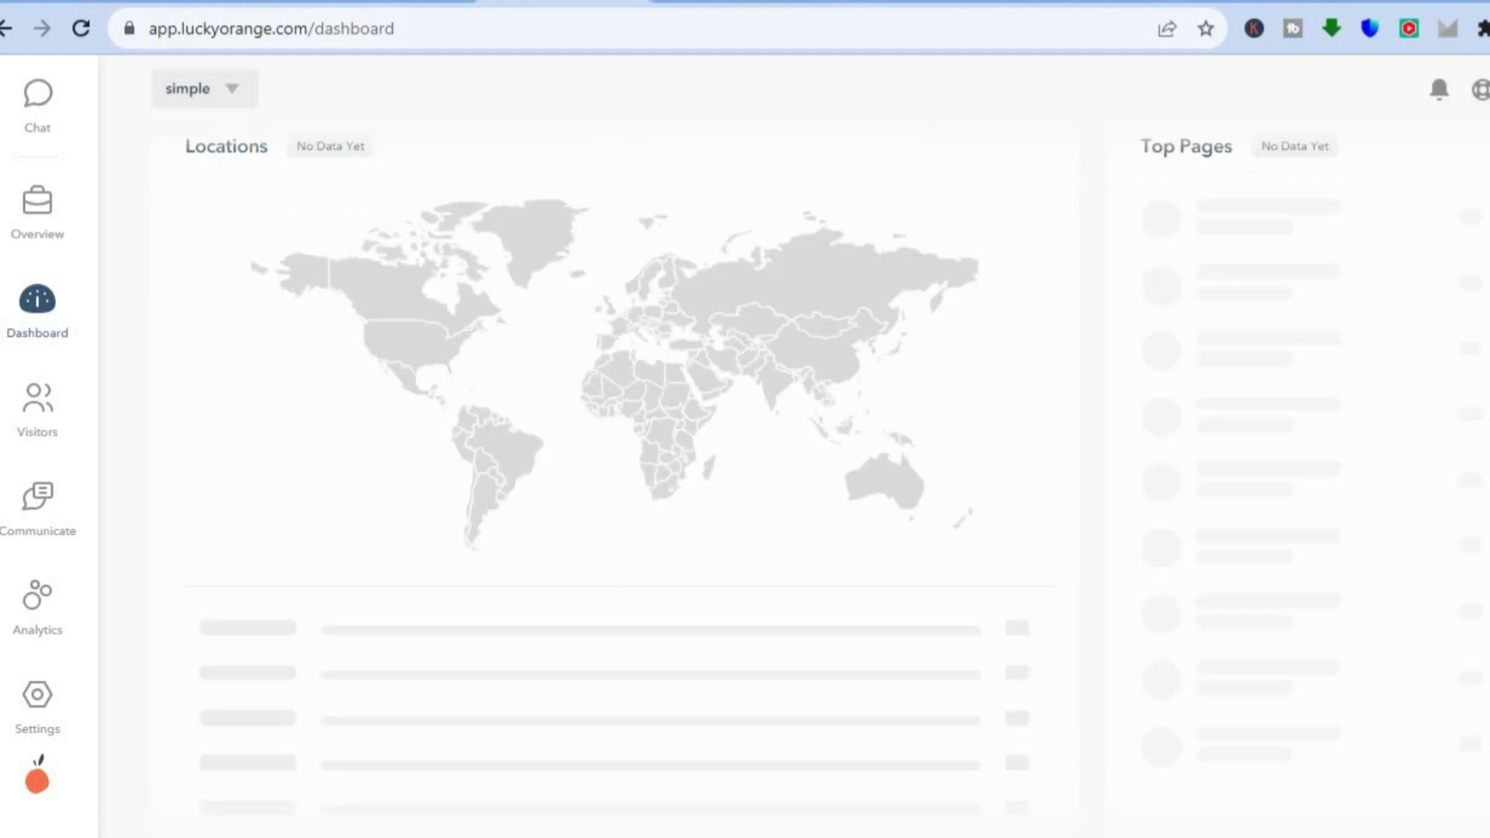
pyautogui.scroll(-2, 776, 466)
pyautogui.scroll(4, 776, 466)
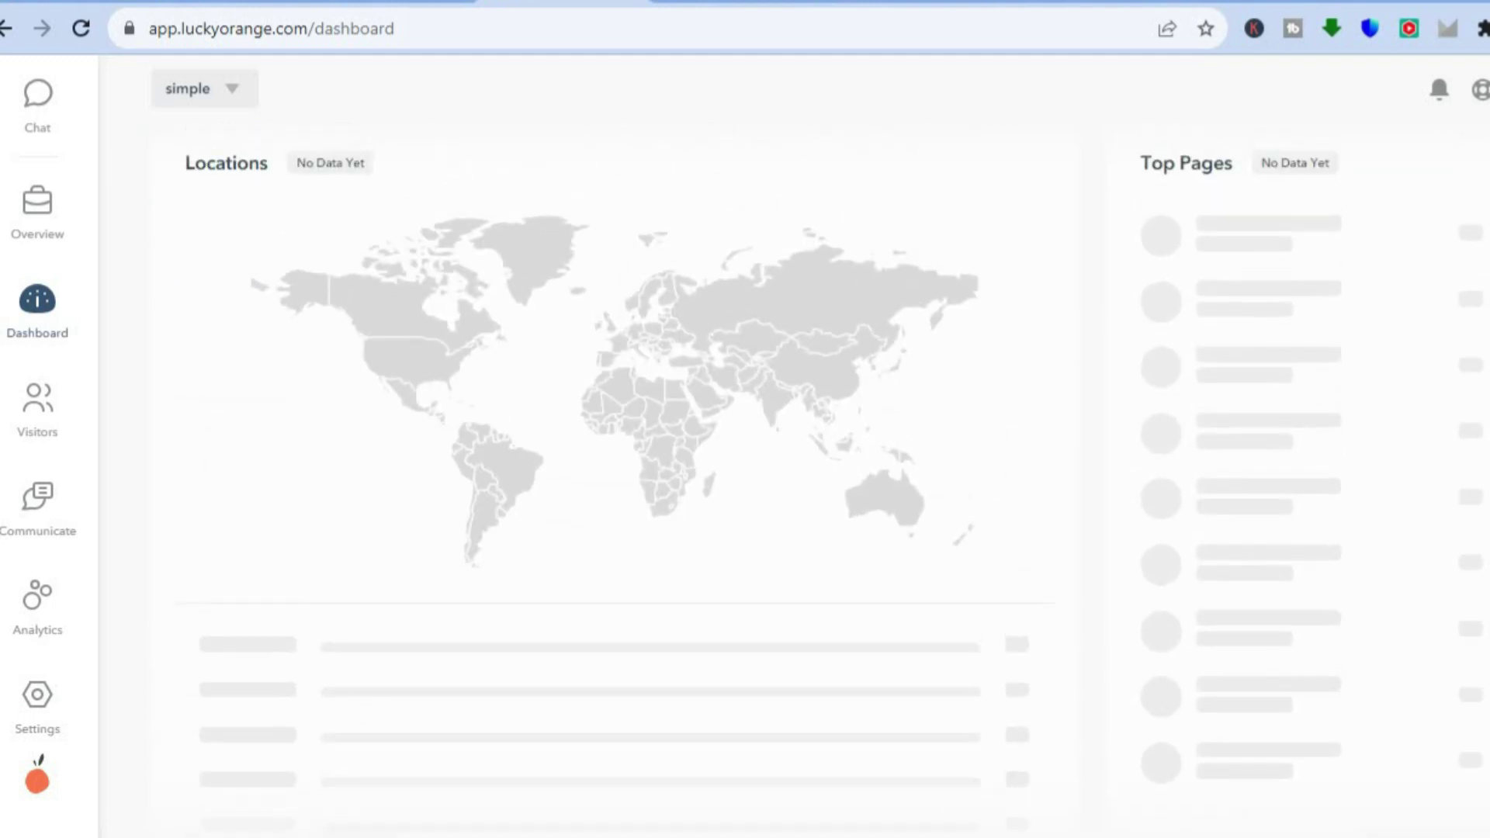
pyautogui.scroll(2, 798, 426)
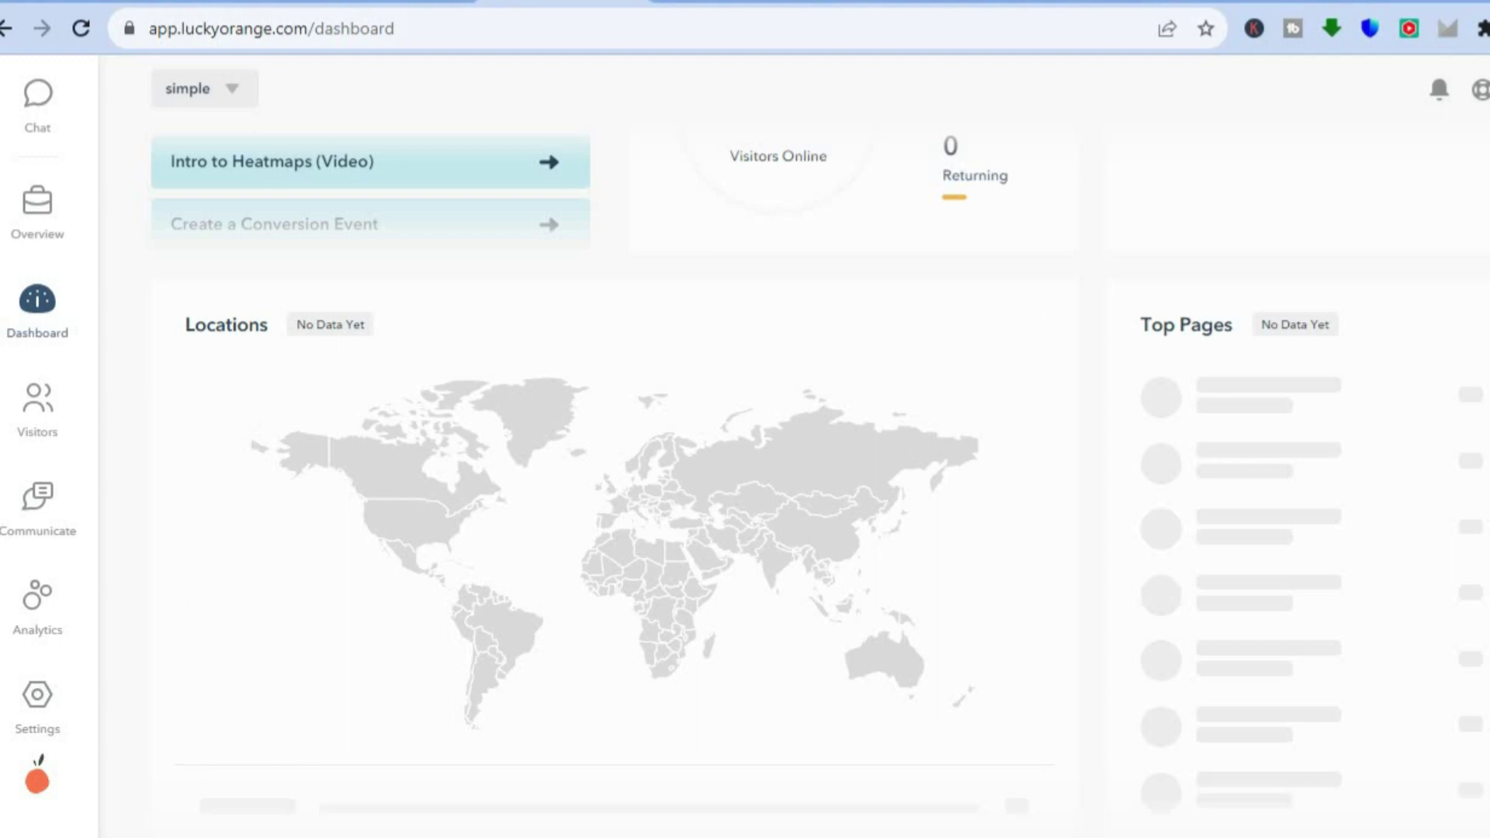
pyautogui.scroll(-8, 471, 142)
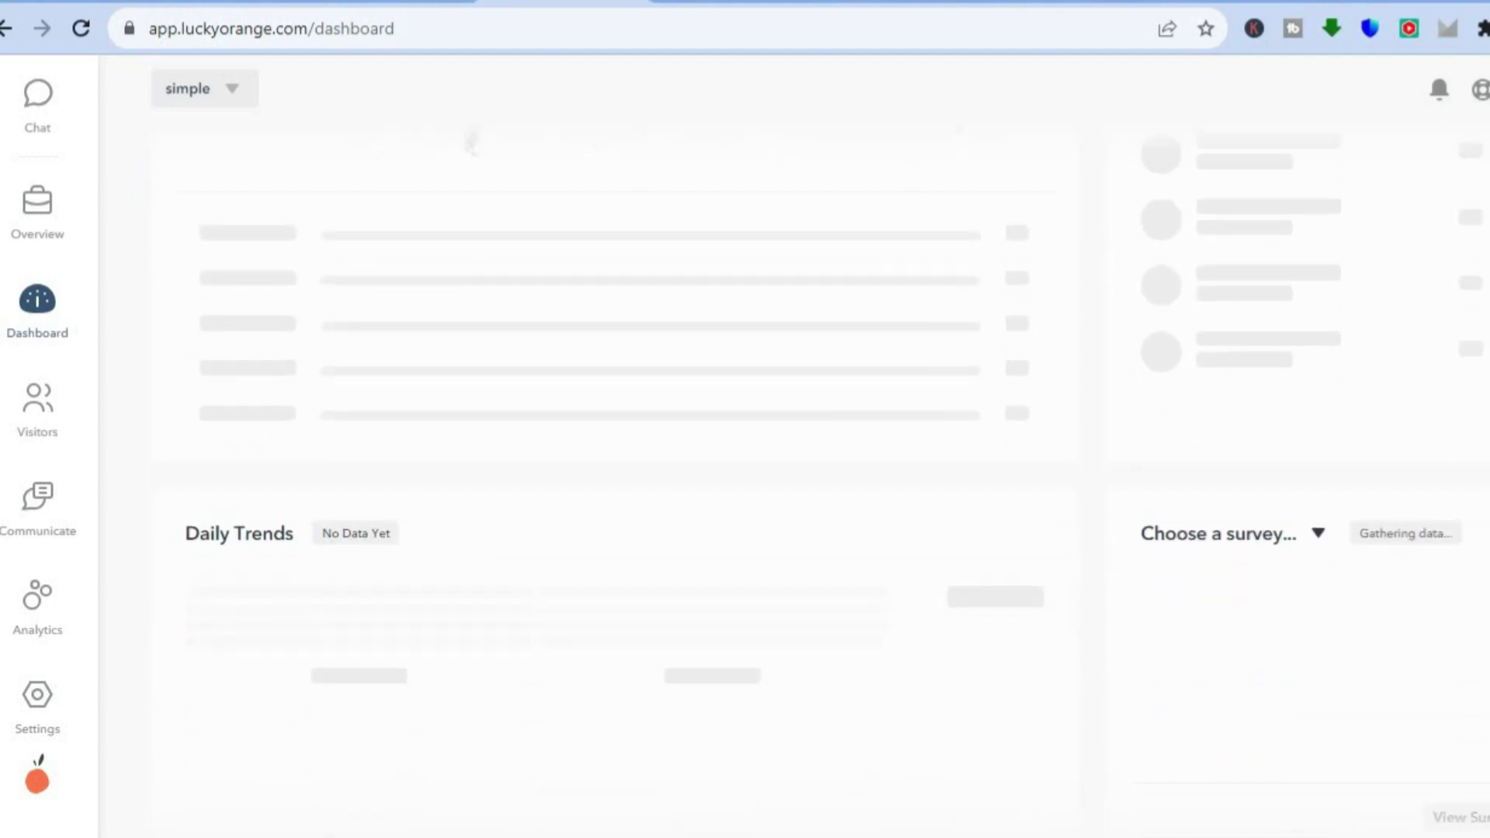
pyautogui.scroll(-4, 472, 142)
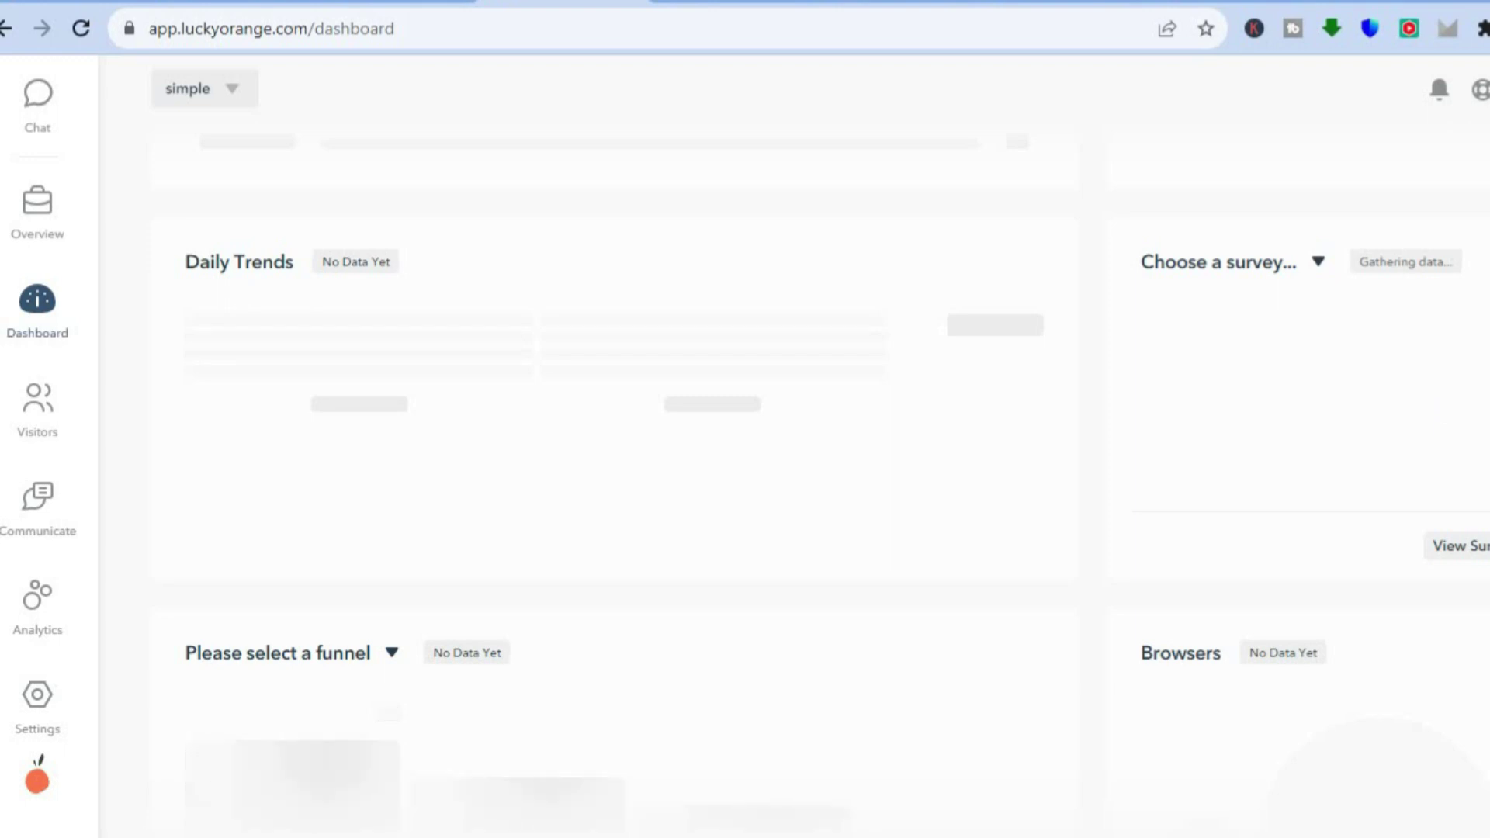
pyautogui.scroll(-6, 745, 466)
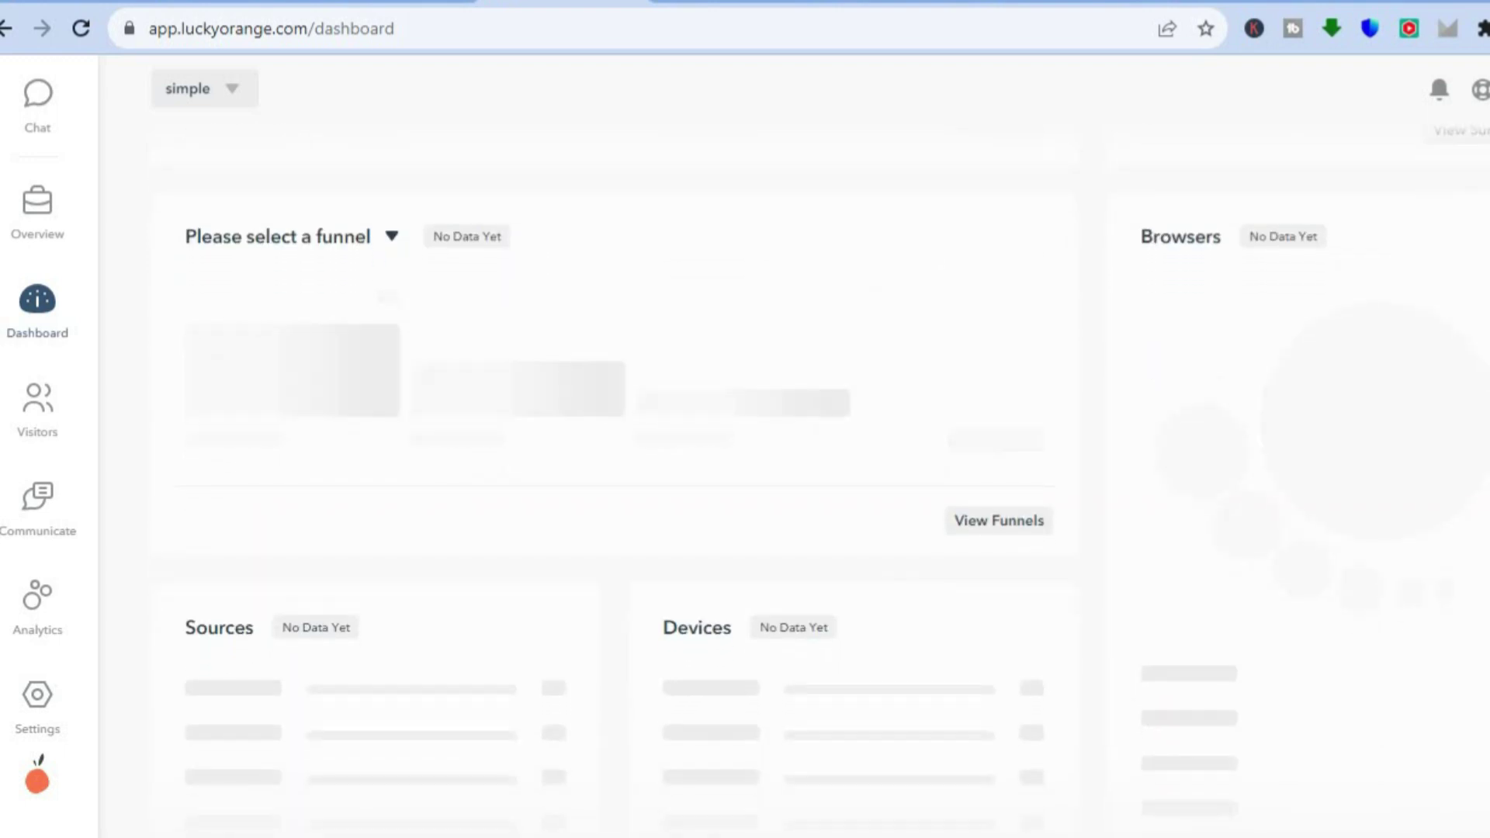
pyautogui.scroll(-8, 745, 466)
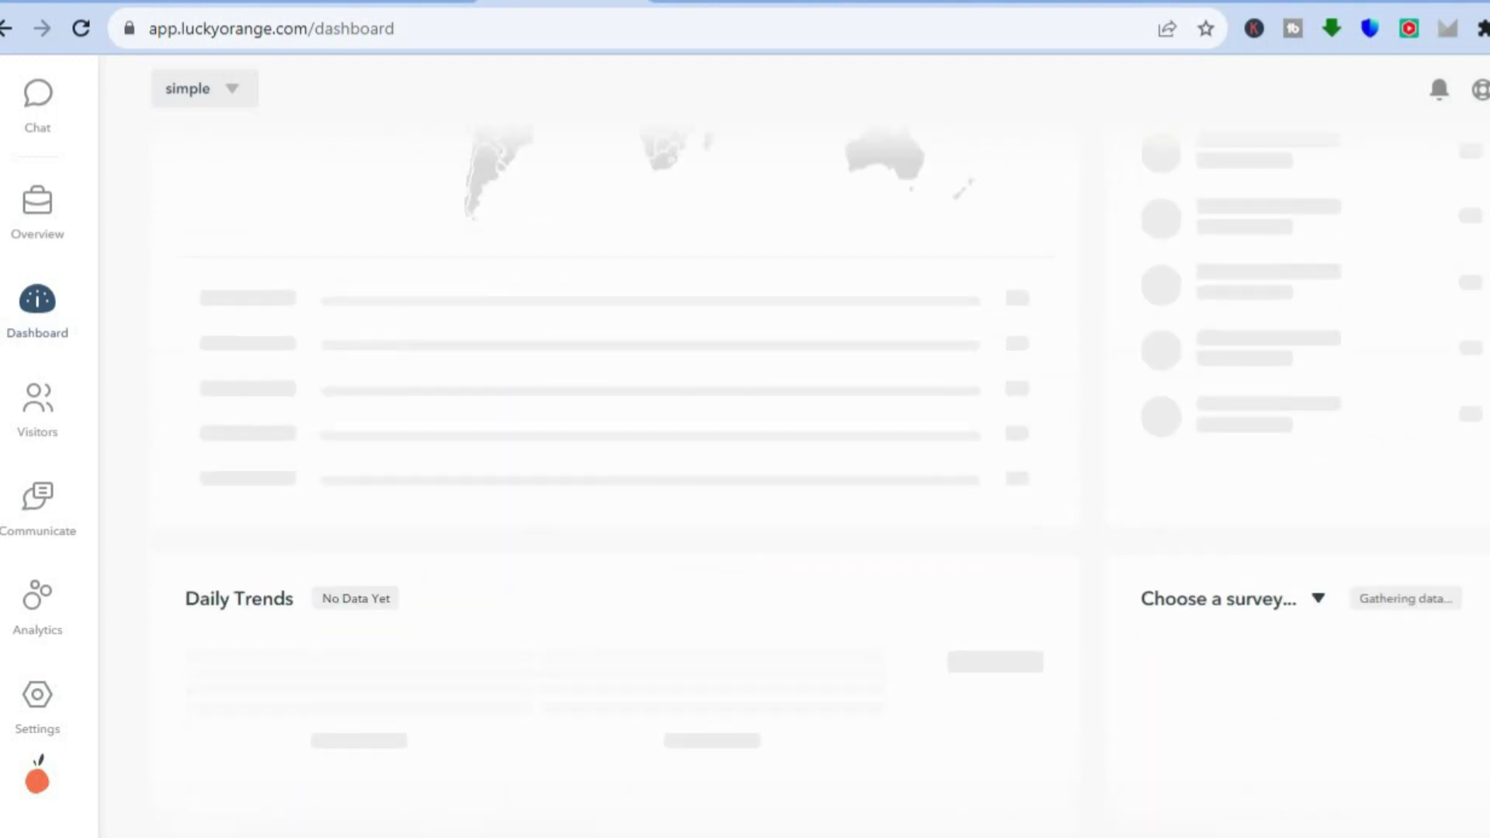
pyautogui.scroll(8, 745, 466)
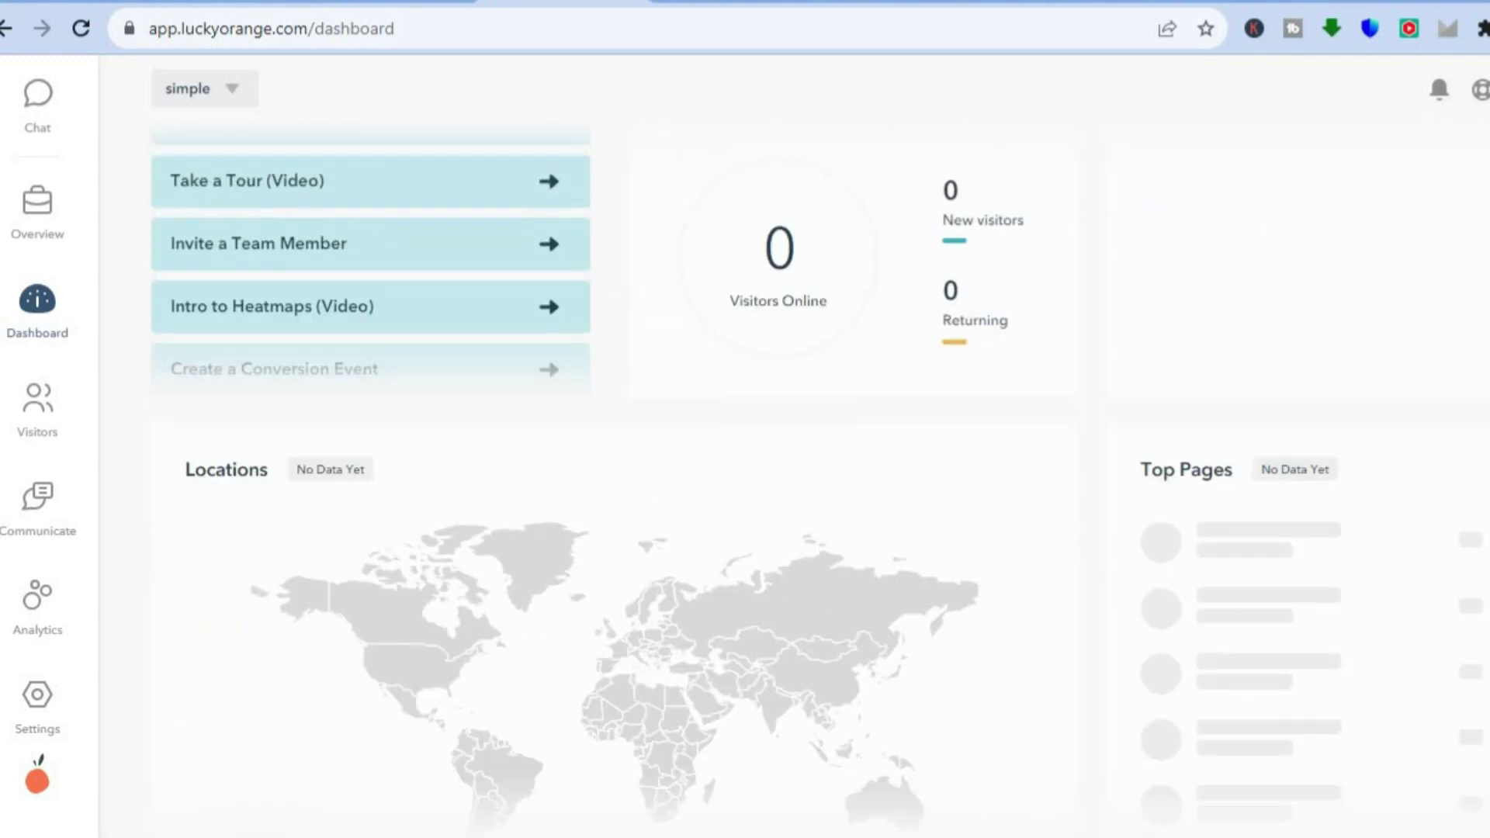
pyautogui.scroll(5, 988, 174)
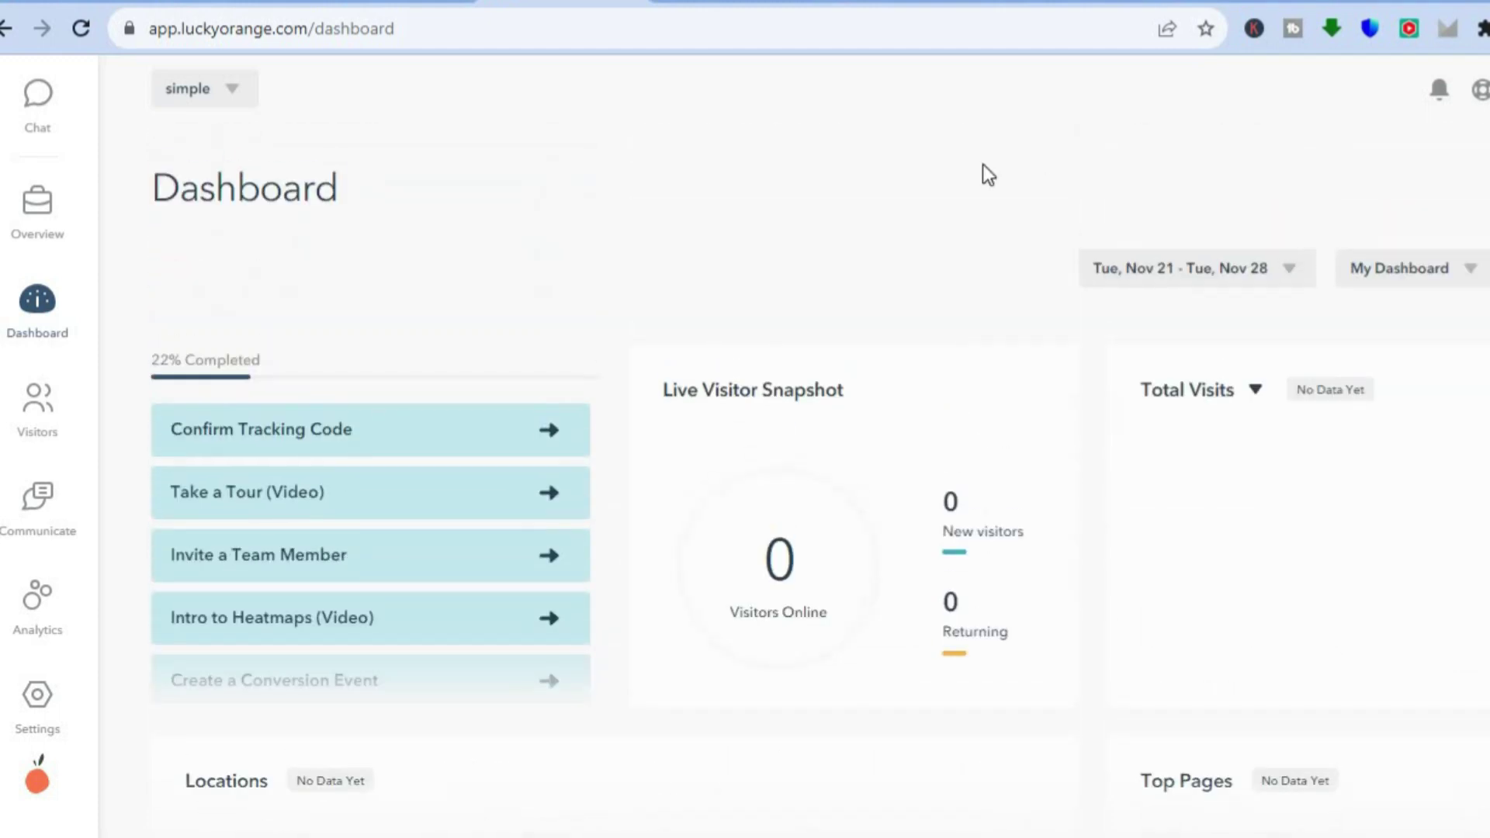